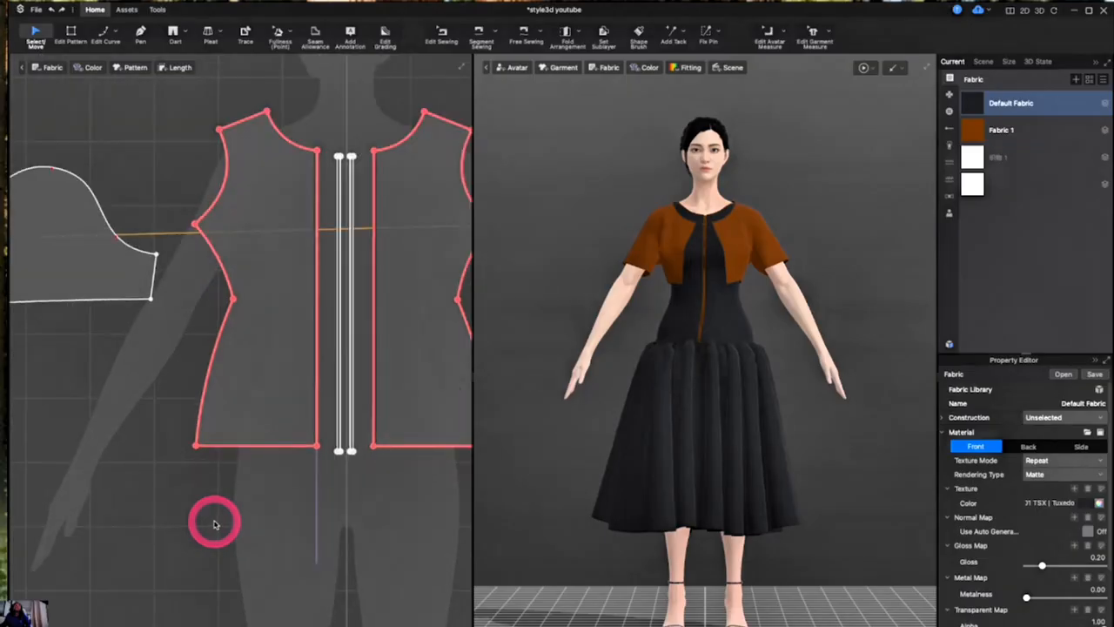
- Start the Pen tool over the long front bodice panel on the avatar's right side
scroll(214, 523, "down", 10)
left_click(213, 523)
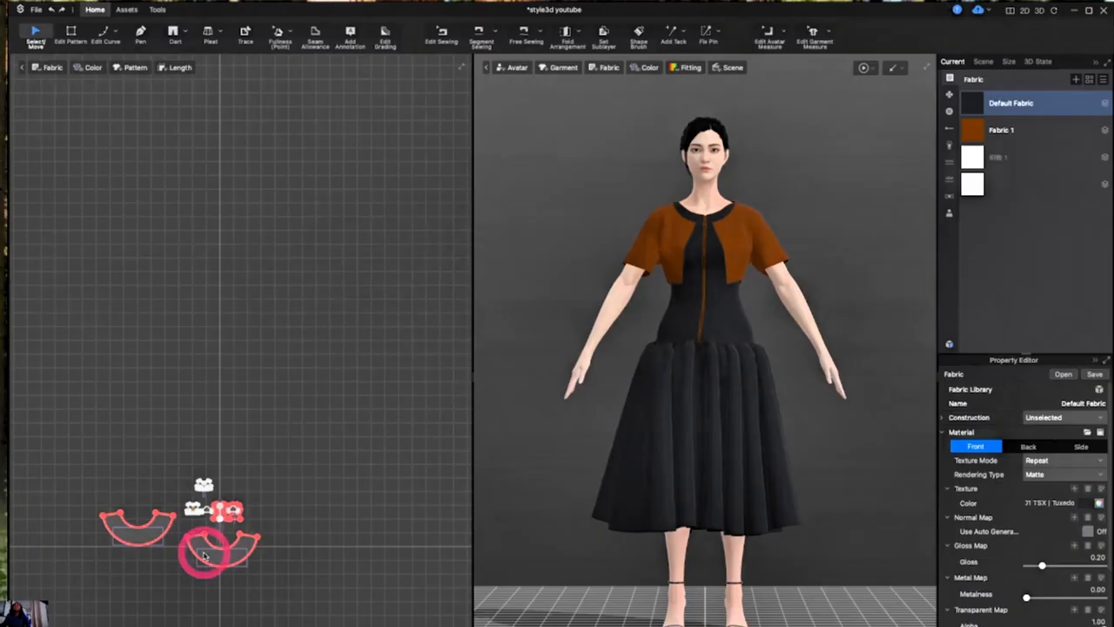
scroll(208, 534, "up", 8)
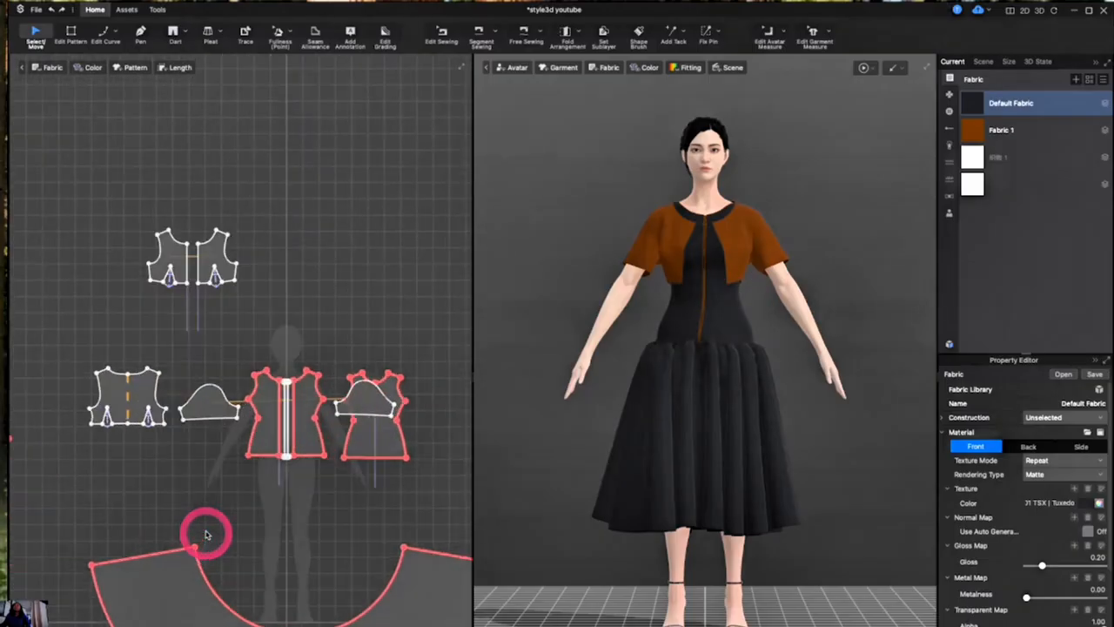
scroll(207, 535, "down", 3)
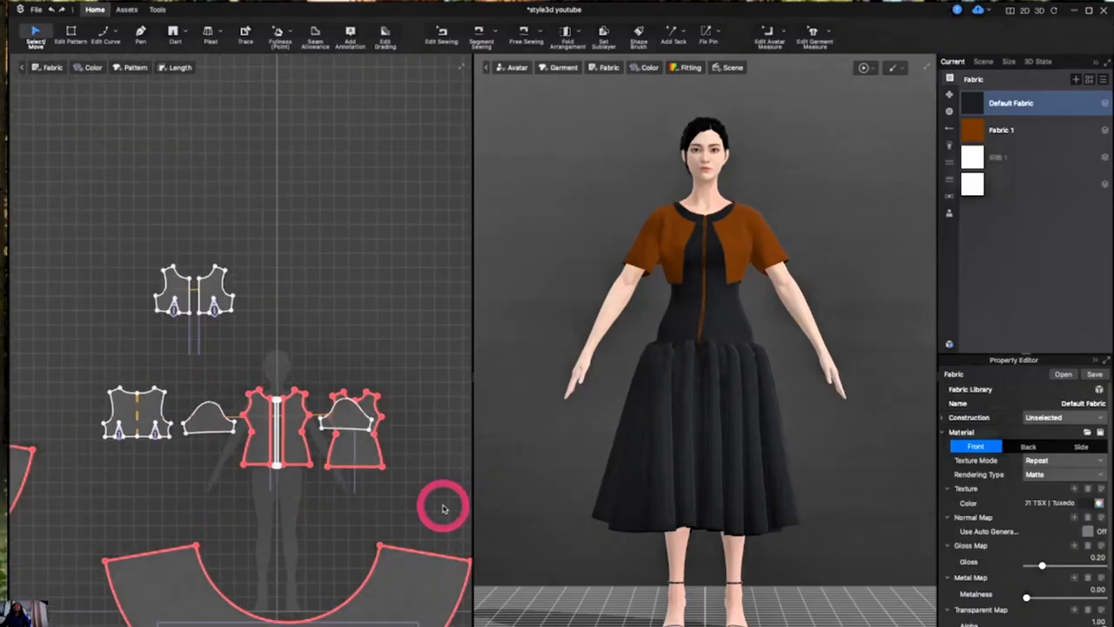
scroll(443, 507, "up", 5)
scroll(441, 508, "down", 3)
scroll(441, 508, "down", 2)
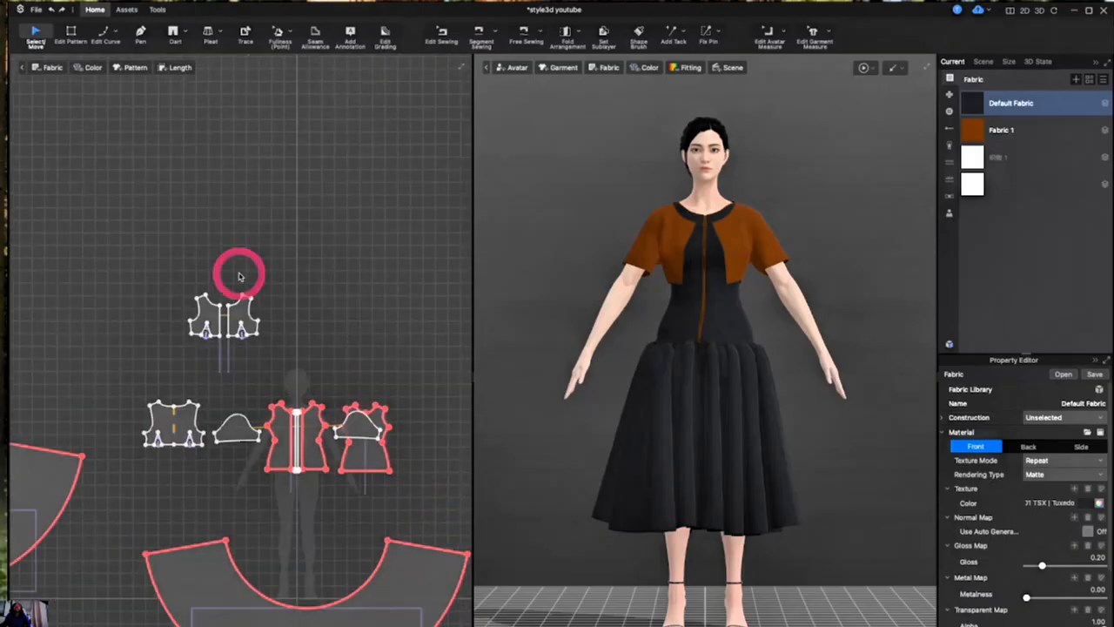
left_click(141, 32)
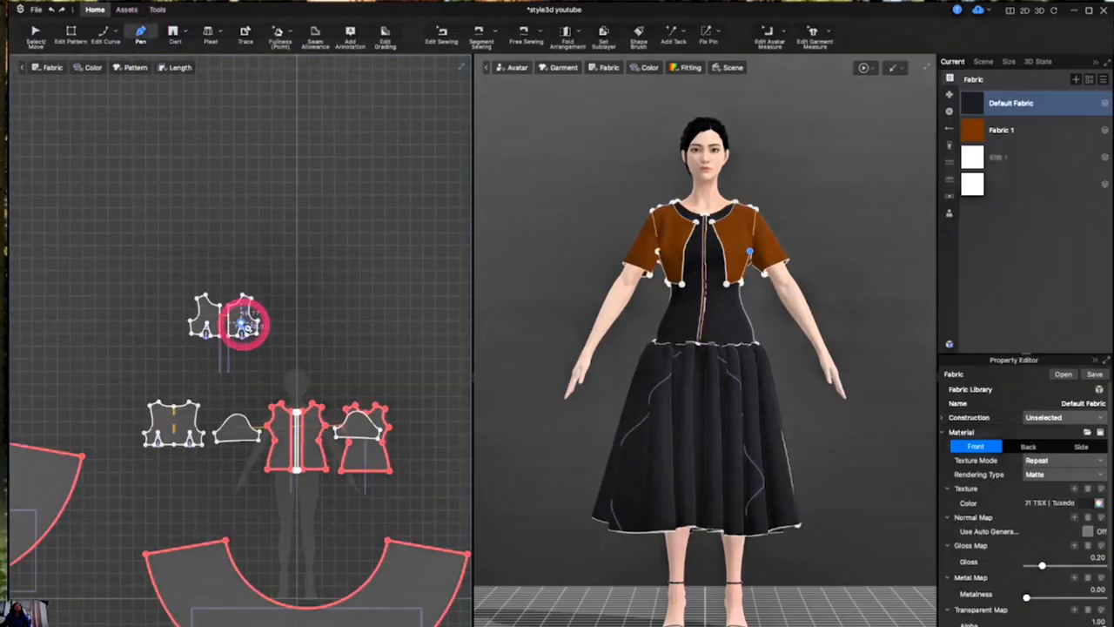
scroll(301, 470, "up", 2)
scroll(300, 470, "up", 3)
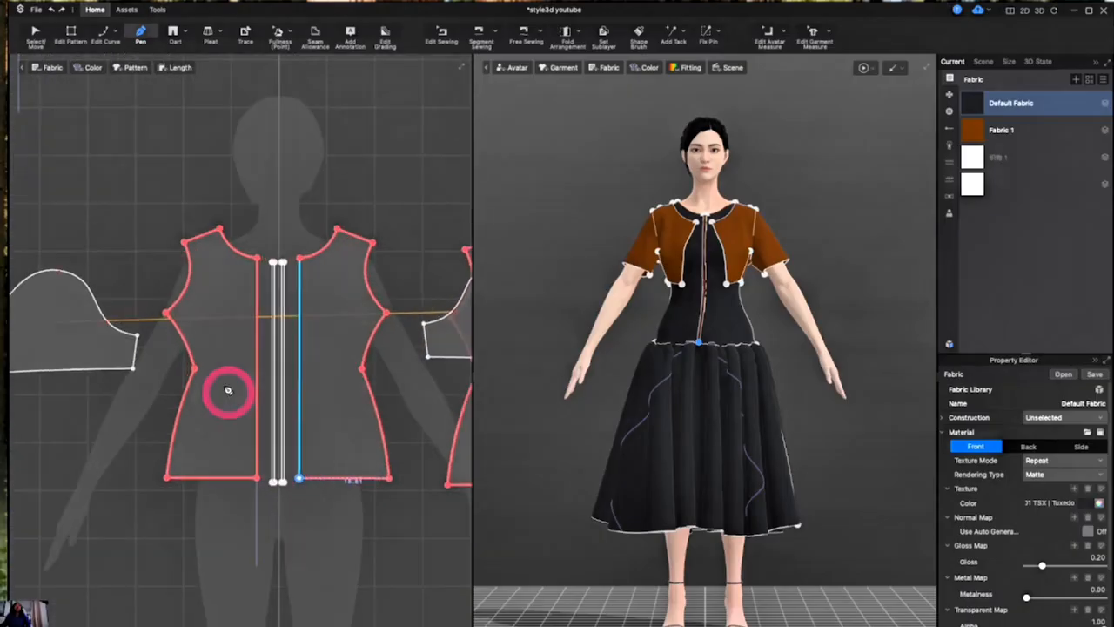
scroll(216, 372, "up", 2)
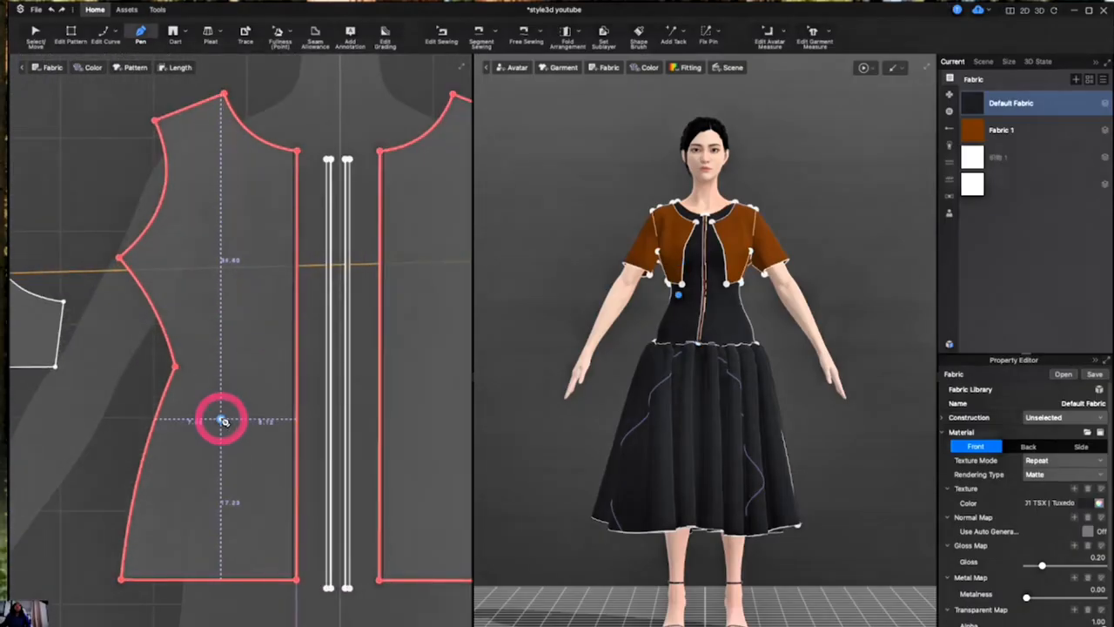
left_click(227, 430)
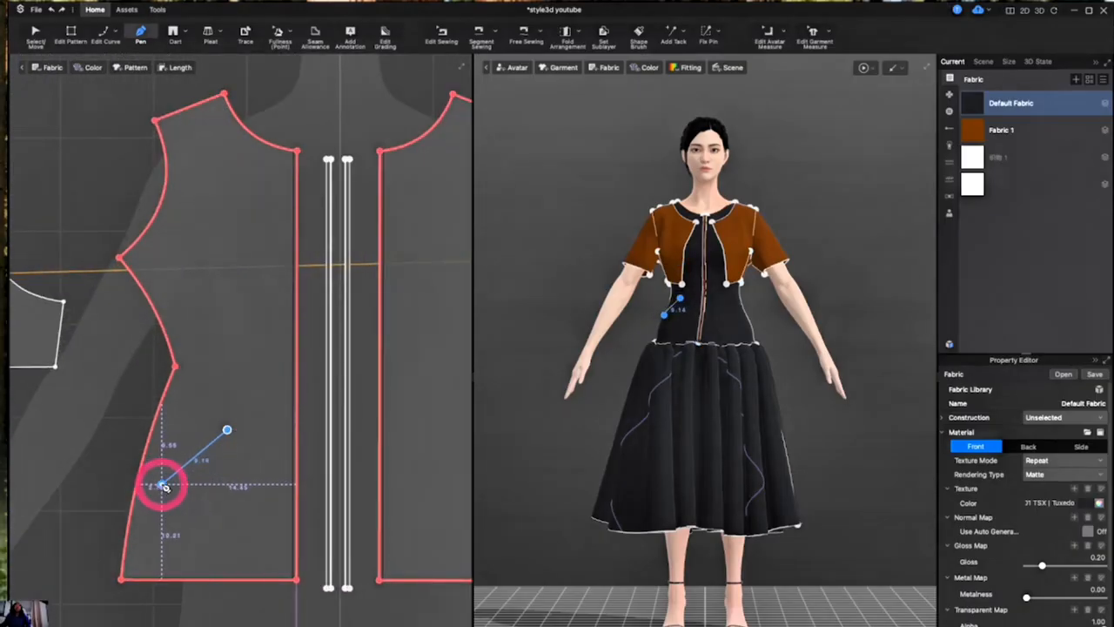
left_click(162, 483)
left_click(200, 522)
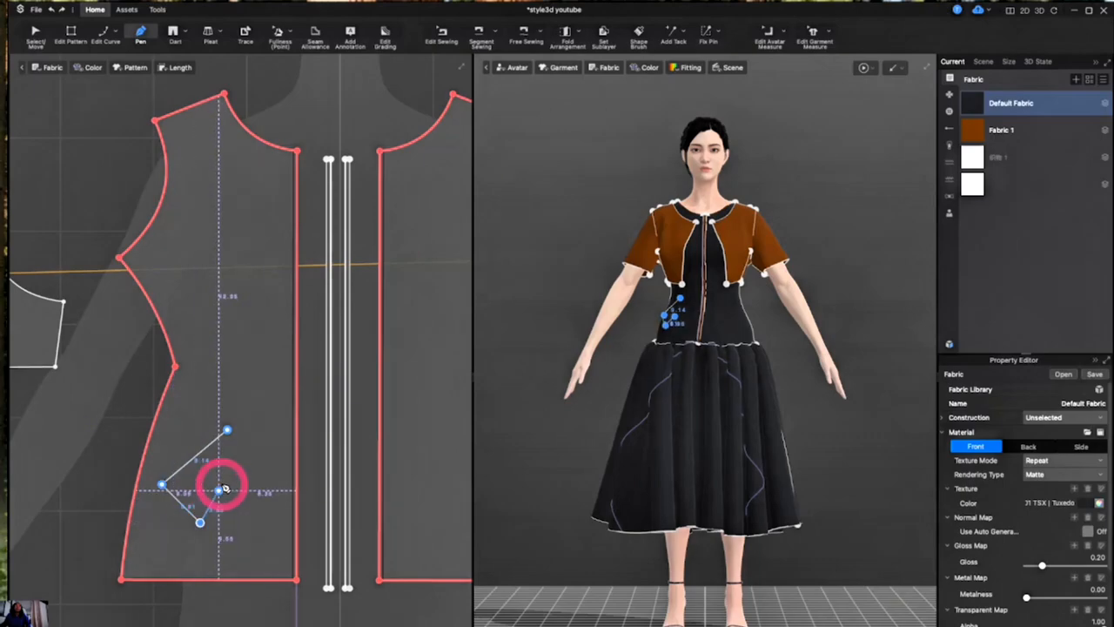
left_click(222, 483)
left_click(233, 520)
left_click(264, 481)
left_click(272, 440)
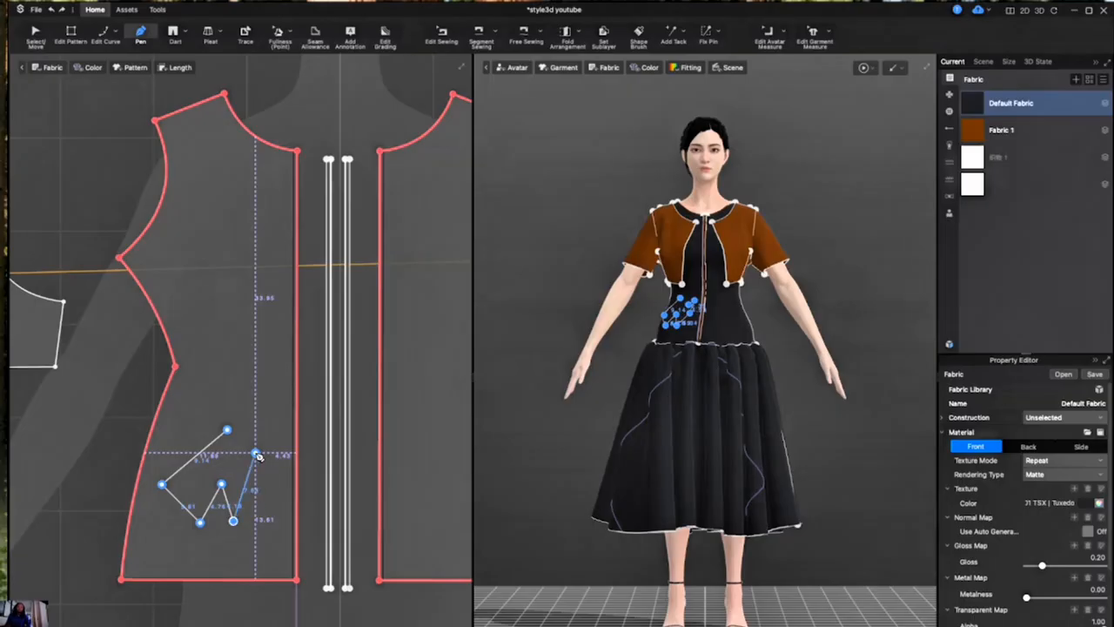
key("Escape")
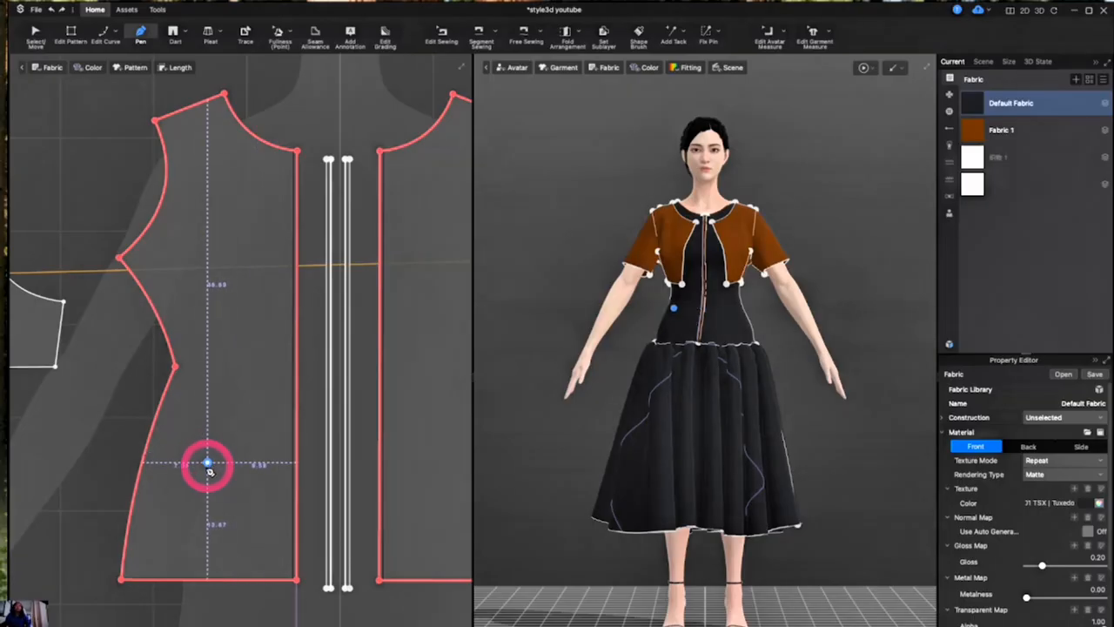
- Draw a curved half-heart internal line about 14.3 cm long on the lower part of the front bodice panel
left_click(216, 511)
left_click(174, 453)
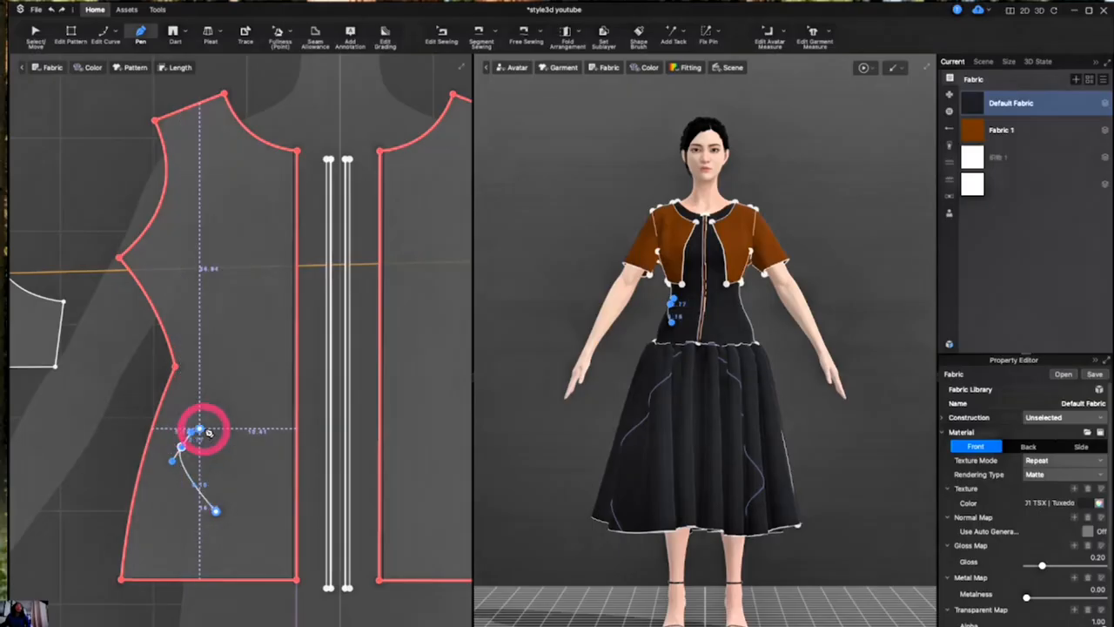
left_click_drag(209, 430, 225, 454)
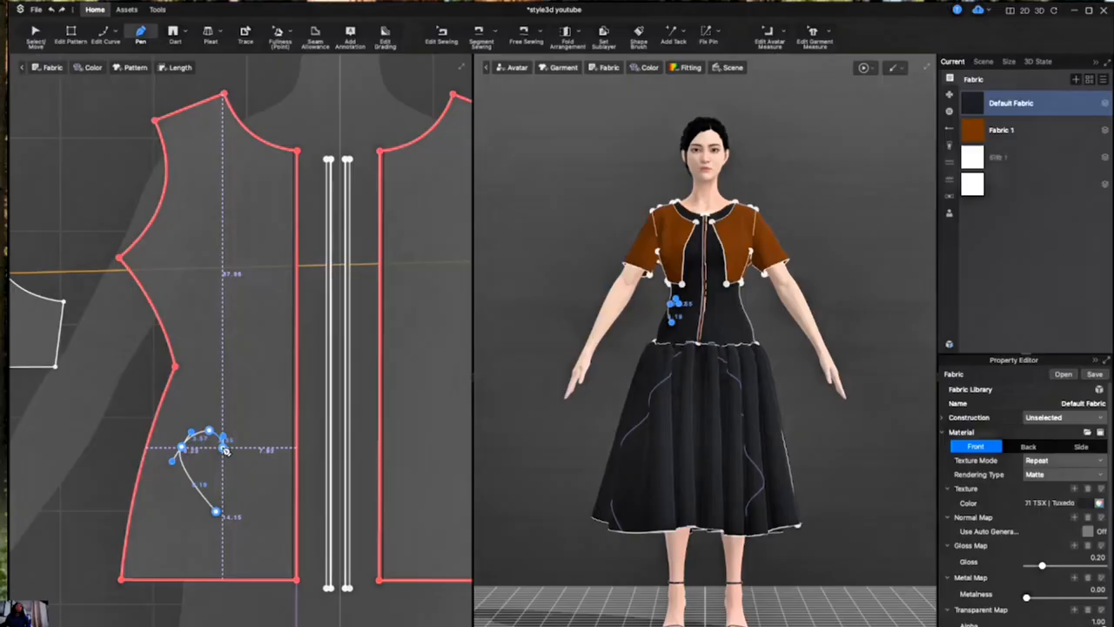
double_click(224, 449)
left_click(224, 449)
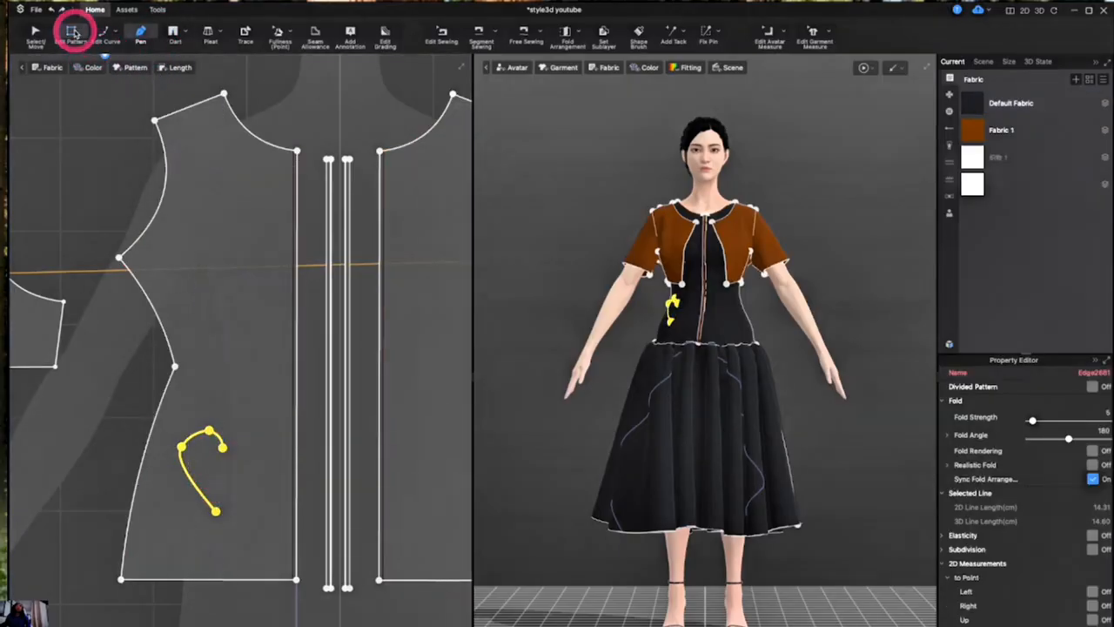
- Mirror-paste the half-heart line and place the copy so both halves meet at the heart's top notch
left_click(71, 33)
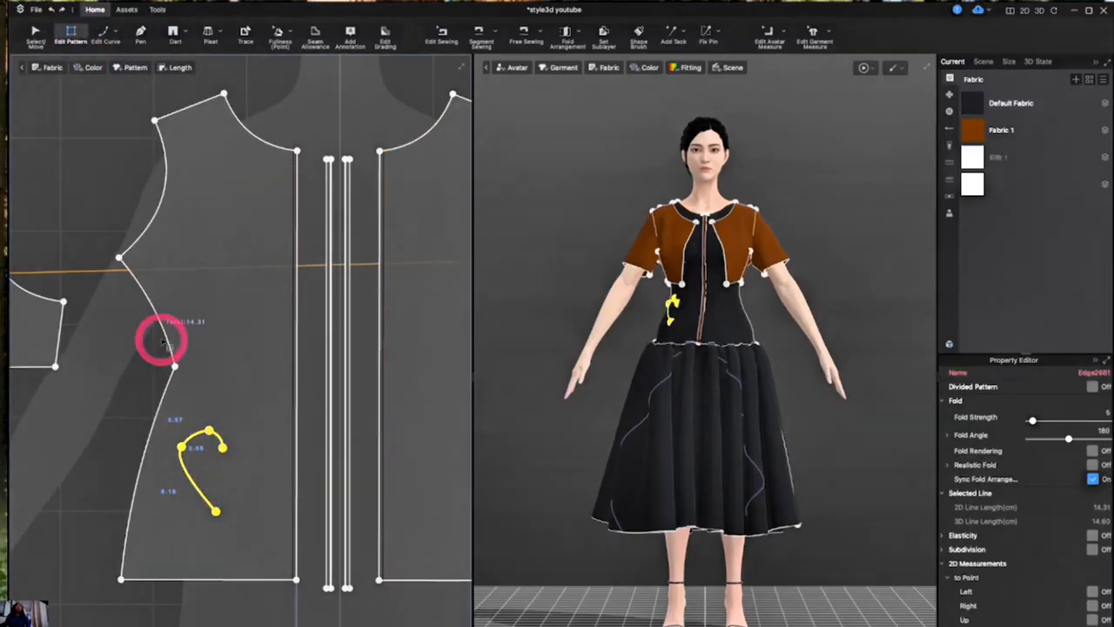
right_click(194, 441)
left_click(188, 386)
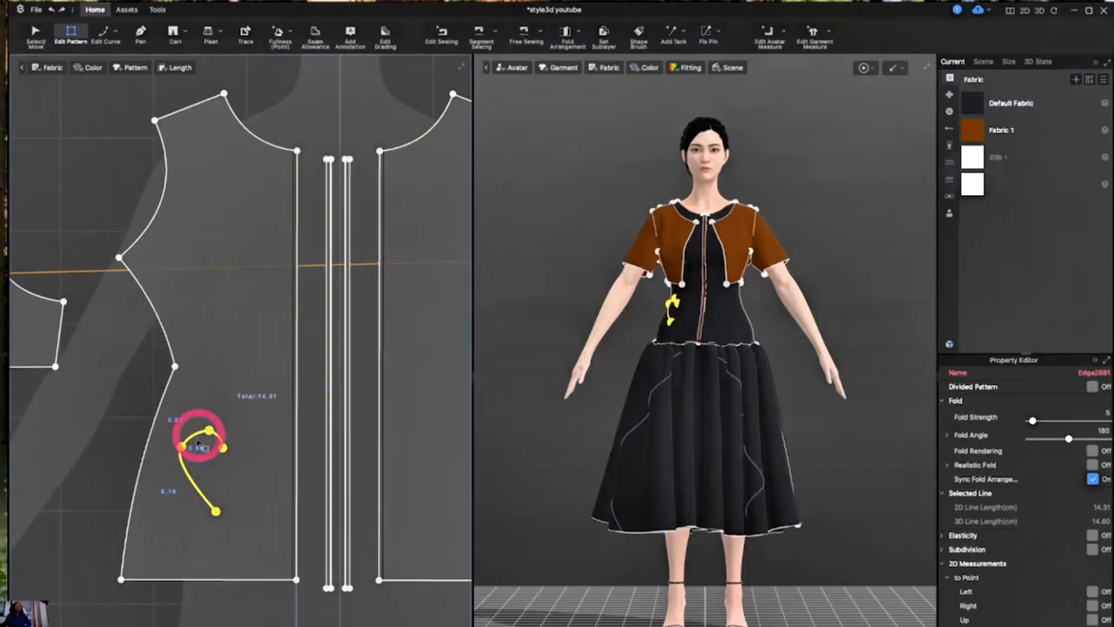
left_click(205, 451)
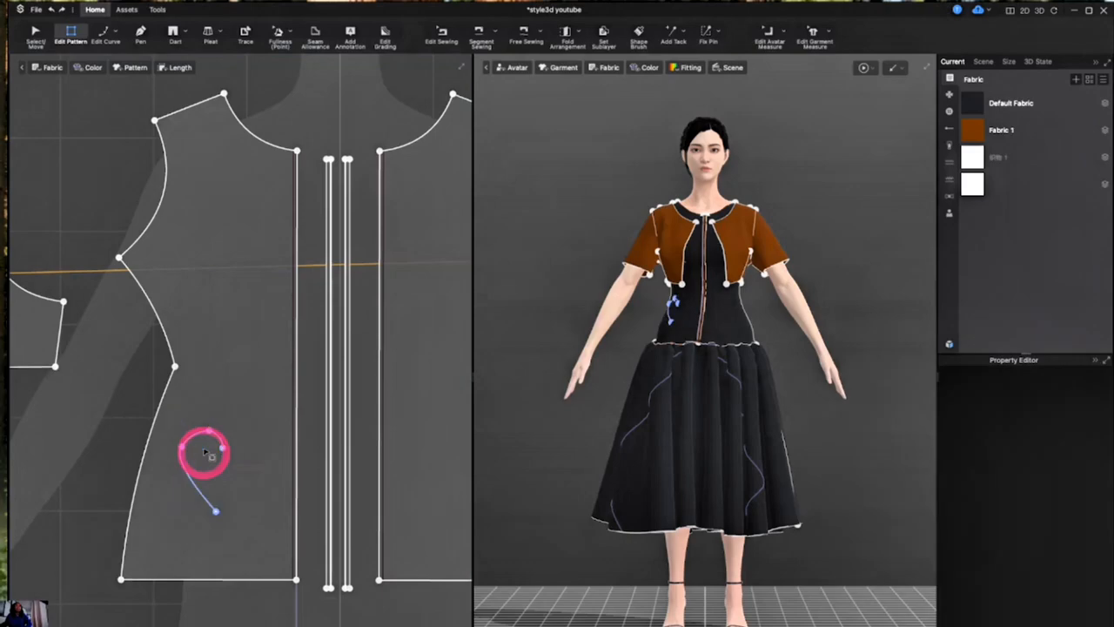
left_click(193, 436)
left_click_drag(163, 403, 256, 542)
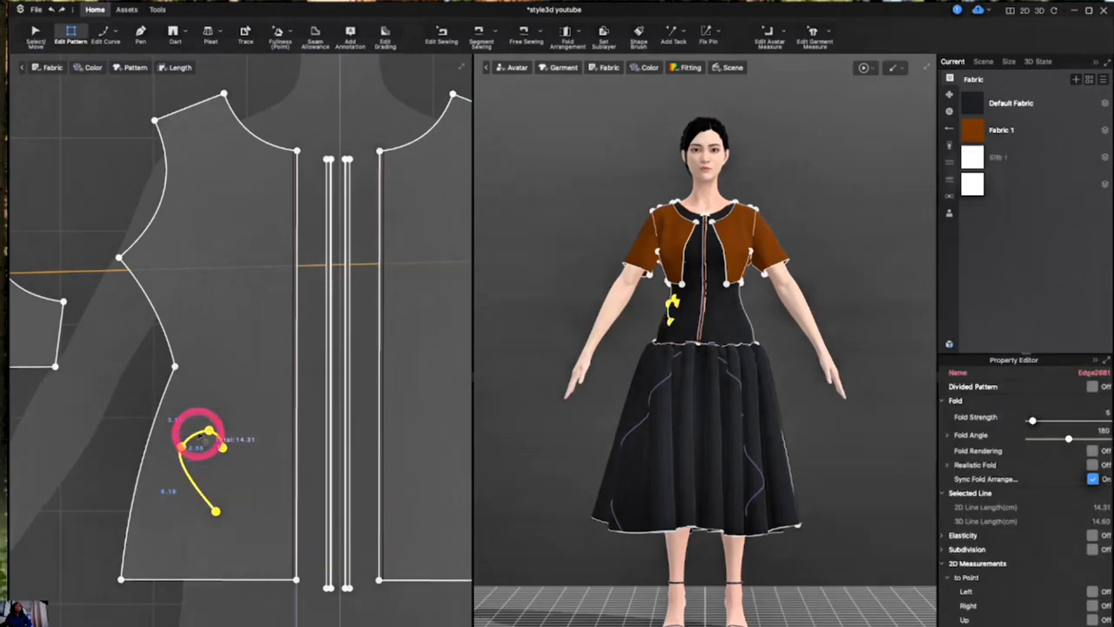
right_click(201, 439)
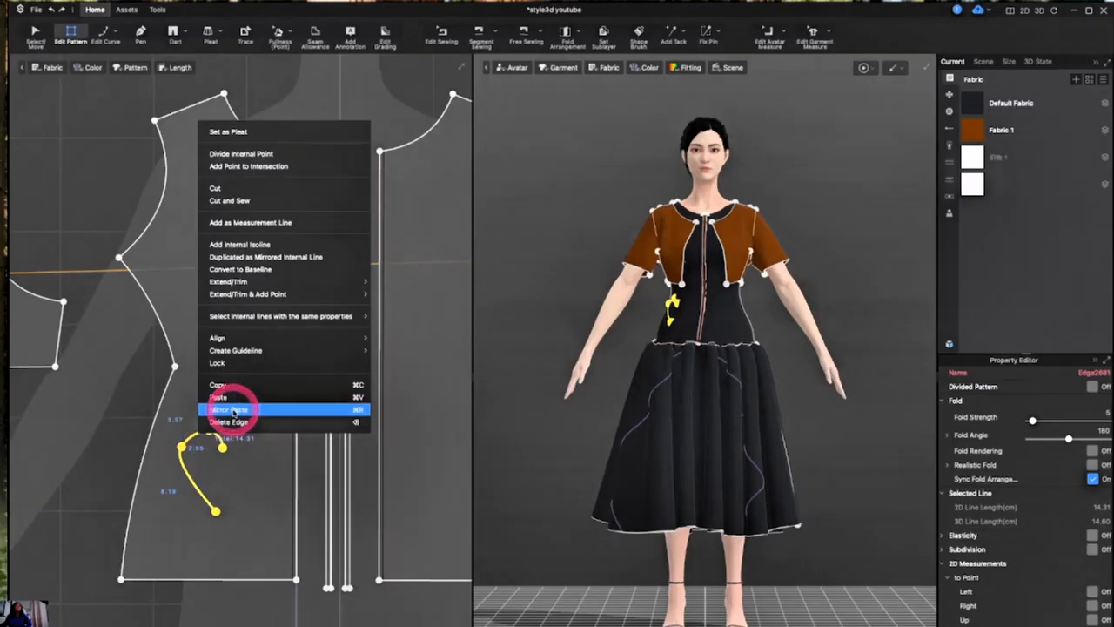
left_click(229, 409)
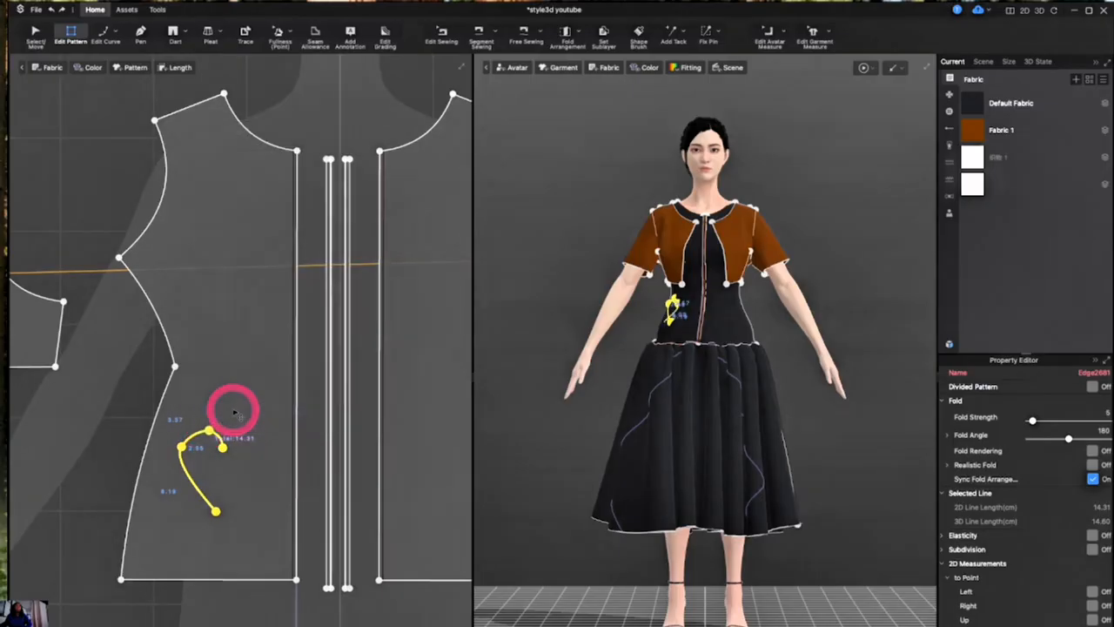
left_click(247, 471)
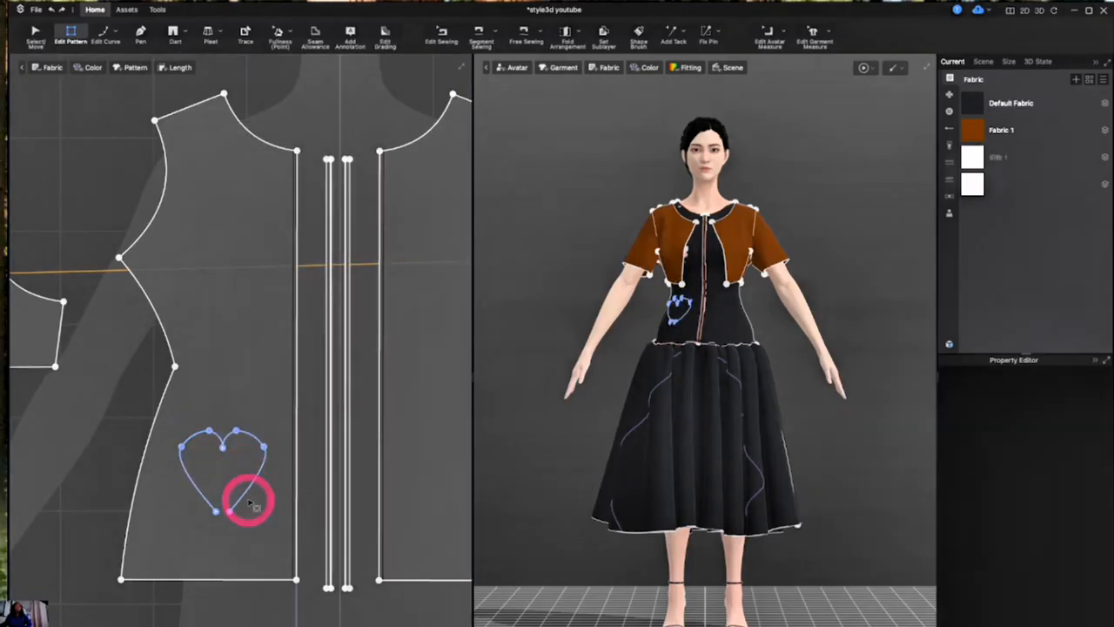
- Merge the heart's two open bottom end points into one and move that tip to the centre under the notch
scroll(250, 502, "up", 2)
left_click_drag(249, 564, 195, 489)
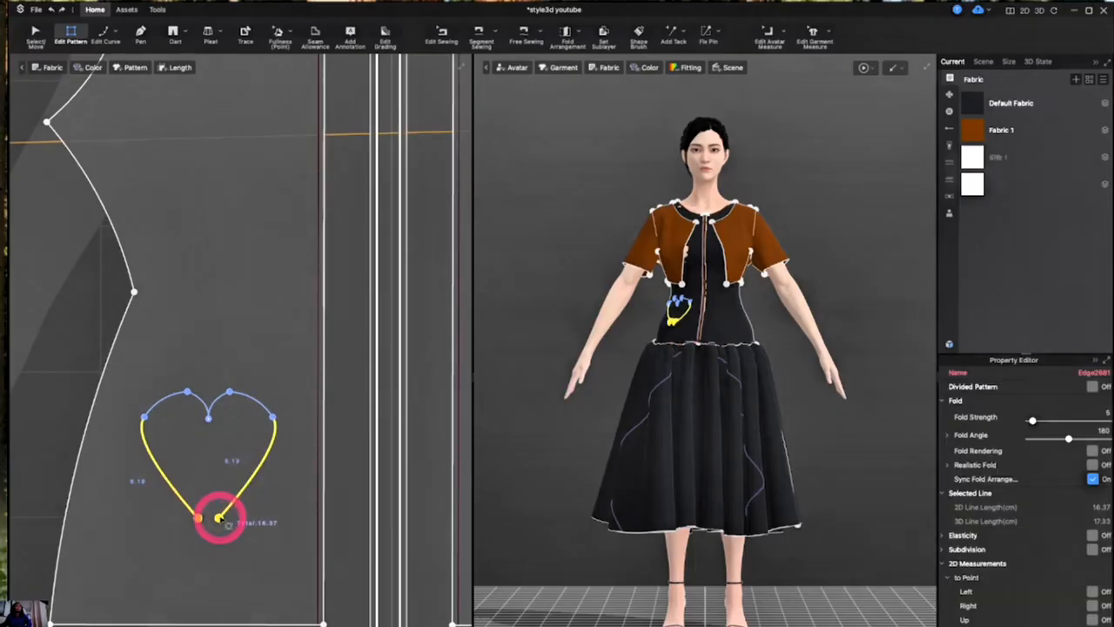
right_click(217, 525)
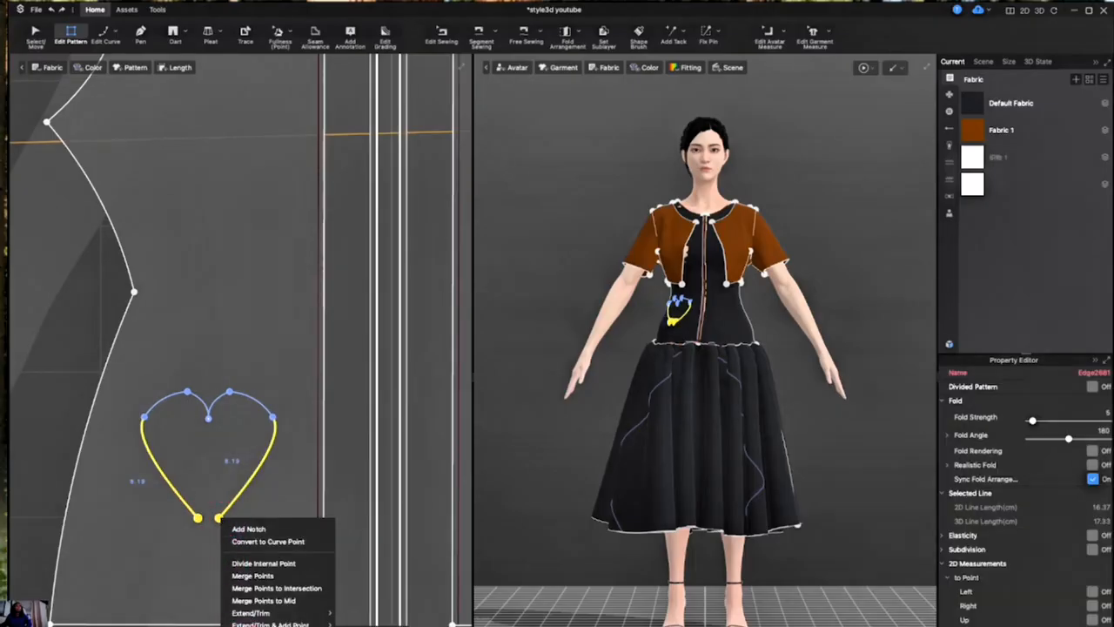
left_click(198, 557)
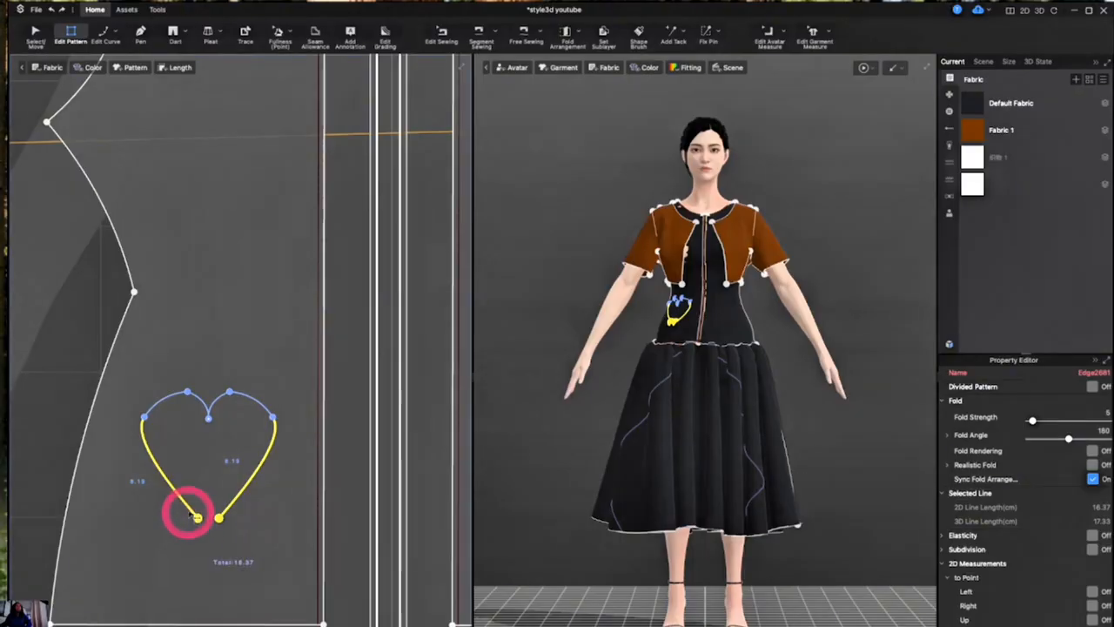
left_click_drag(197, 517, 201, 520)
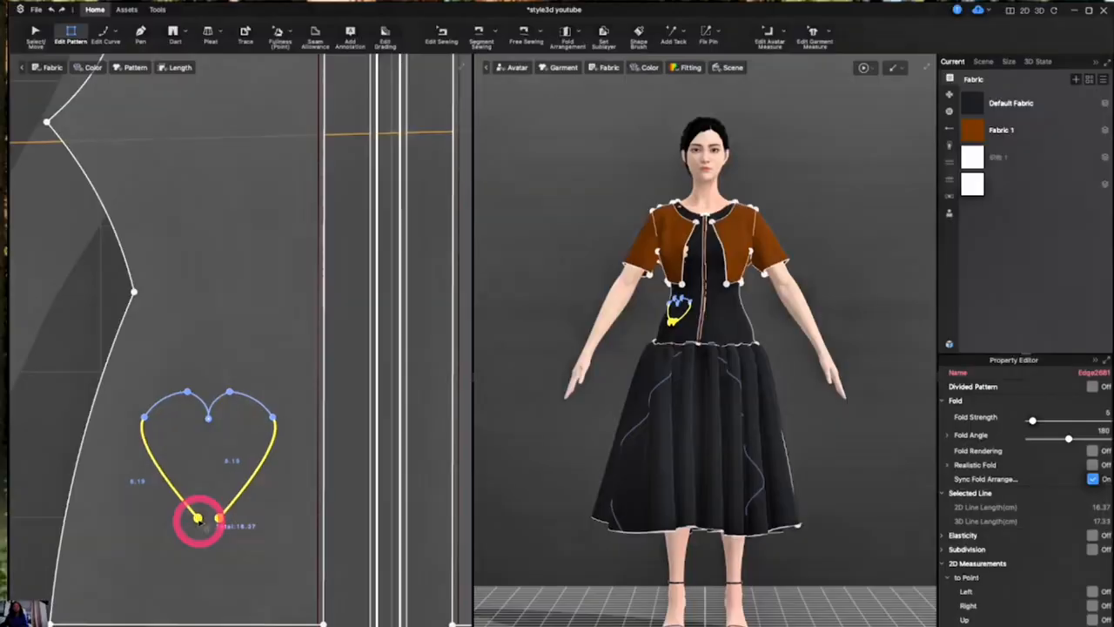
left_click(194, 481)
left_click(218, 515)
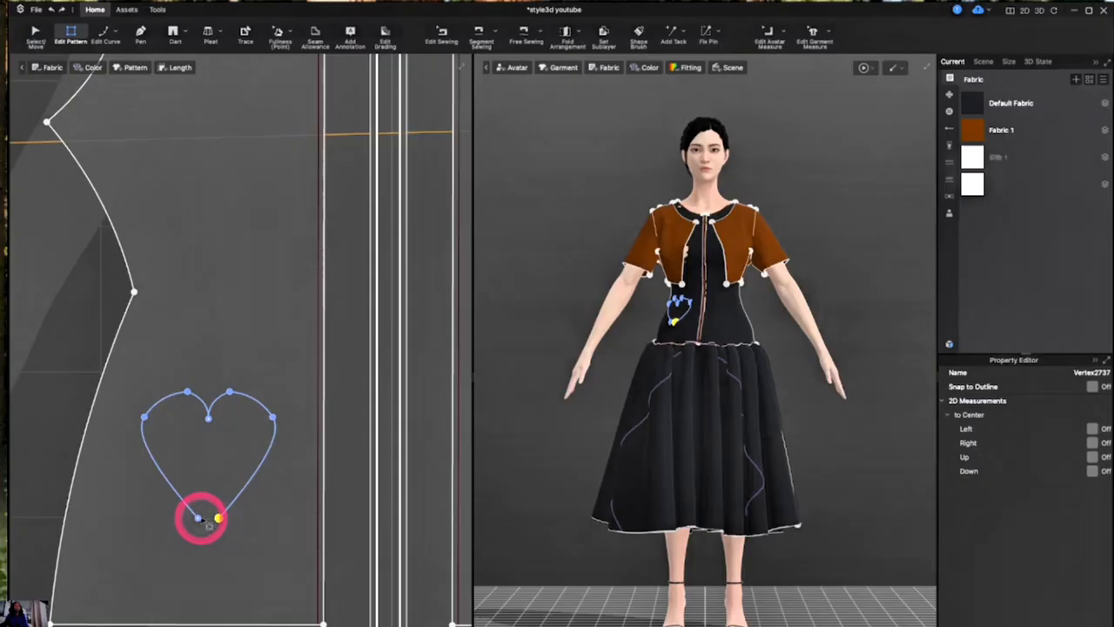
right_click(199, 519)
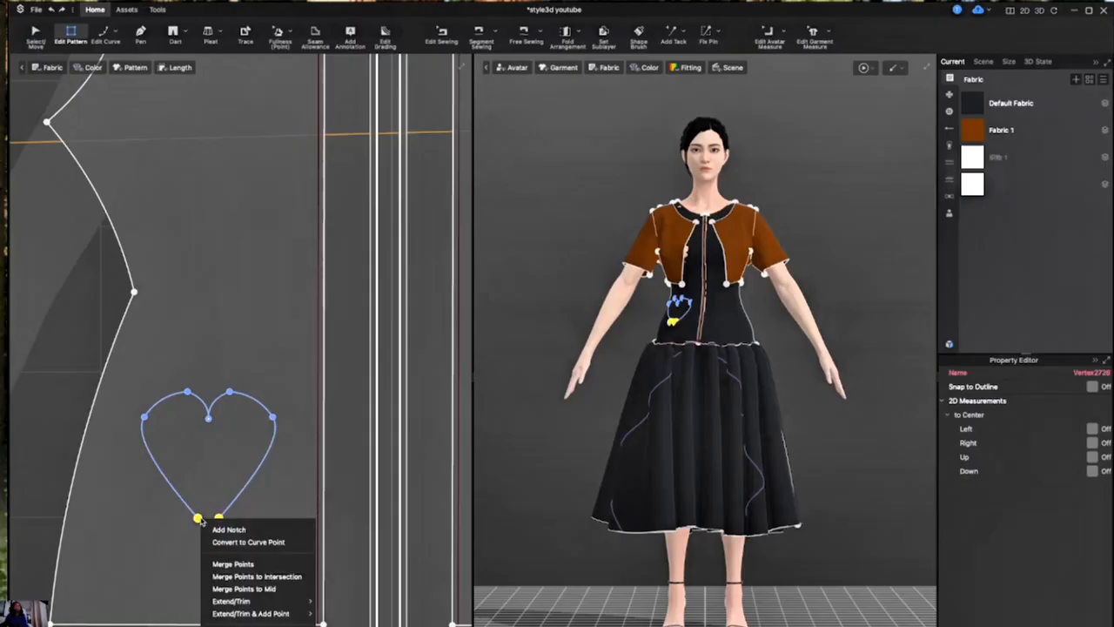
left_click(235, 565)
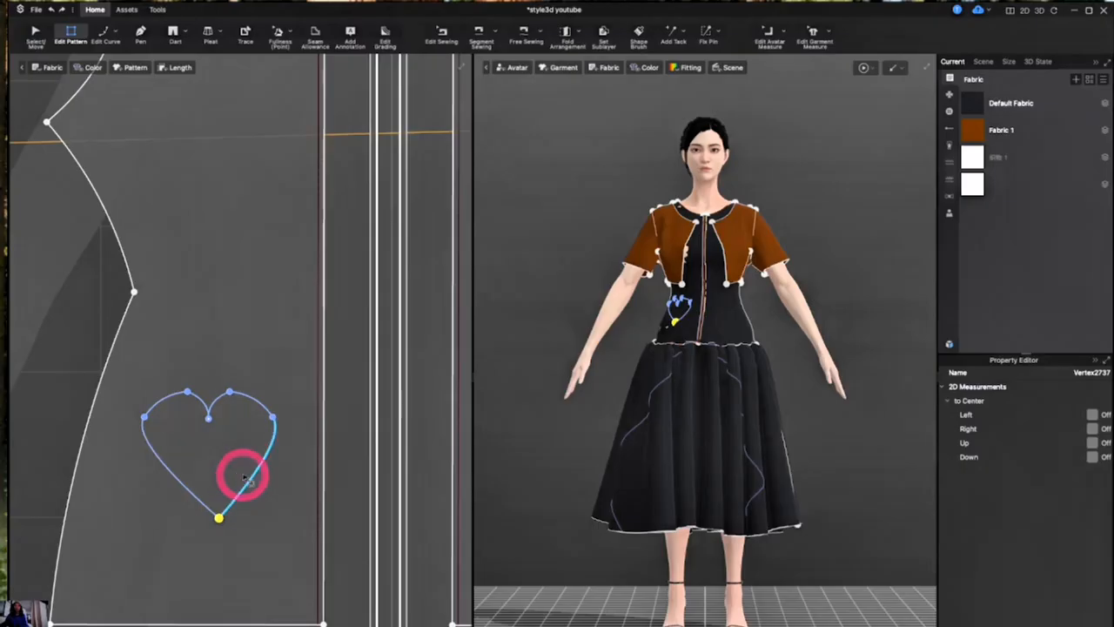
left_click_drag(218, 518, 205, 522)
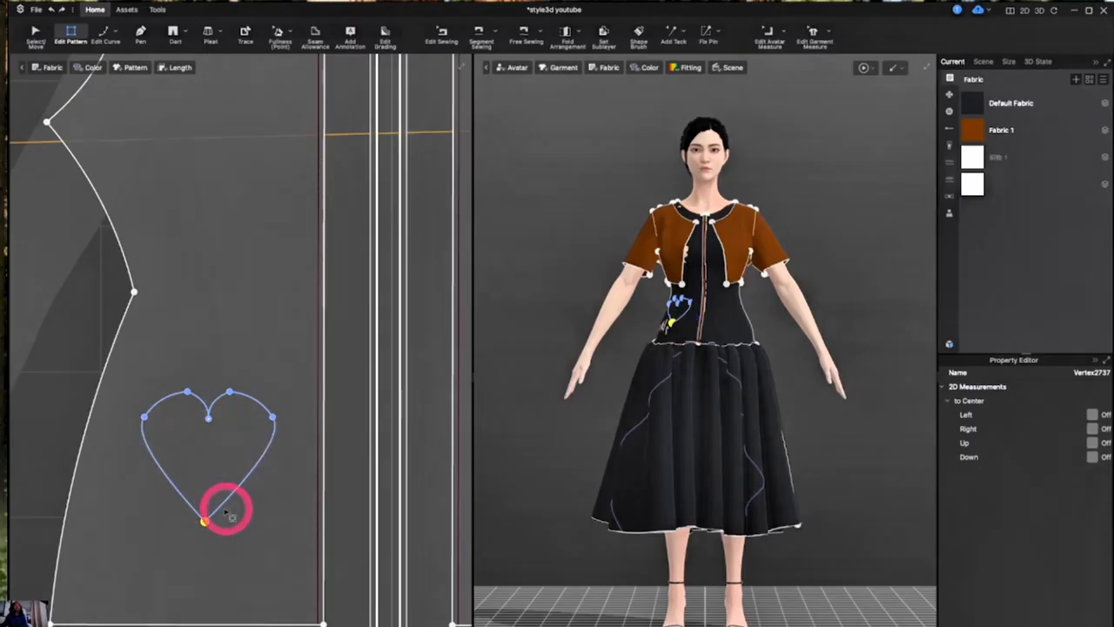
left_click_drag(206, 522, 211, 524)
- Select the entire heart outline on the front bodice panel
left_click_drag(144, 348, 291, 579)
left_click(133, 361)
left_click_drag(132, 361, 284, 569)
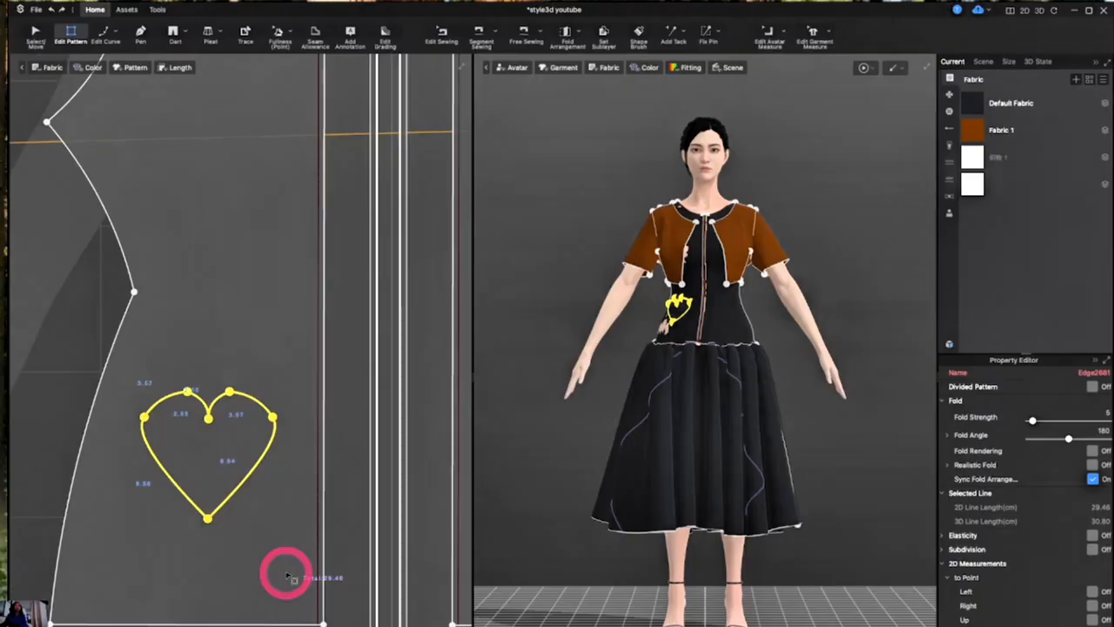
right_click(236, 492)
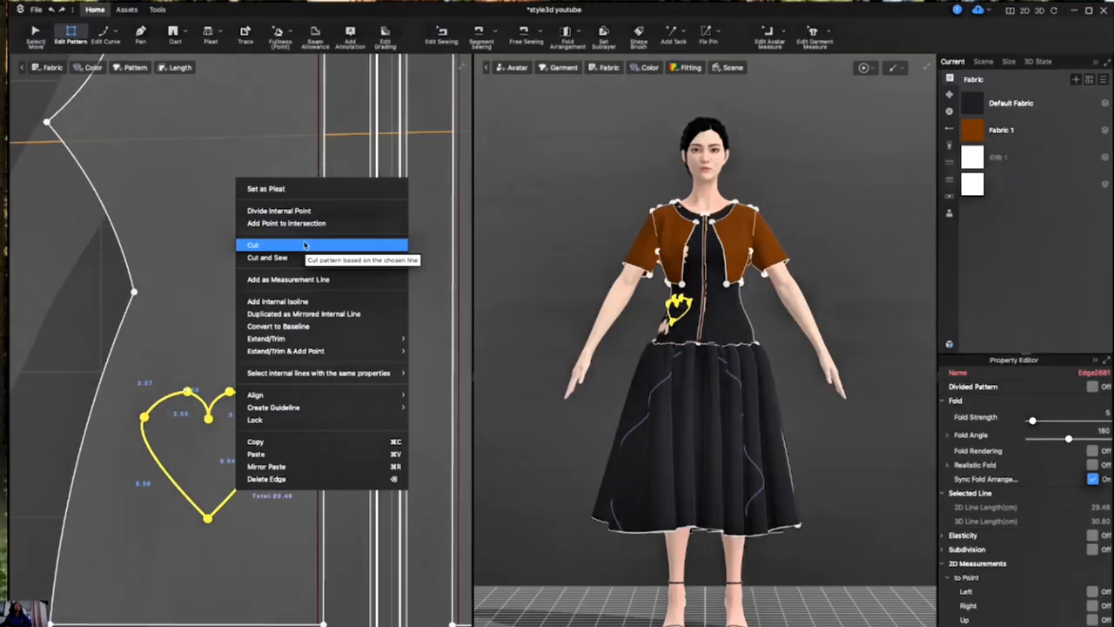
left_click(170, 208)
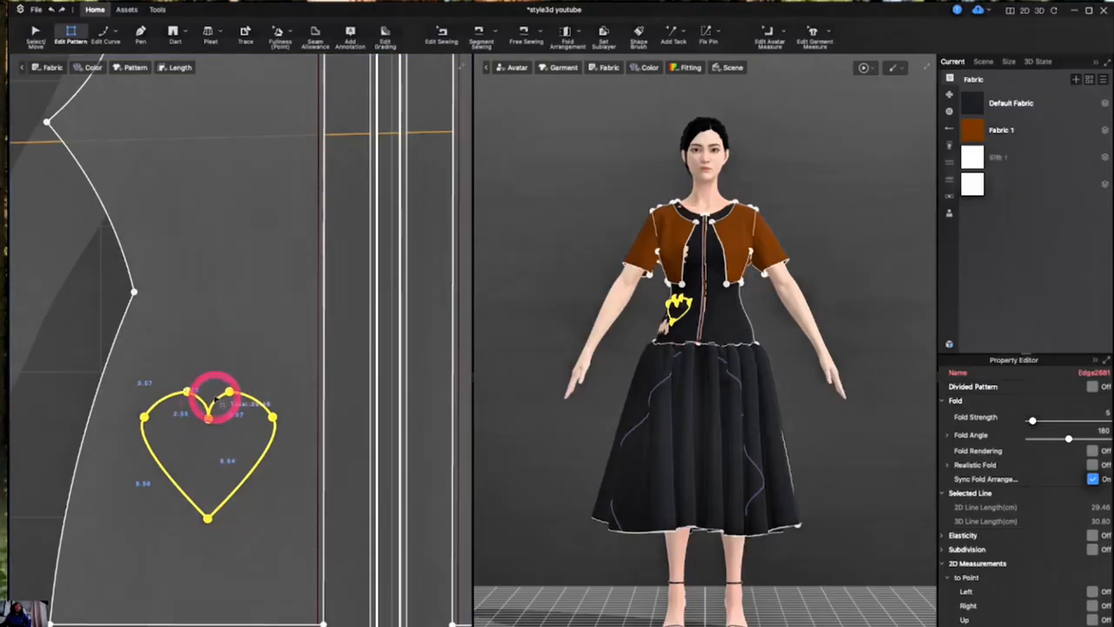
right_click(207, 409)
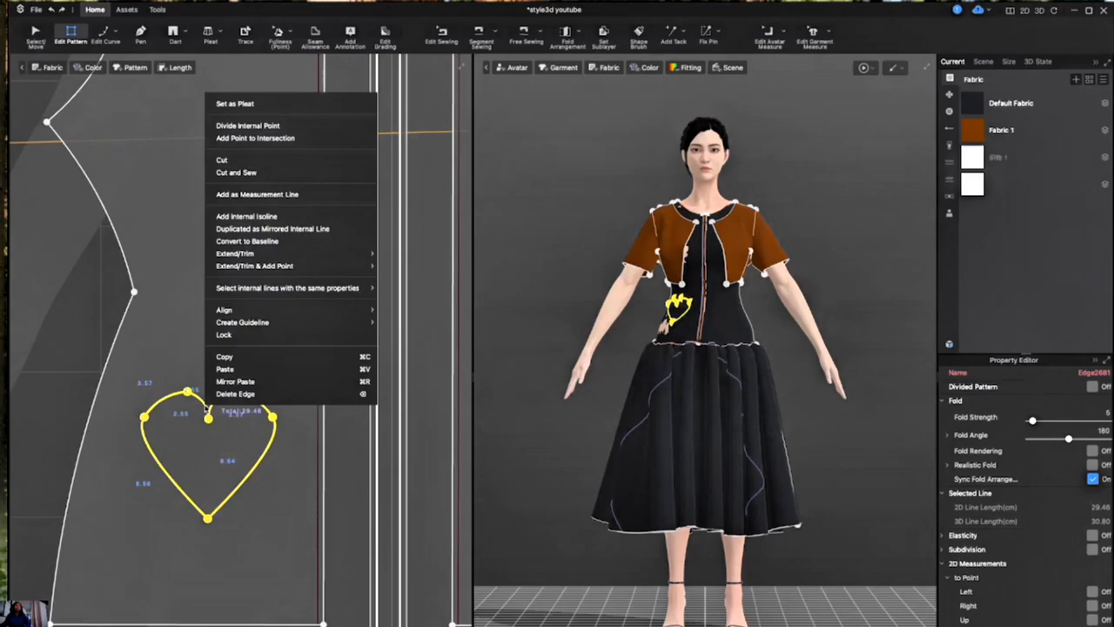
left_click(171, 331)
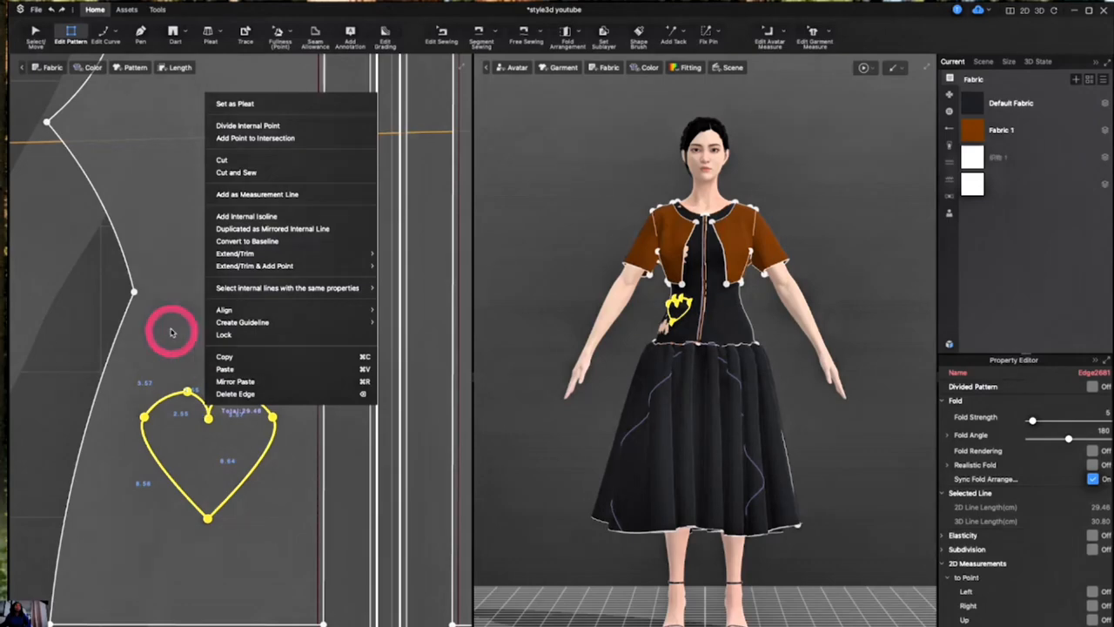
- Try to trace the whole heart outline on the front bodice panel with the Trace tool
left_click(246, 33)
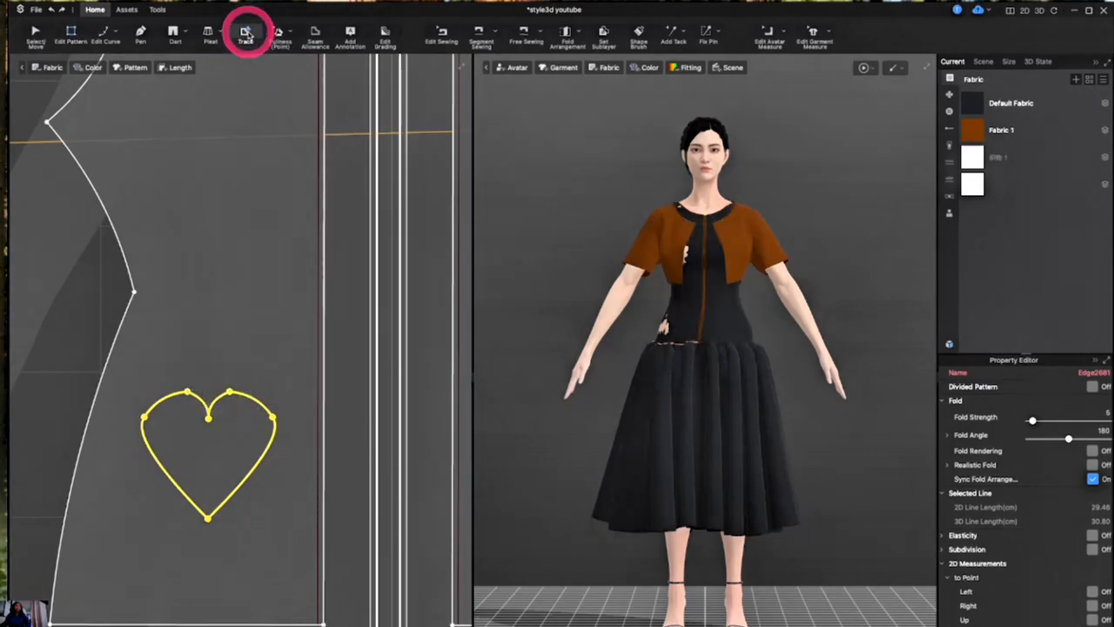
left_click(184, 369)
left_click(204, 401)
left_click(200, 401)
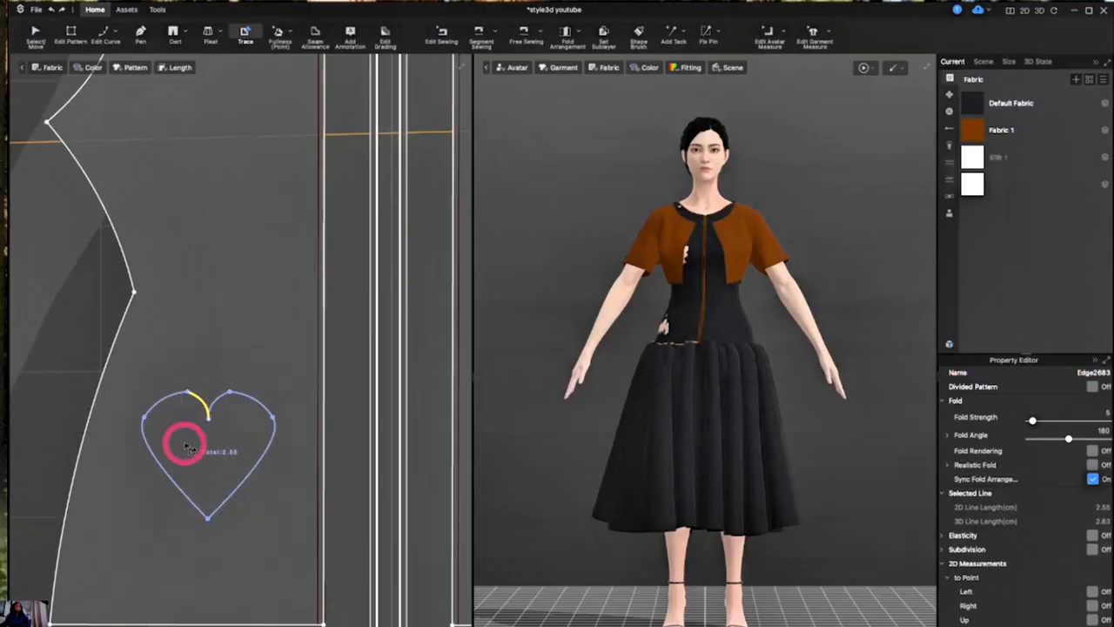
left_click_drag(130, 349, 290, 554)
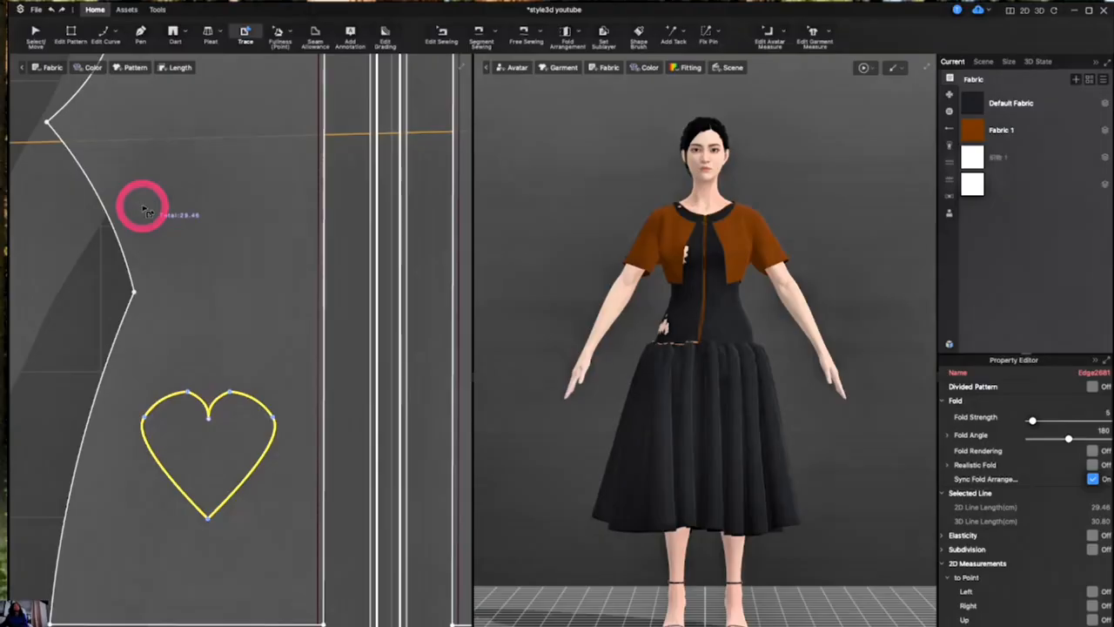
left_click(212, 269)
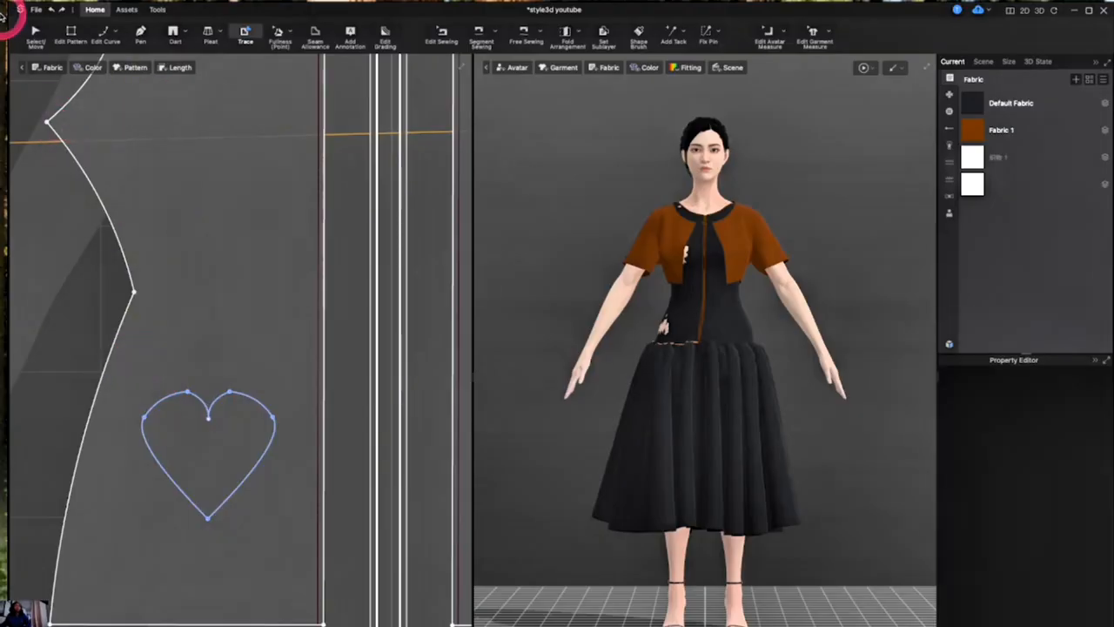
- Select the whole heart outline with its points and try to Cut and Sew it from the bodice panel
left_click(70, 35)
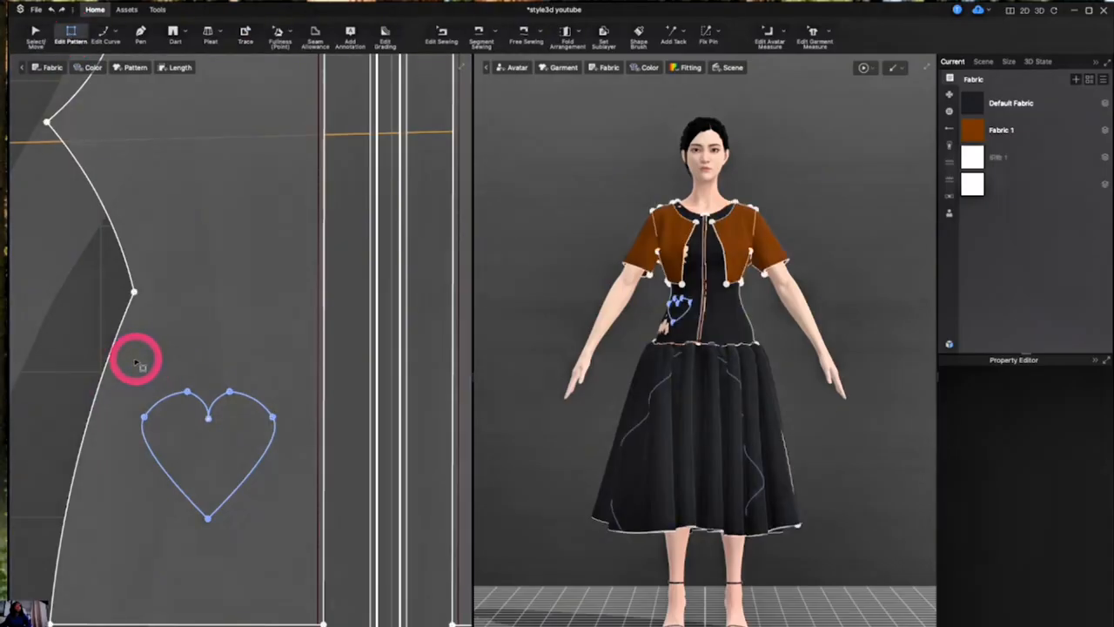
left_click_drag(137, 360, 291, 567)
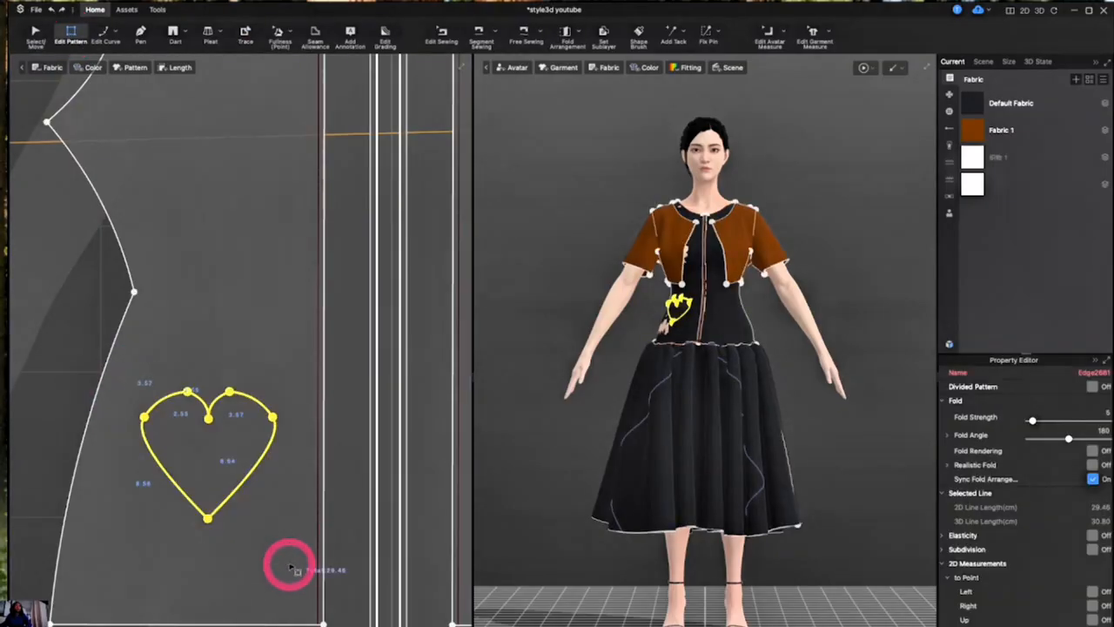
right_click(206, 402)
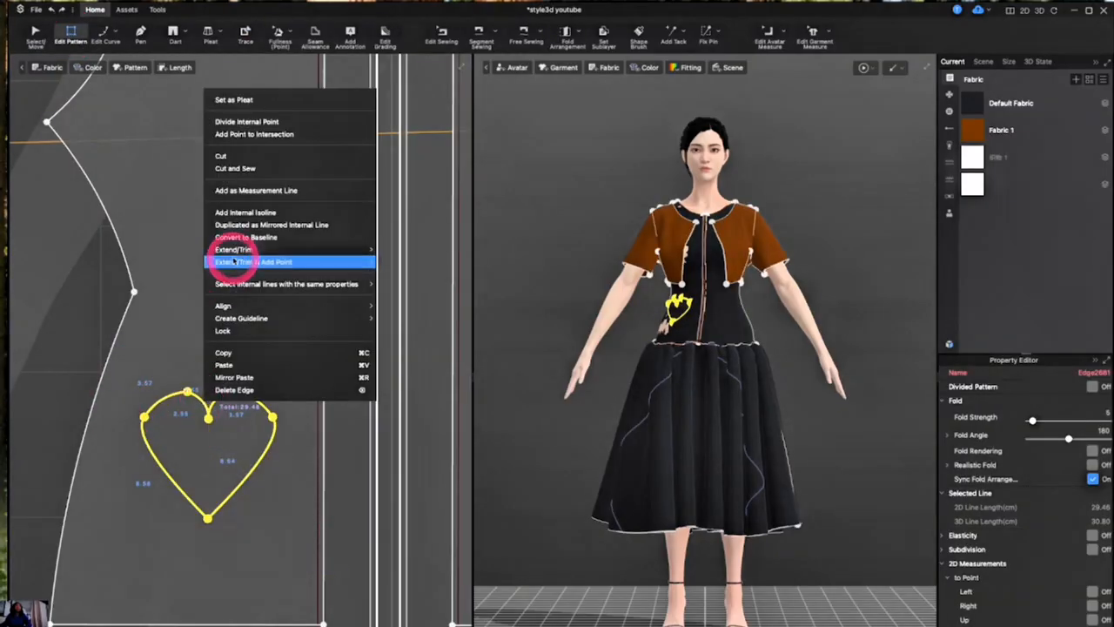
left_click(255, 168)
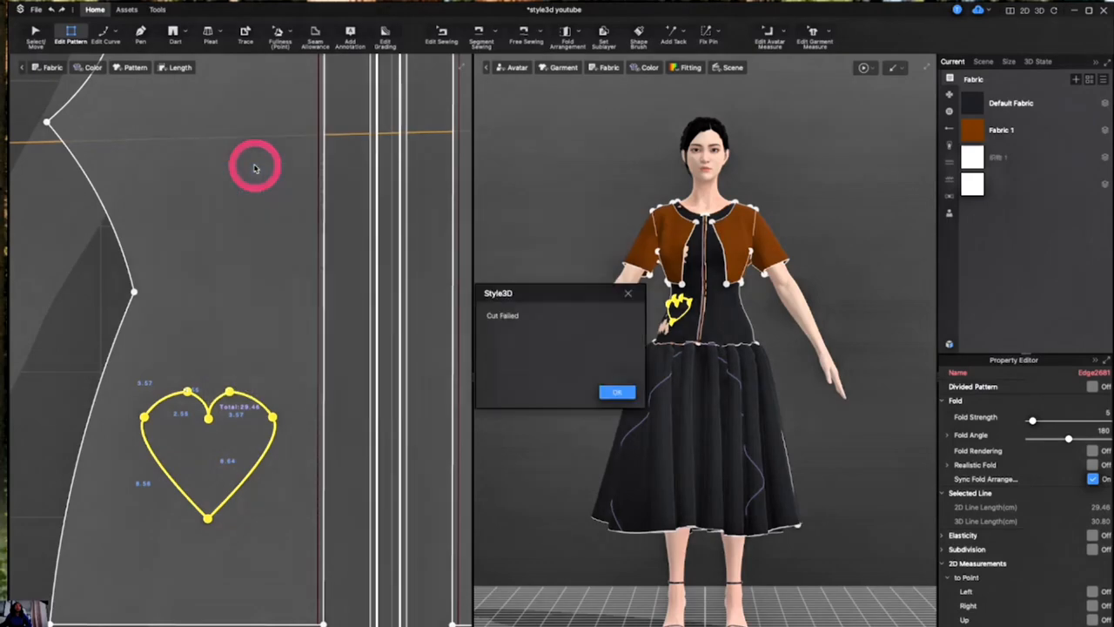
left_click(607, 391)
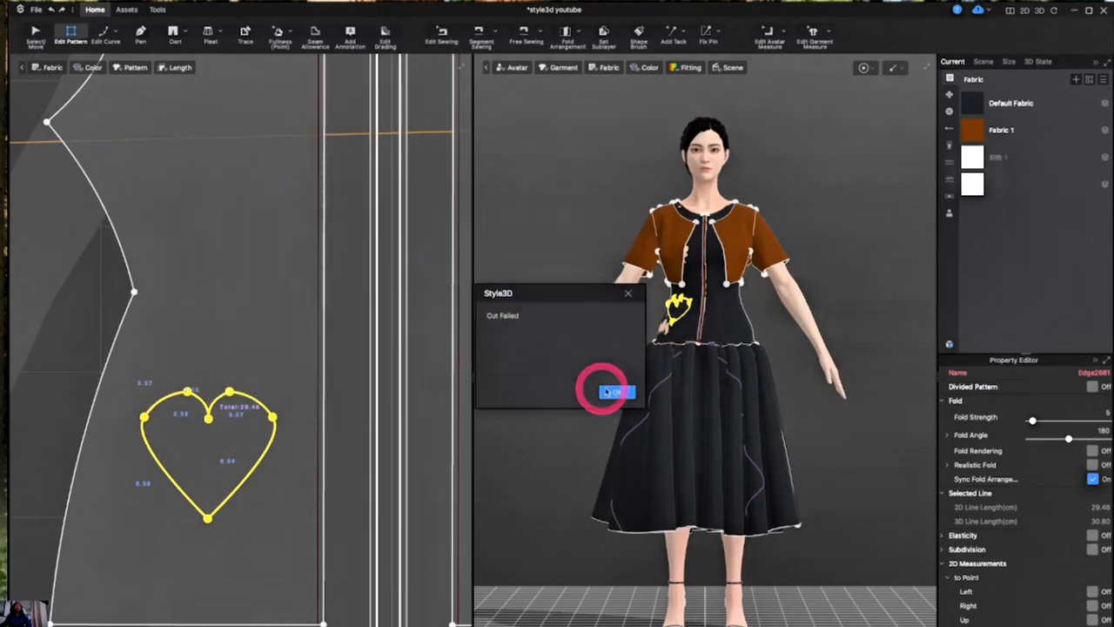
- Examine the heart outline's top notch and sides closely for gaps between its segments
left_click(203, 442)
scroll(205, 444, "up", 5)
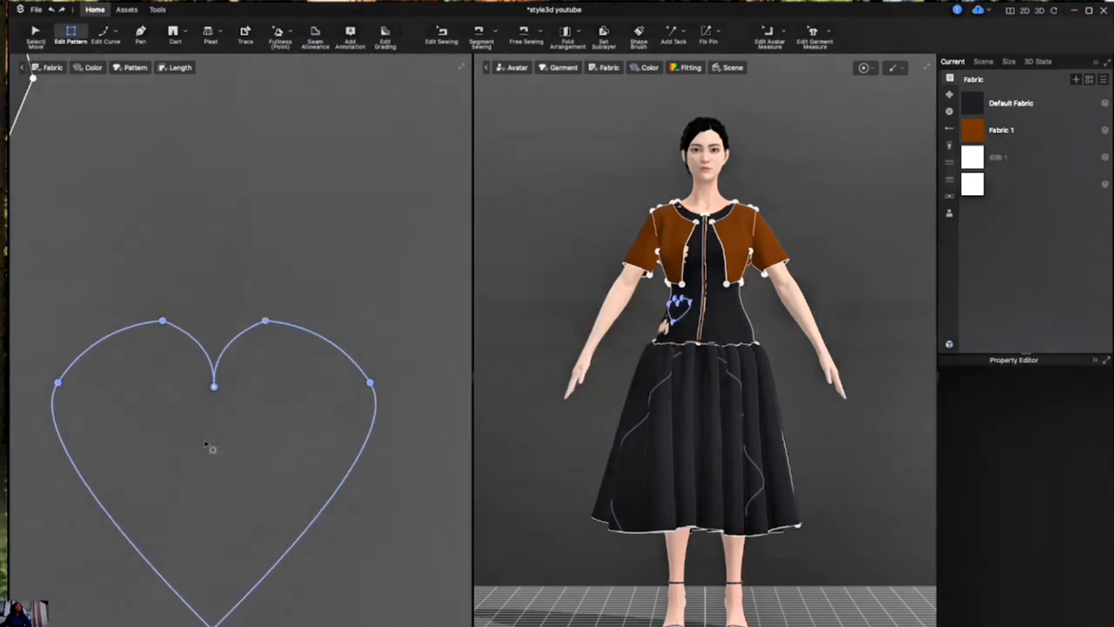
left_click(217, 369)
scroll(217, 369, "up", 6)
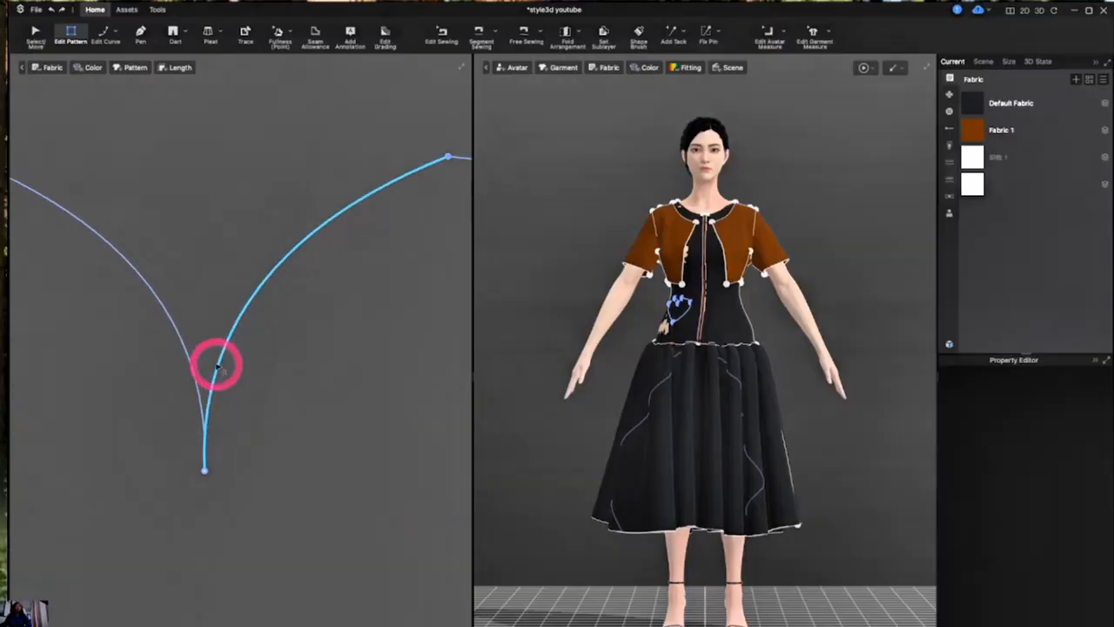
scroll(219, 368, "down", 4)
scroll(218, 369, "down", 5)
left_click(186, 409)
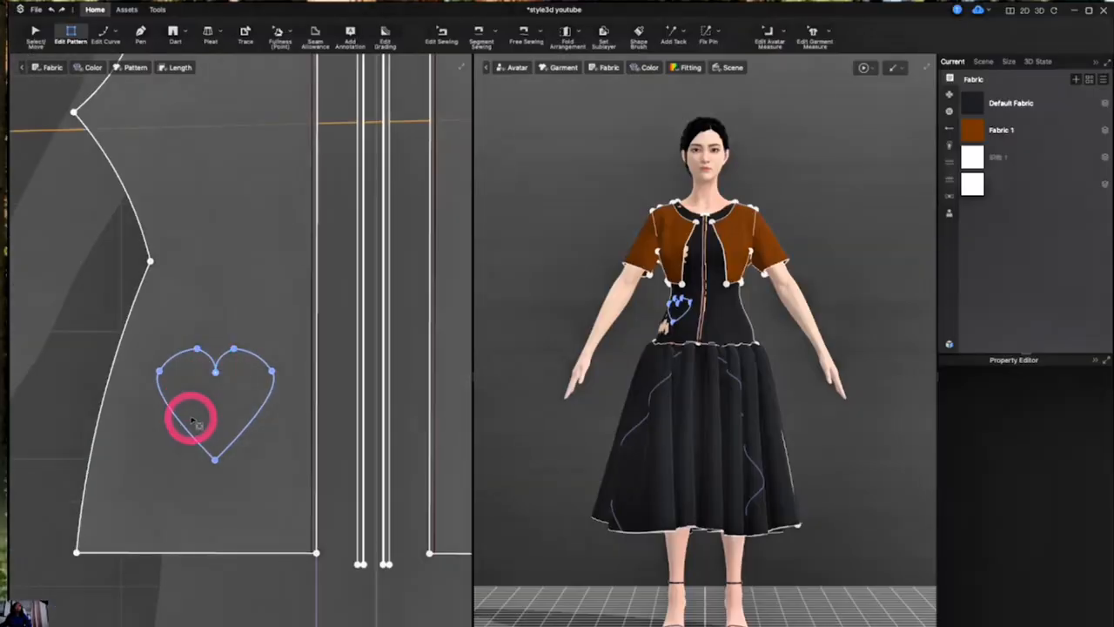
scroll(192, 417, "up", 3)
scroll(193, 421, "down", 3)
scroll(197, 424, "up", 4)
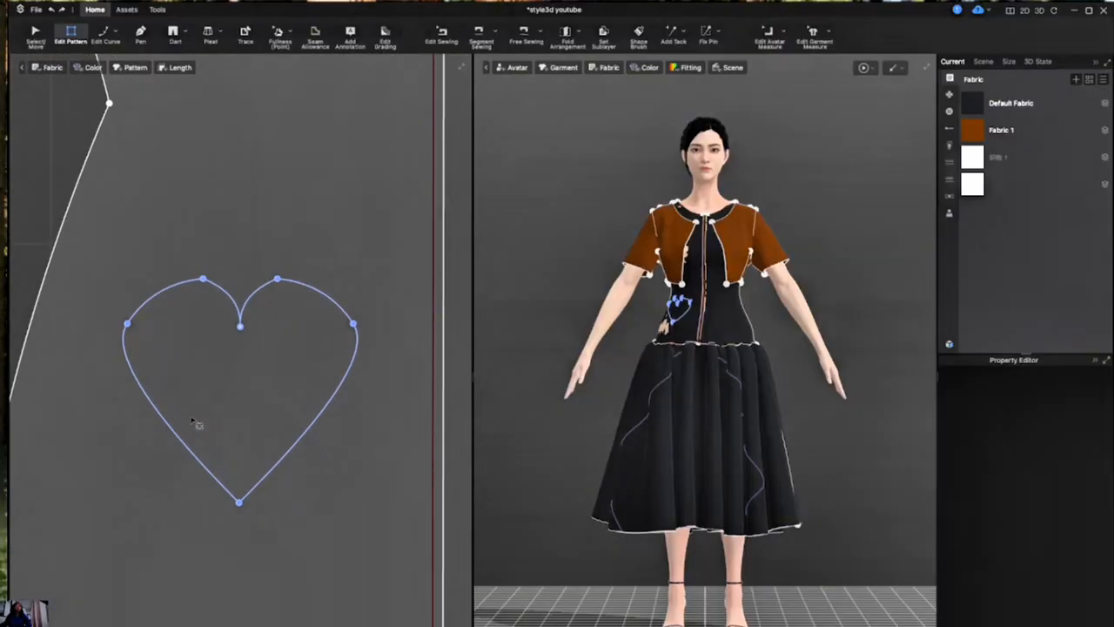
- Select all six edges of the heart without its points and try to Cut and Sew along them
left_click(167, 437)
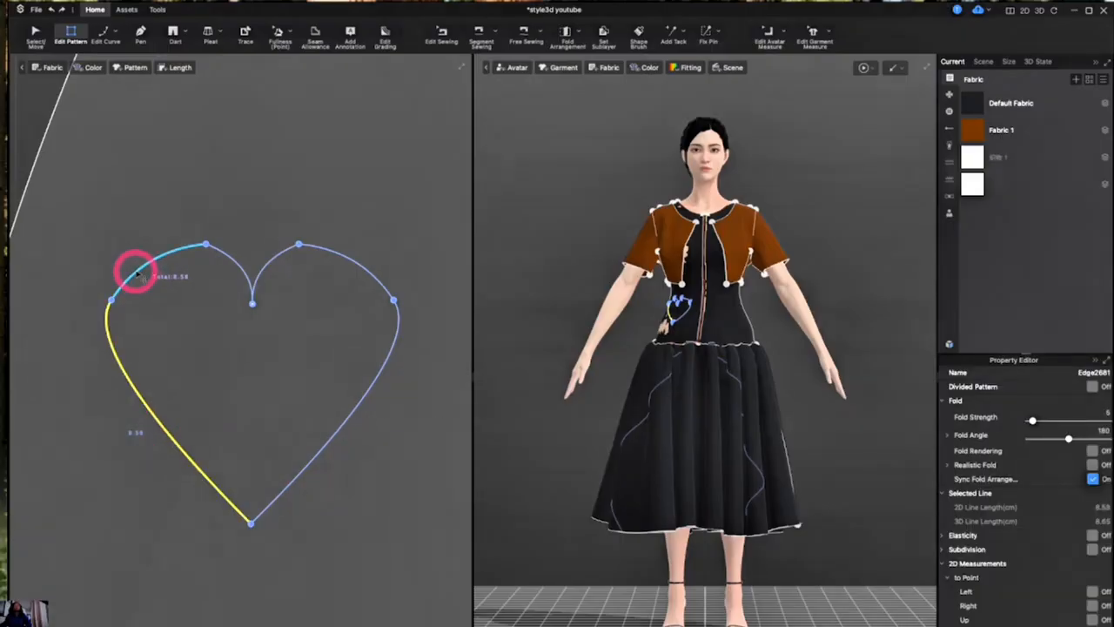
left_click(137, 273, "shift")
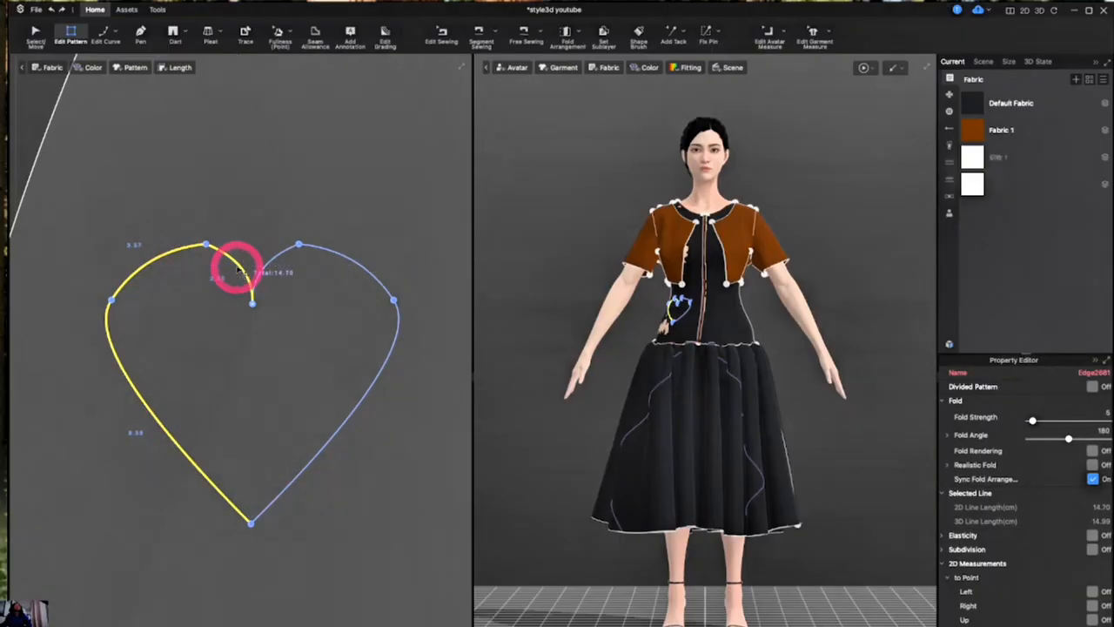
left_click(280, 254, "shift")
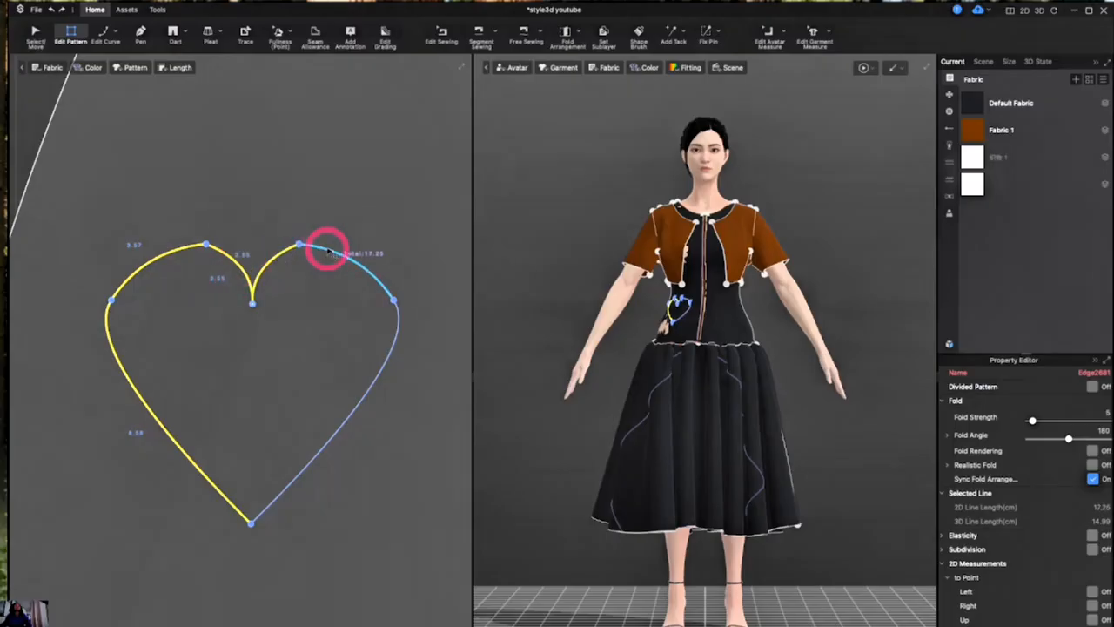
left_click(328, 252, "shift")
left_click(386, 366, "shift")
right_click(385, 367)
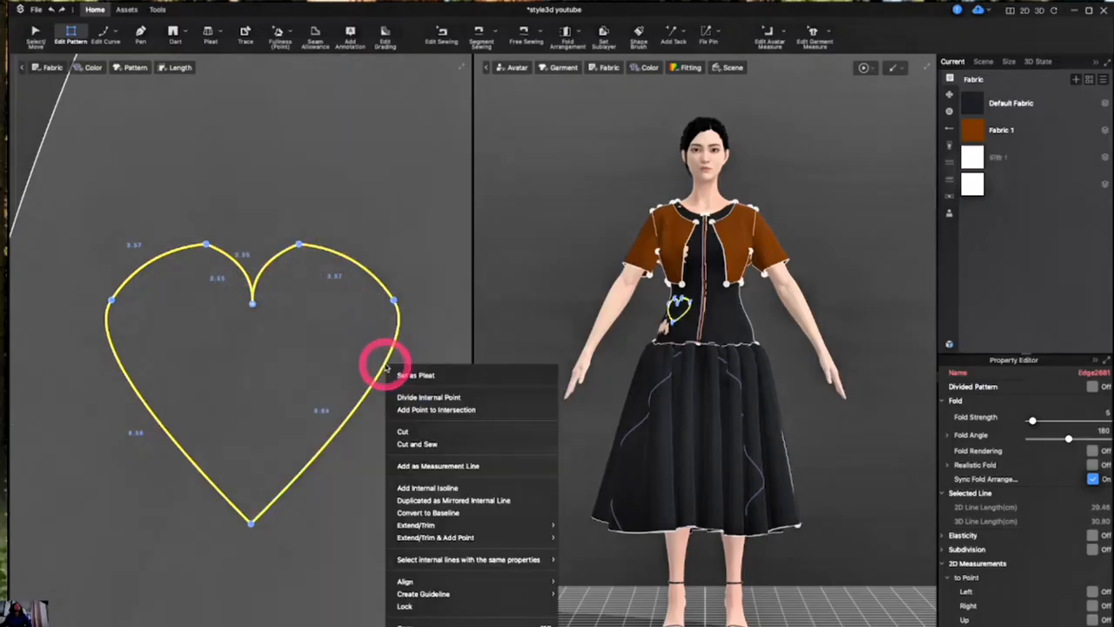
left_click(440, 433)
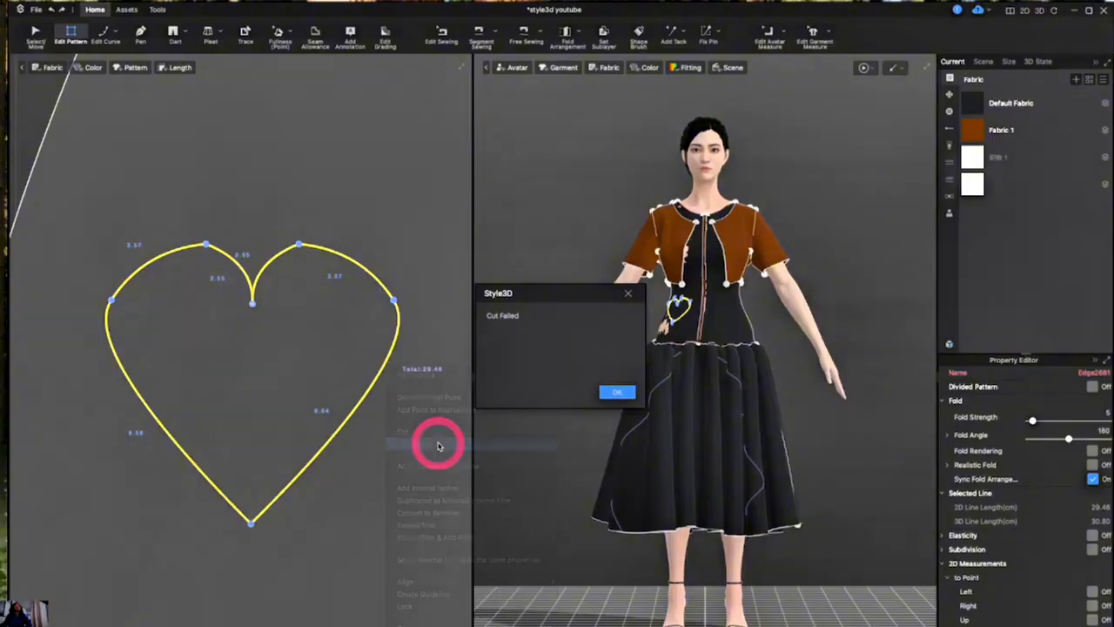
left_click(617, 391)
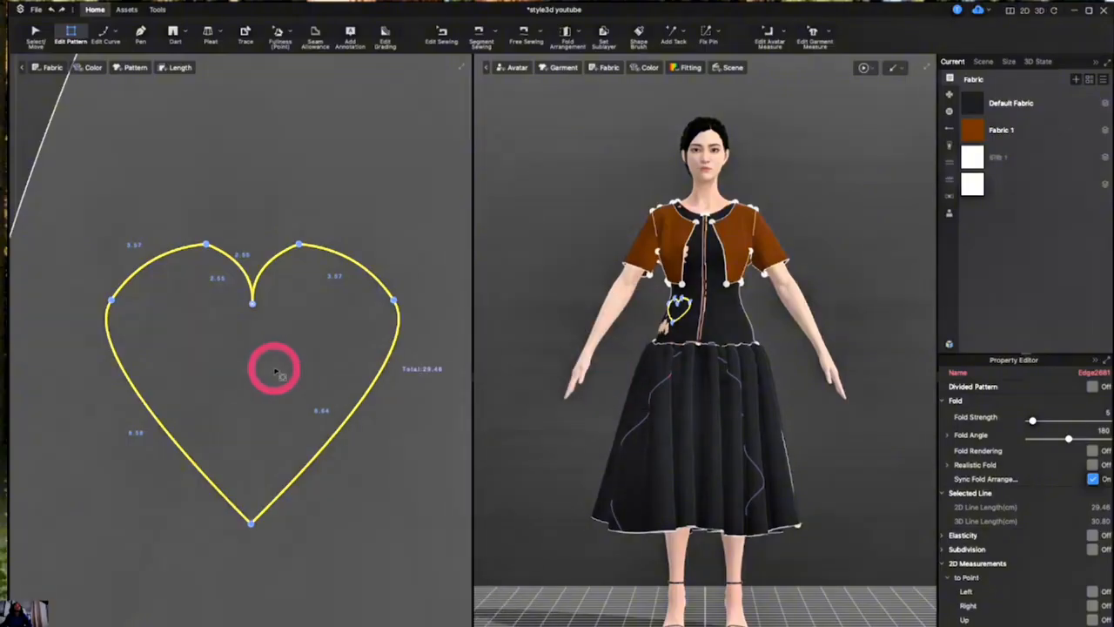
- Examine the heart's bottom tip closely to check that both halves are joined there
left_click(291, 522)
left_click_drag(279, 540, 210, 491)
scroll(243, 548, "up", 2)
left_click(243, 548)
scroll(243, 548, "up", 3)
scroll(244, 550, "down", 4)
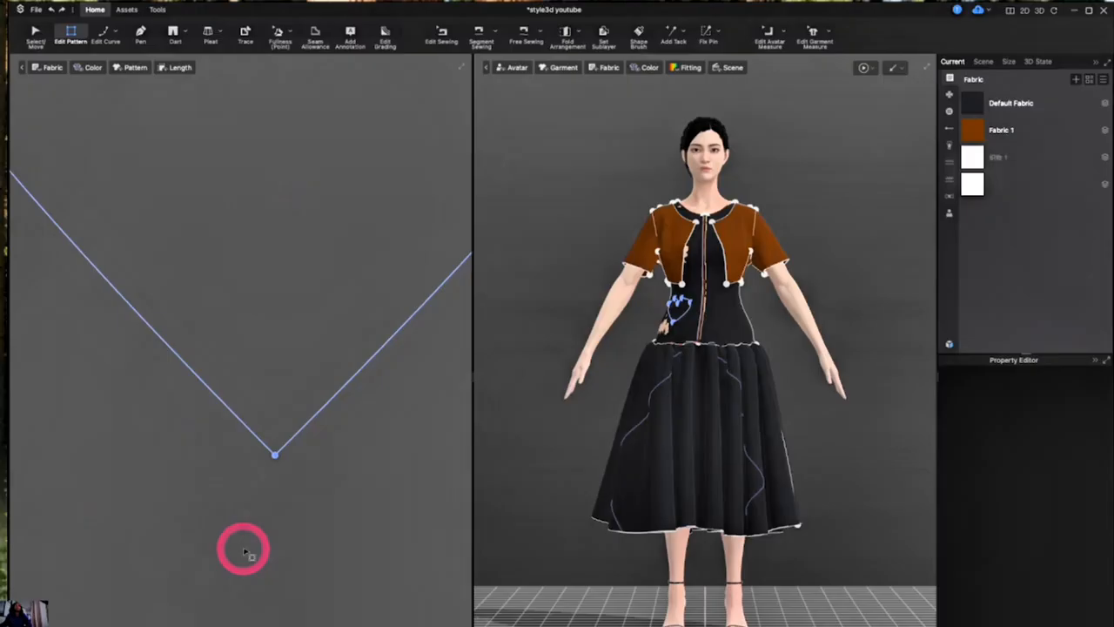
scroll(248, 553, "down", 4)
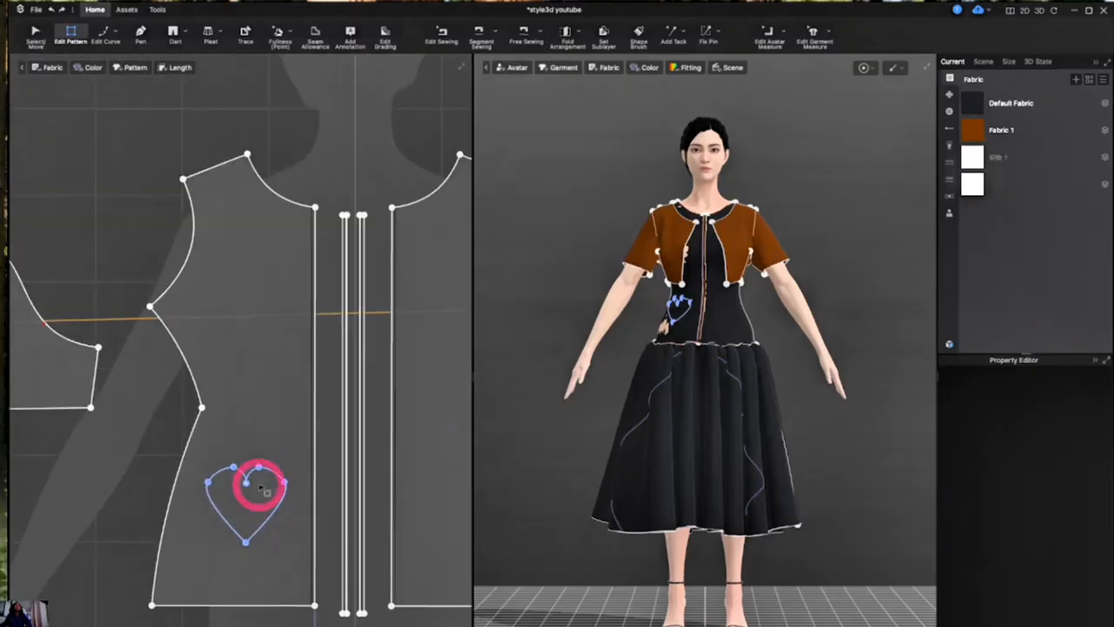
- Pull the left half's end point slightly away from the overlapping right end point at the heart's top notch
left_click(246, 483)
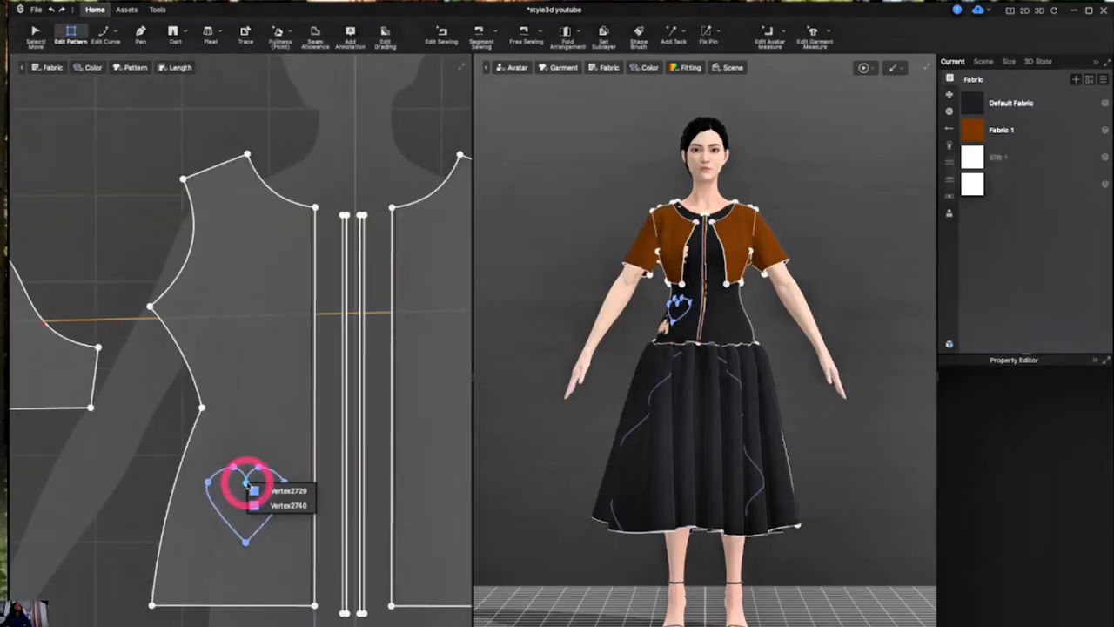
left_click(264, 490)
left_click(261, 492)
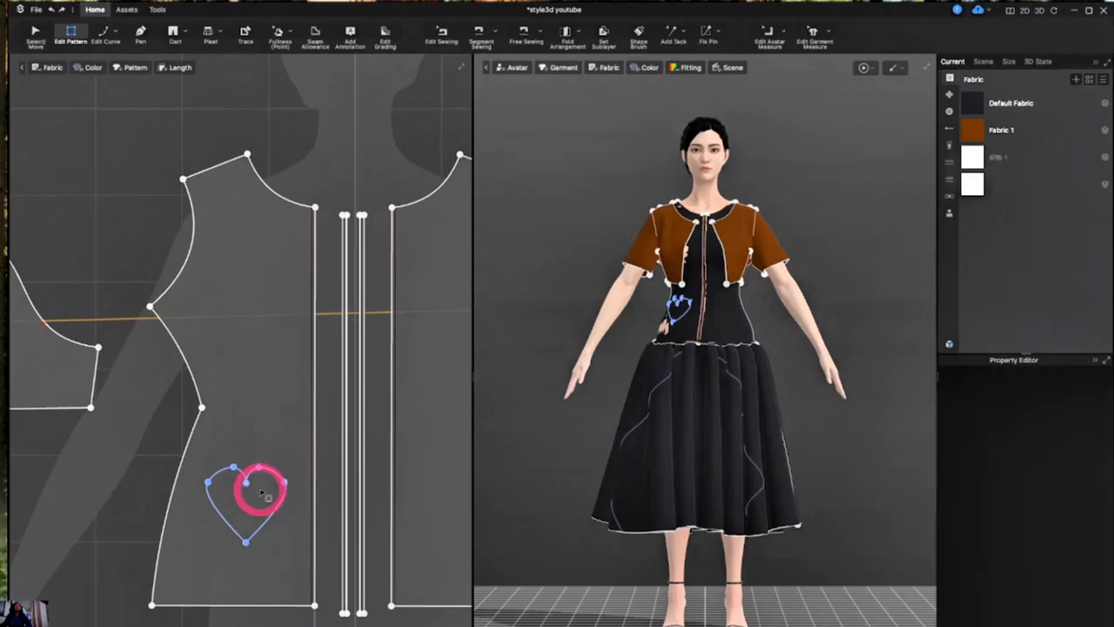
scroll(261, 492, "up", 5)
scroll(198, 470, "up", 2)
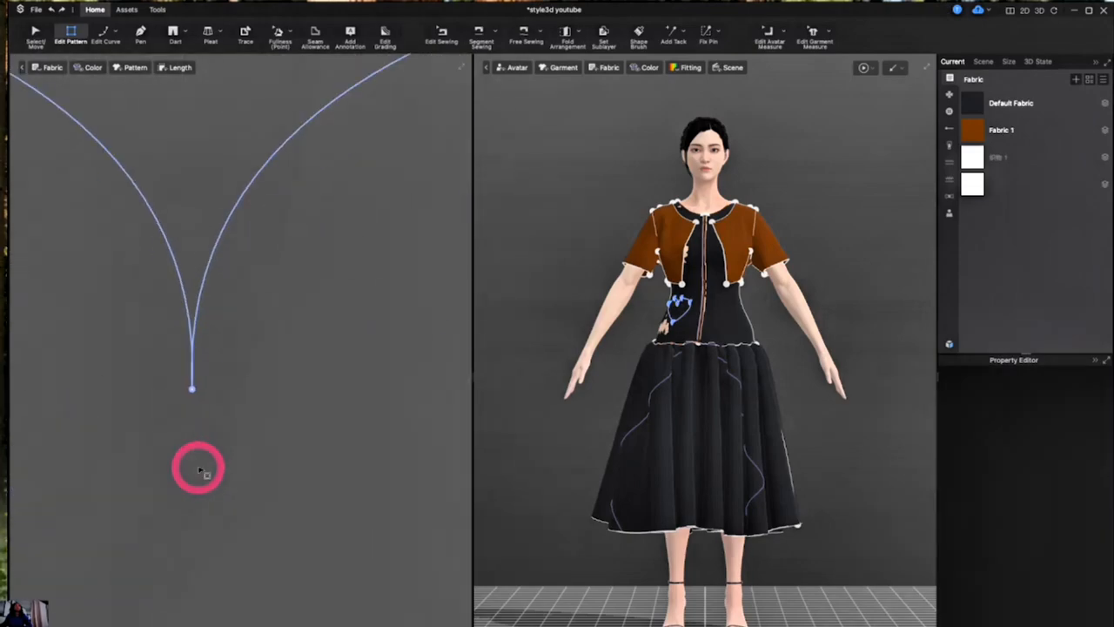
scroll(201, 472, "up", 3)
scroll(201, 471, "down", 2)
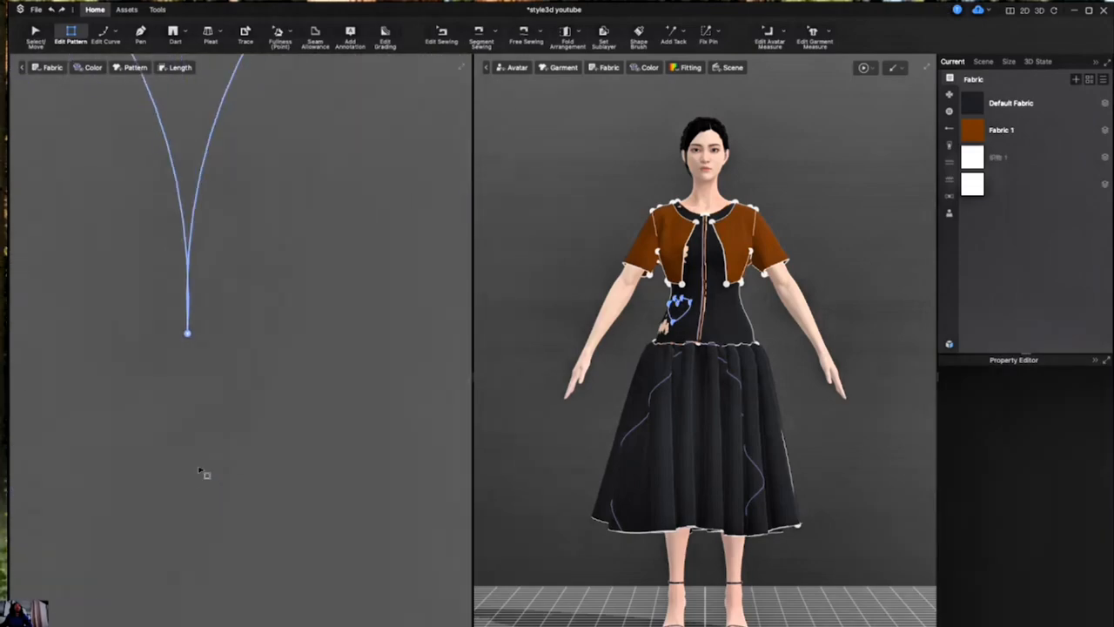
left_click(187, 333)
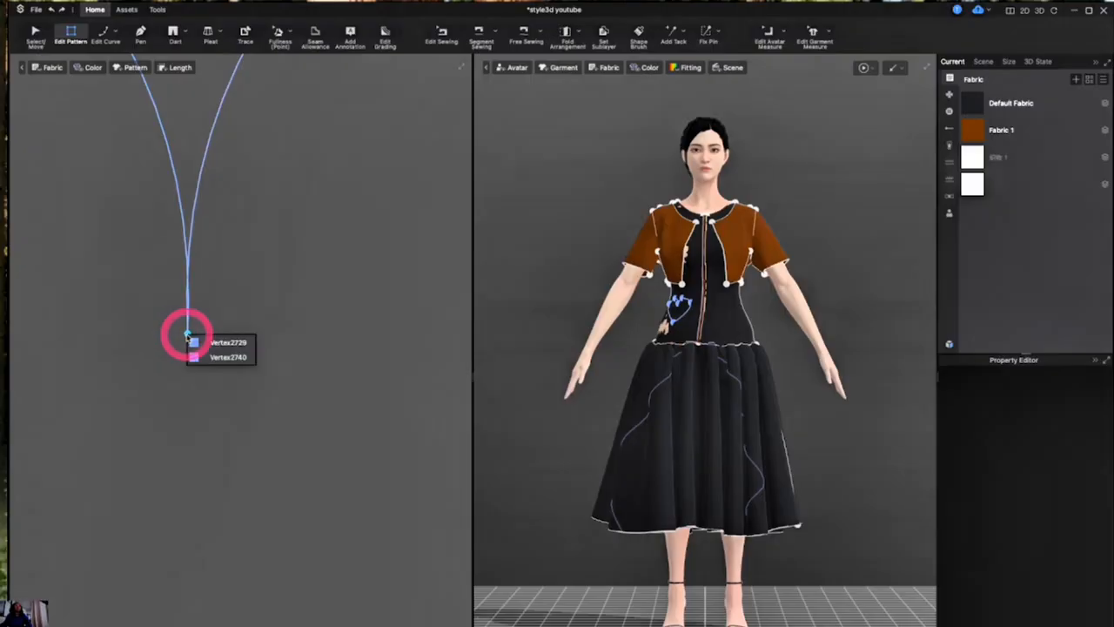
left_click(208, 338)
left_click(187, 333)
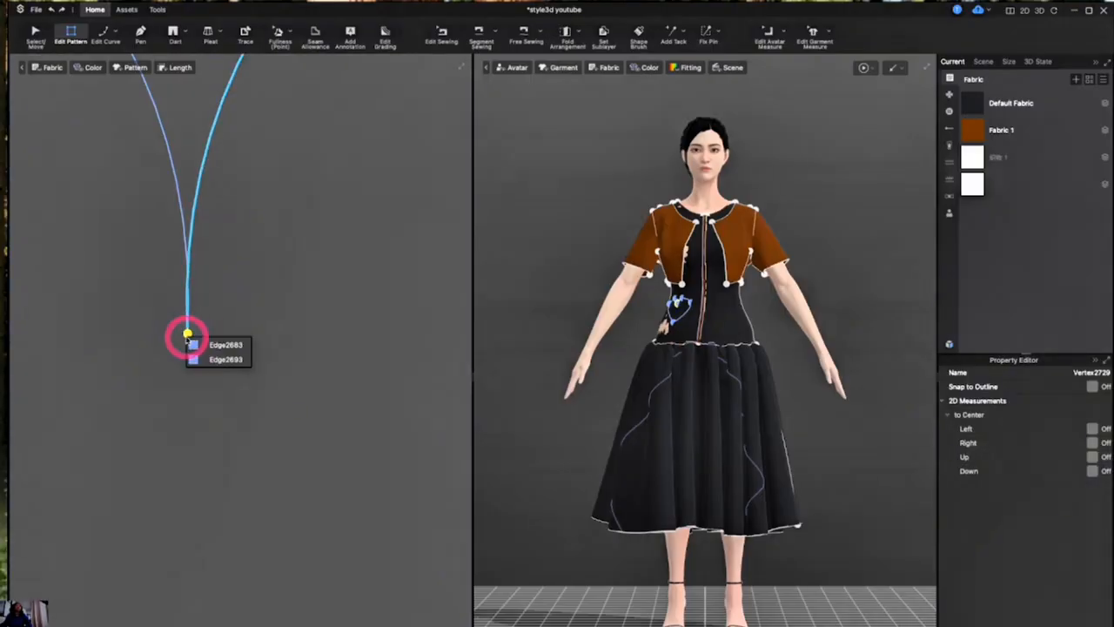
left_click(207, 343)
mouse_move(187, 333)
left_mouse_down()
mouse_move(174, 328)
mouse_move(186, 323)
left_mouse_up()
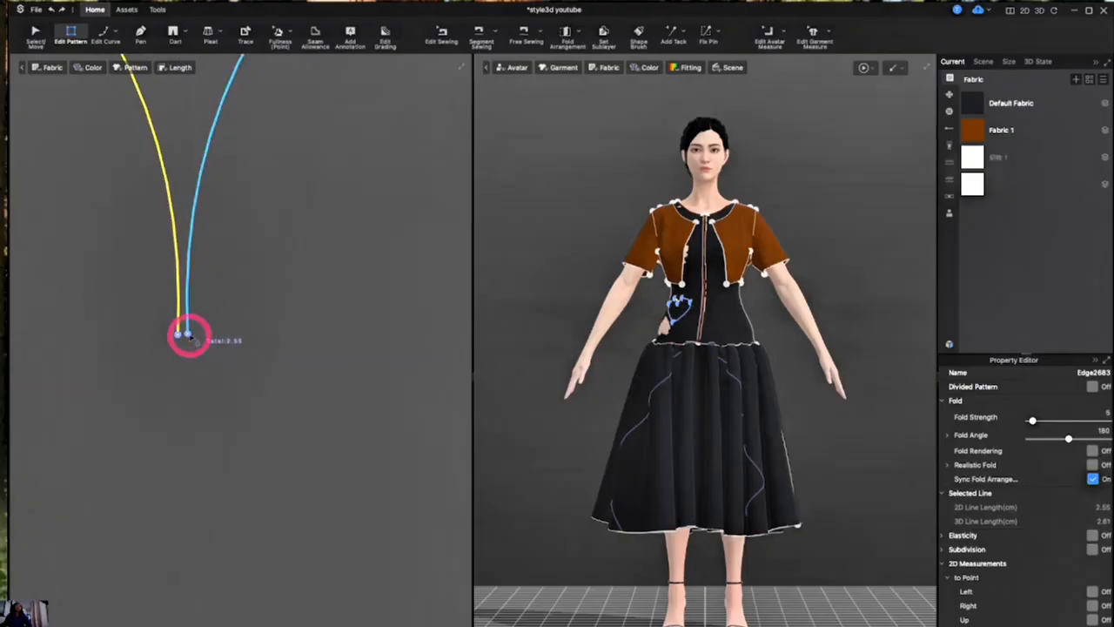
- Merge the two separate end points at the heart's top notch into one point
left_click(187, 331)
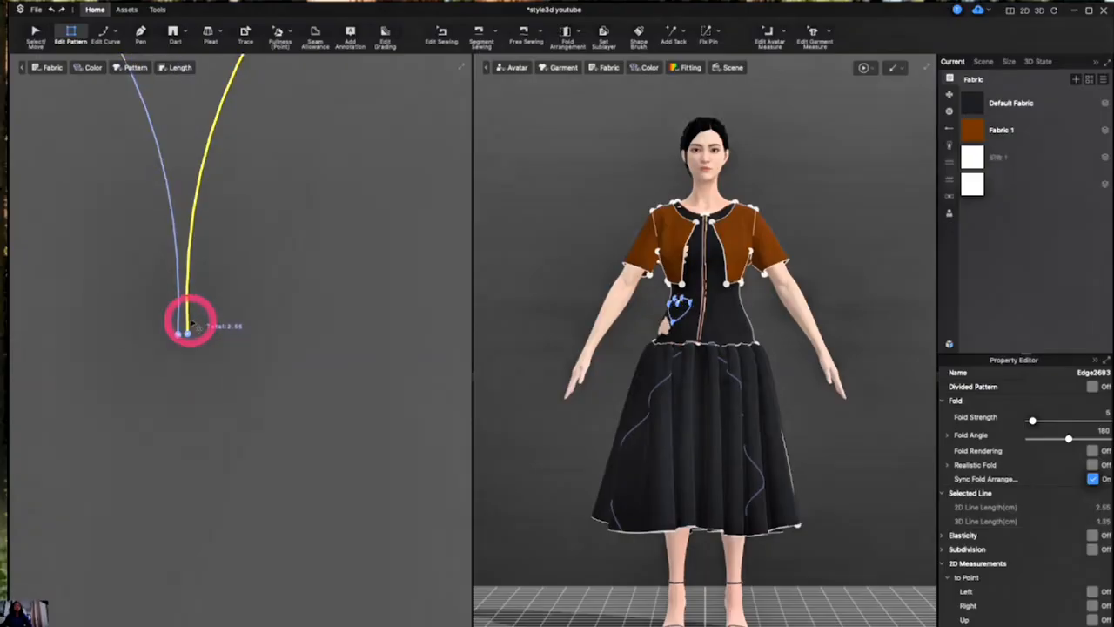
left_click(187, 332)
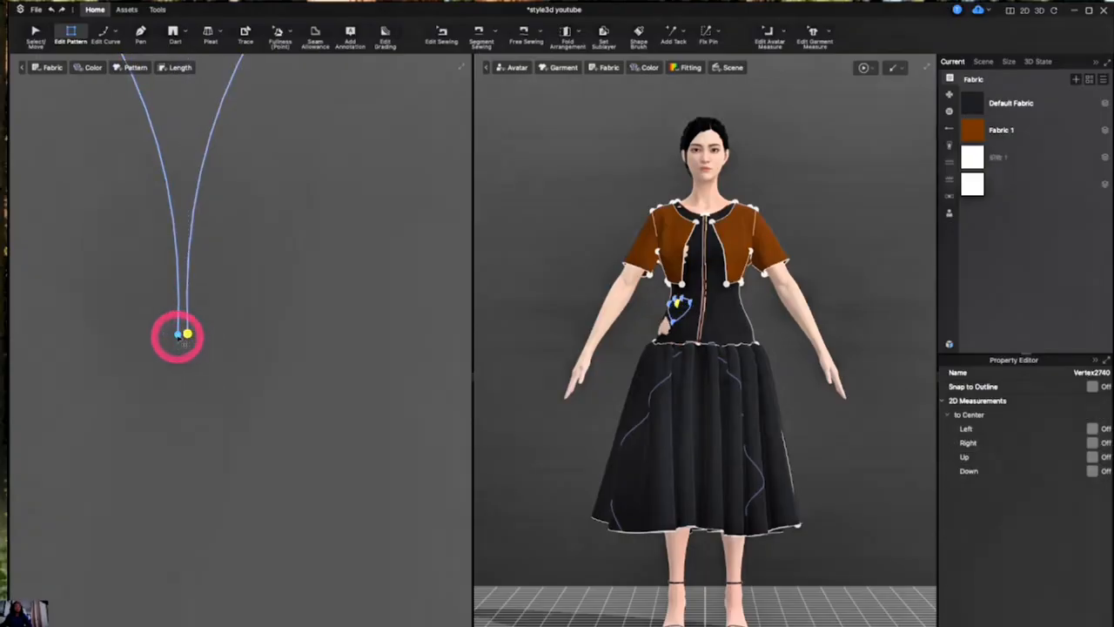
right_click(182, 340)
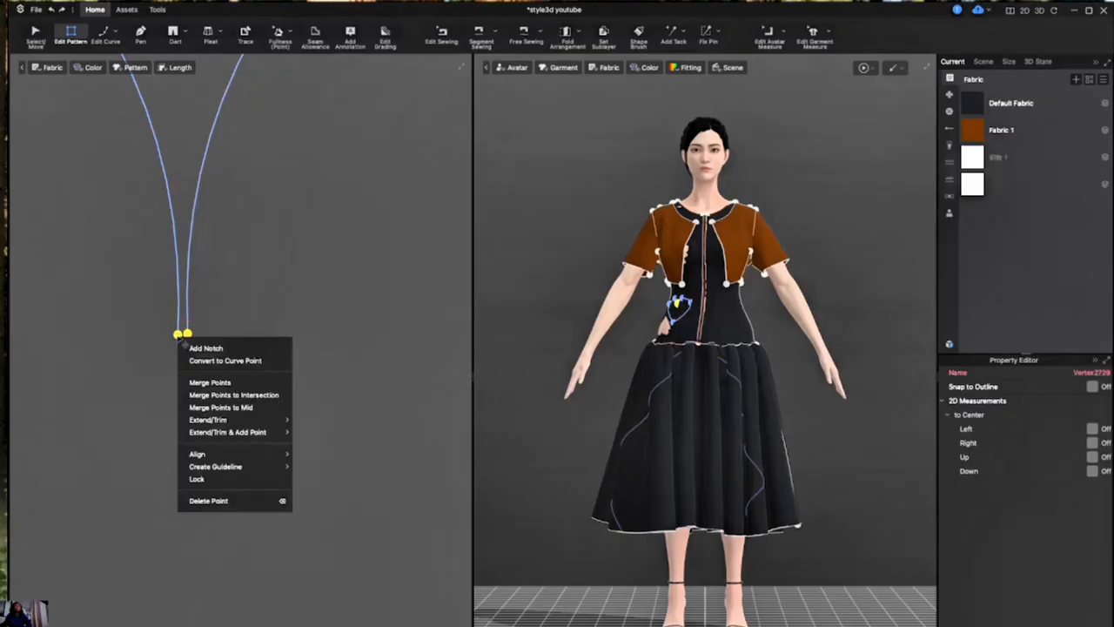
left_click(212, 381)
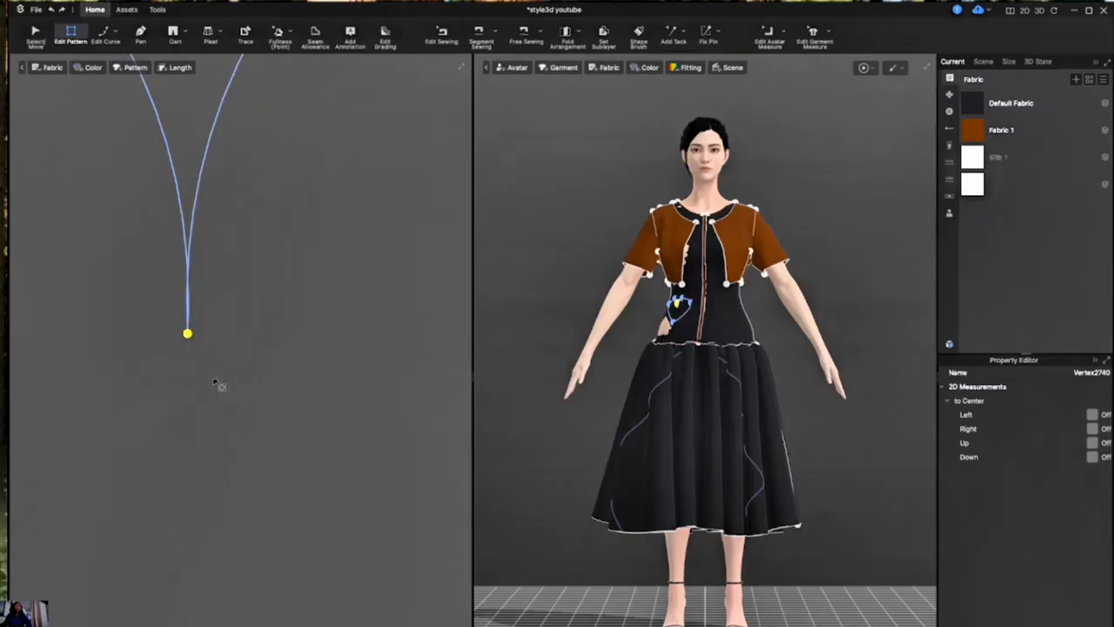
scroll(194, 298, "down", 5)
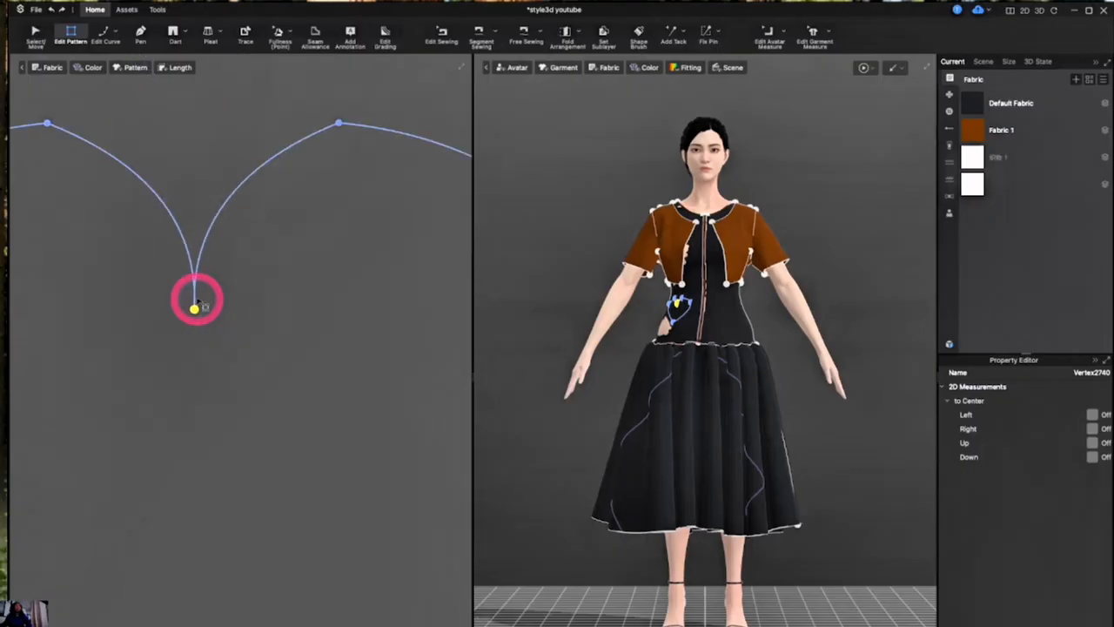
left_click(51, 129)
left_click(47, 124)
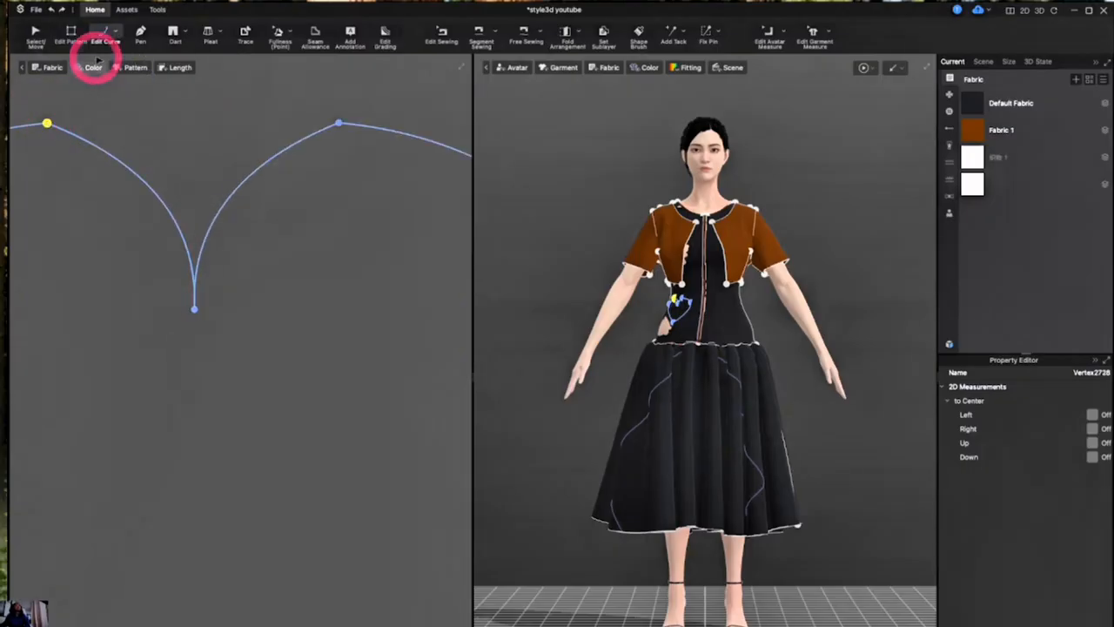
left_click(114, 33)
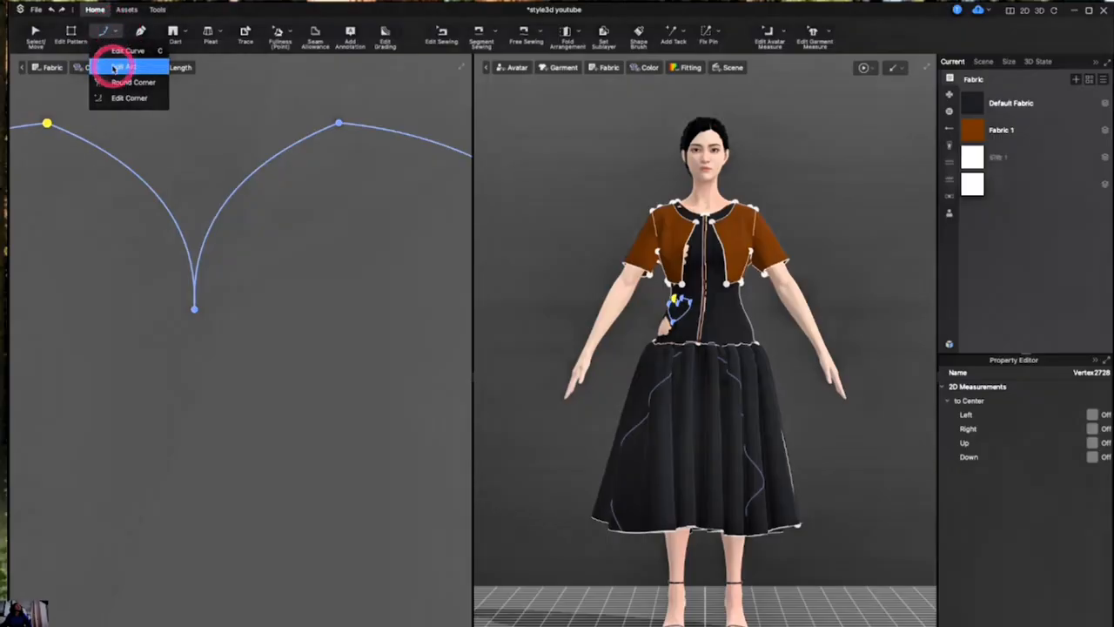
left_click(122, 66)
left_click(69, 128)
left_click(48, 124)
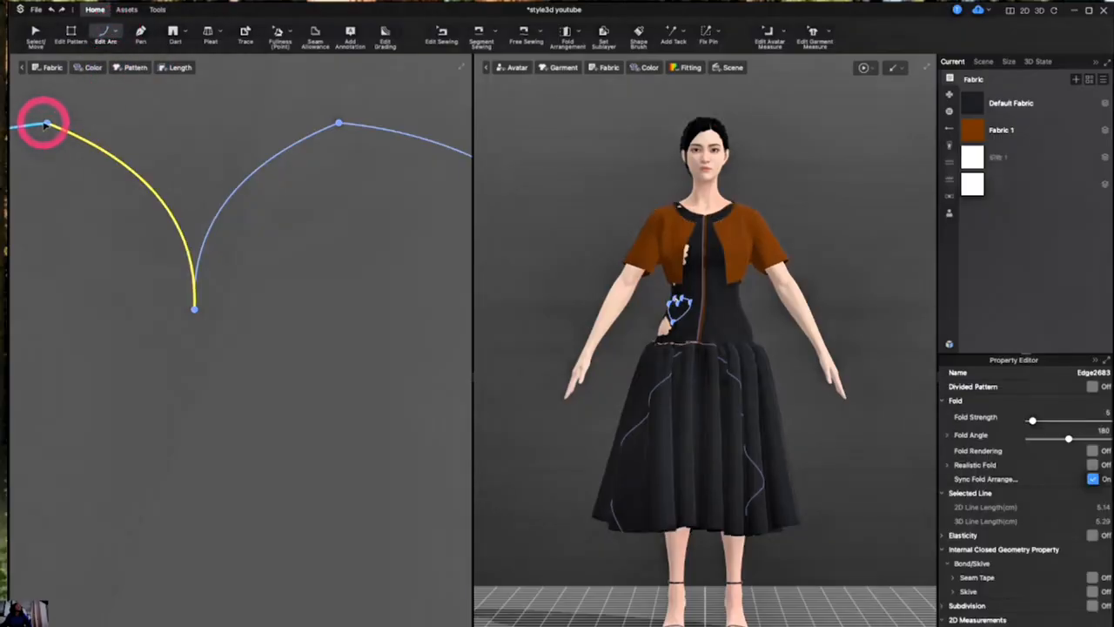
left_click(47, 124)
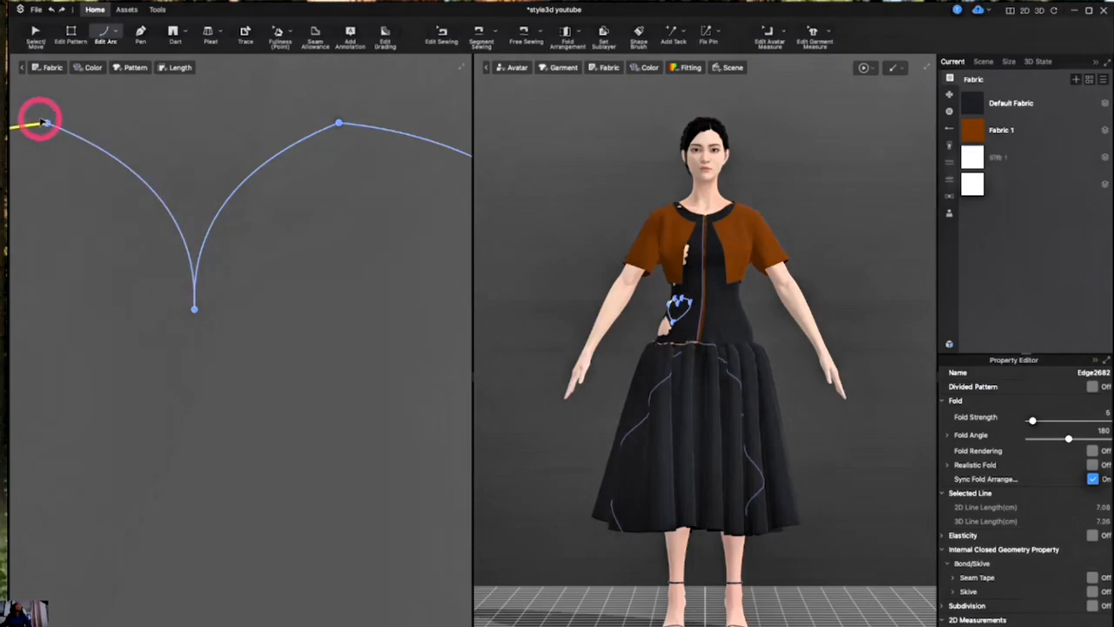
- Move the peak points of the heart's left and right lobes slightly outward with Edit Curve
left_click(116, 33)
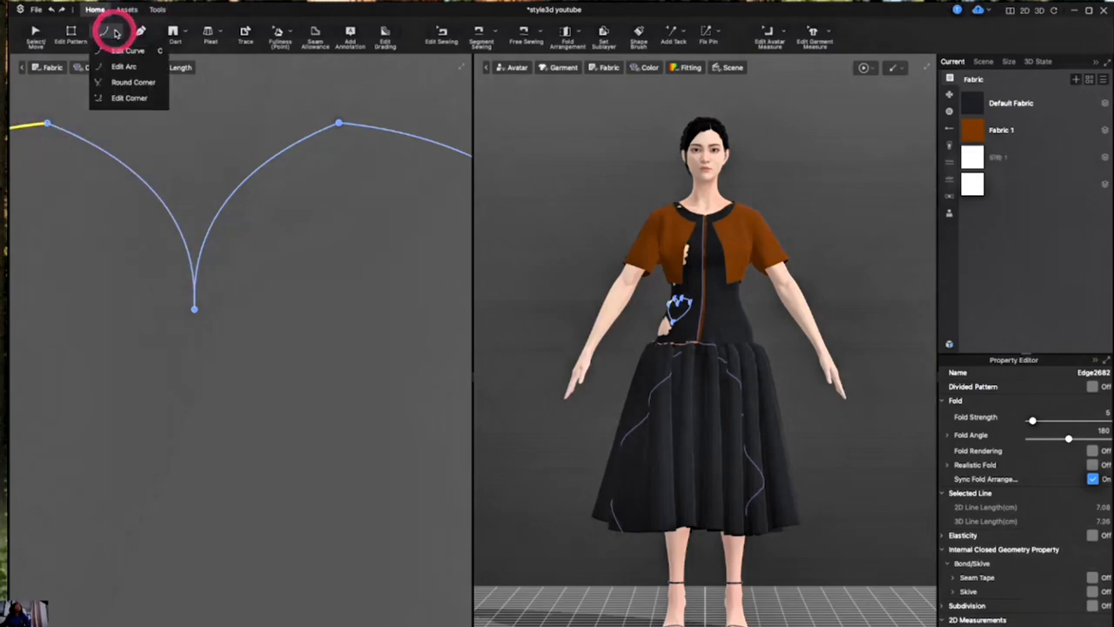
left_click(123, 51)
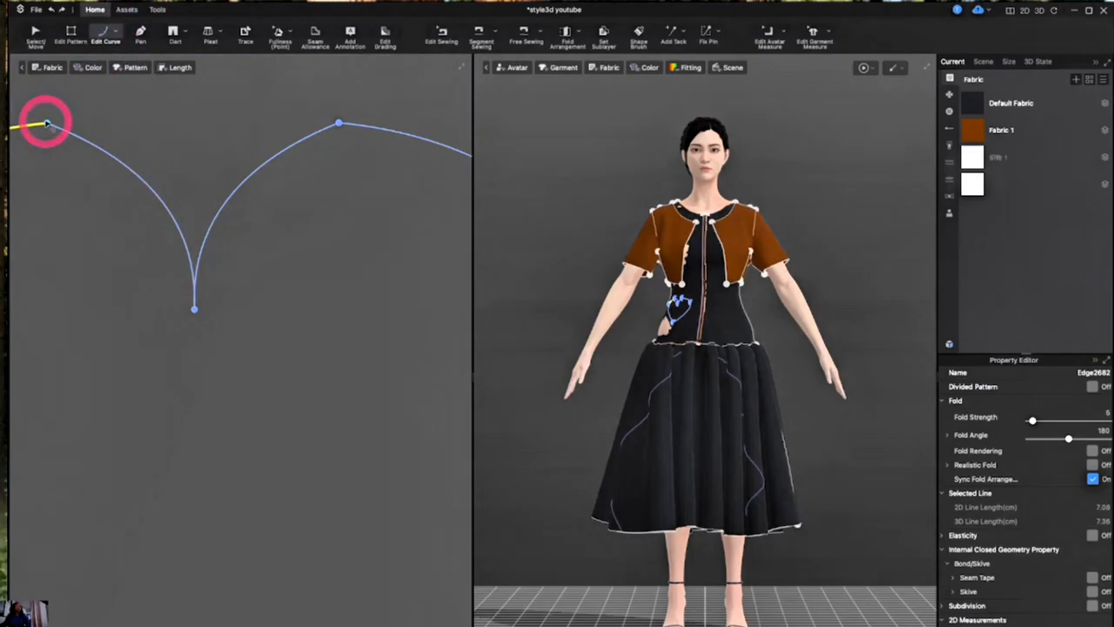
mouse_move(47, 123)
left_mouse_down()
mouse_move(22, 114)
mouse_move(32, 120)
left_mouse_up()
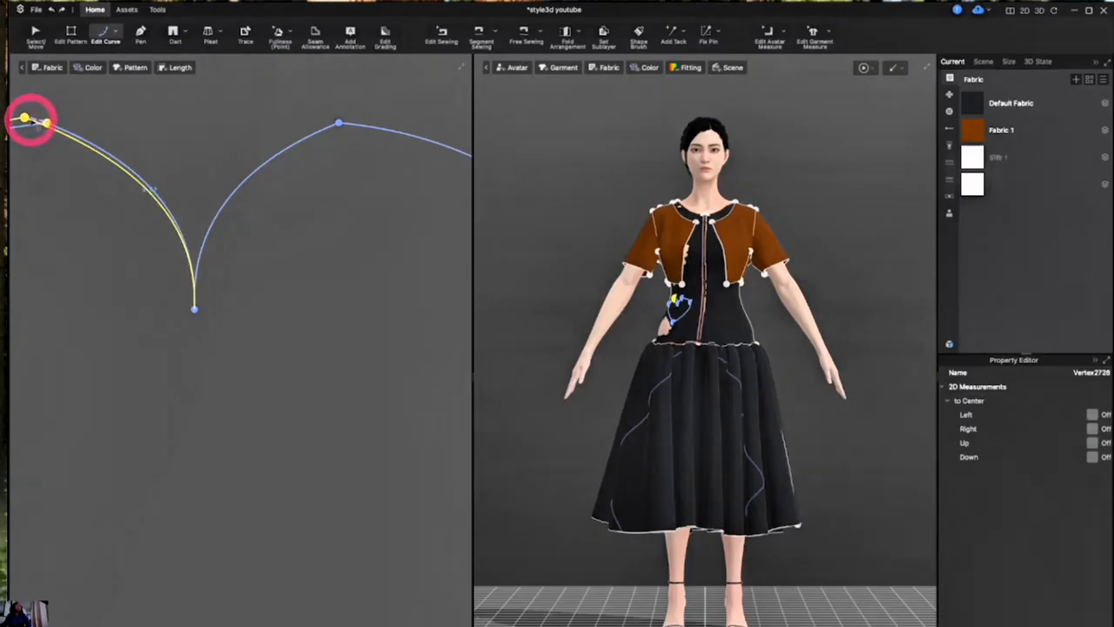
scroll(132, 195, "down", 2)
scroll(136, 203, "up", 4)
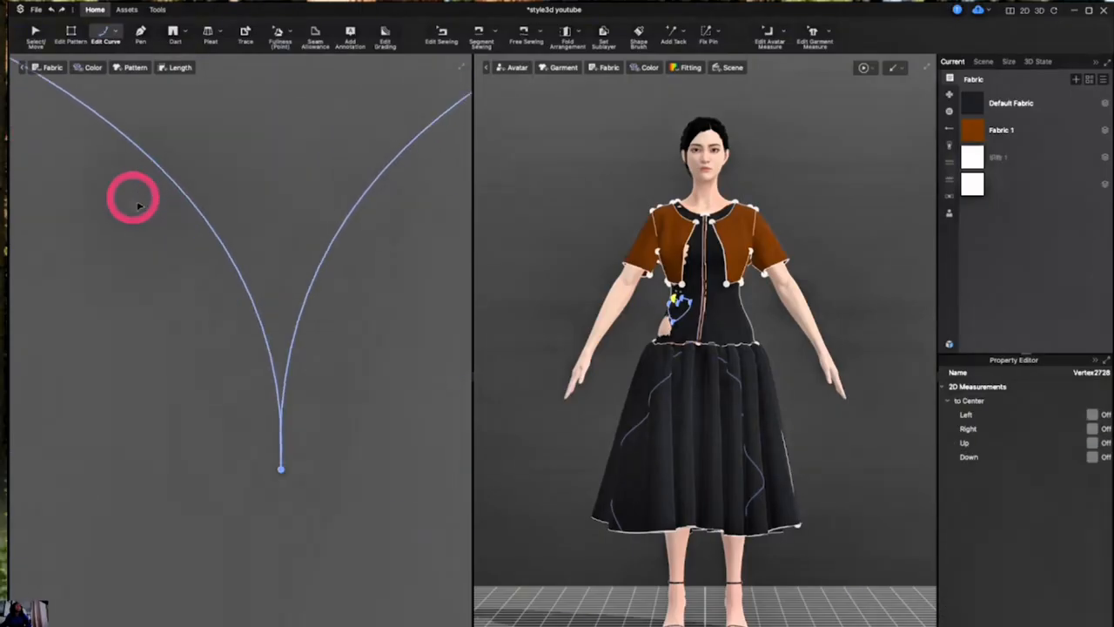
scroll(137, 206, "down", 2)
left_click(422, 91)
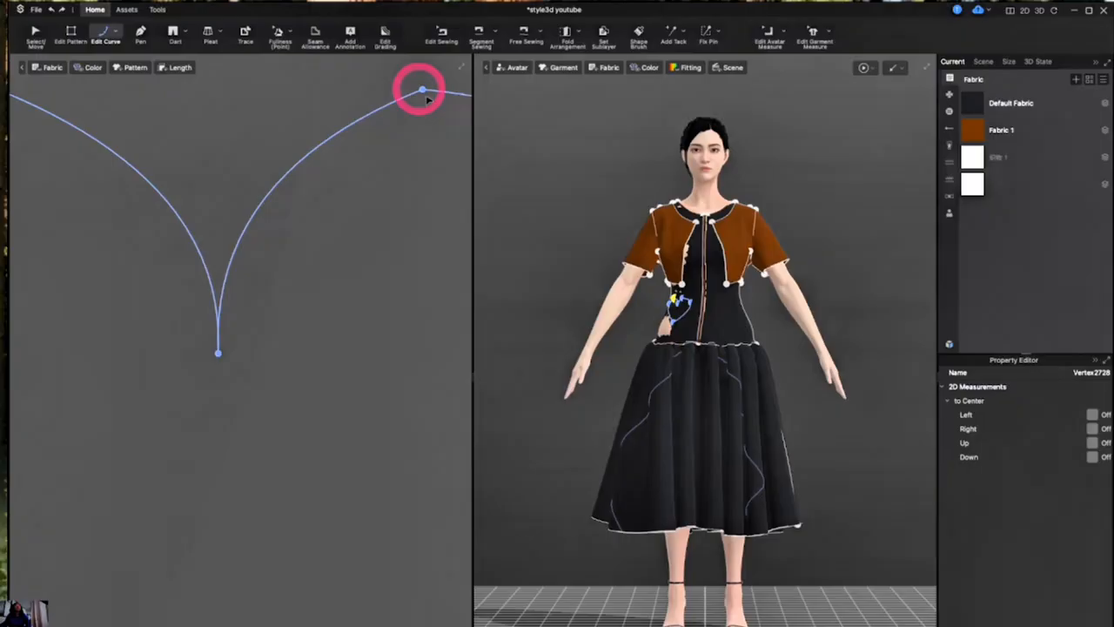
left_click_drag(422, 91, 442, 93)
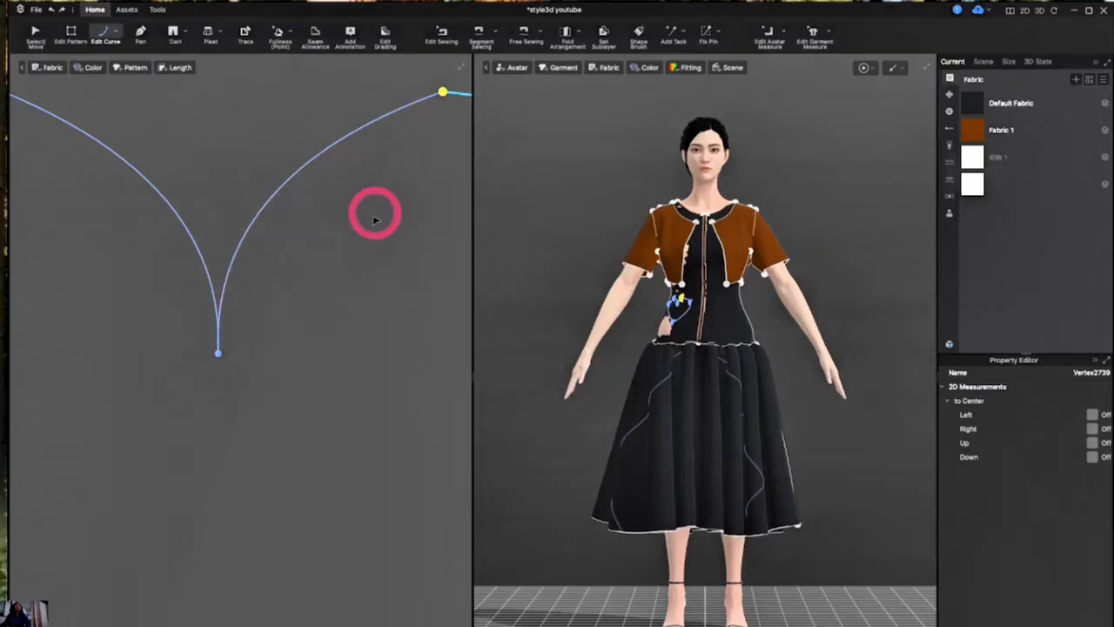
- Tilt the curve handle of the left lobe's inner edge at the heart's top notch slightly to the left
left_click(219, 353)
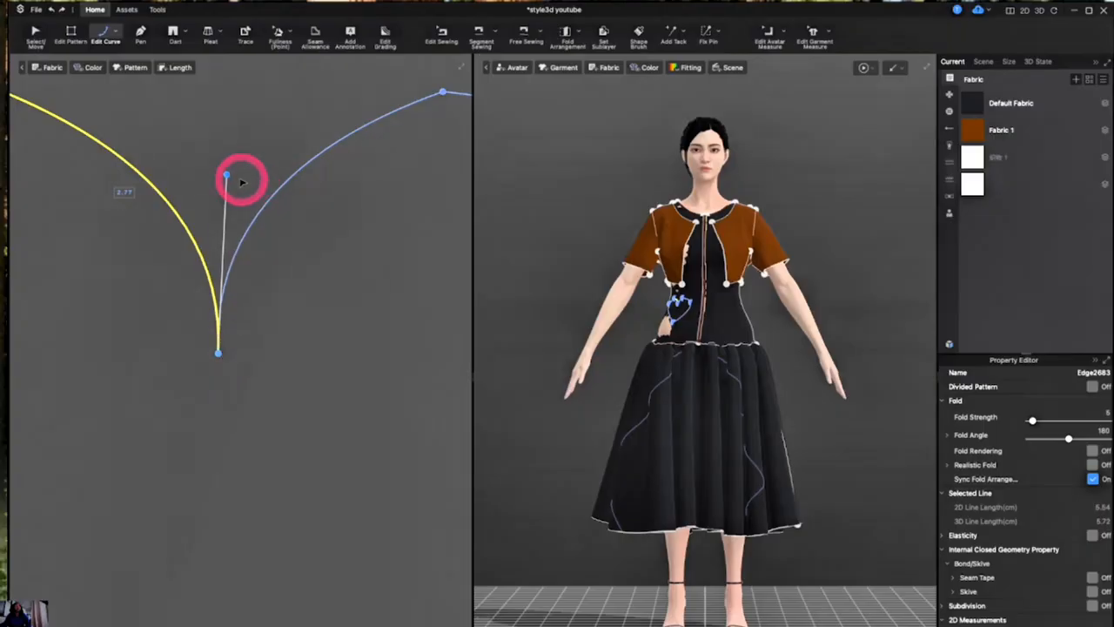
left_click_drag(226, 175, 212, 171)
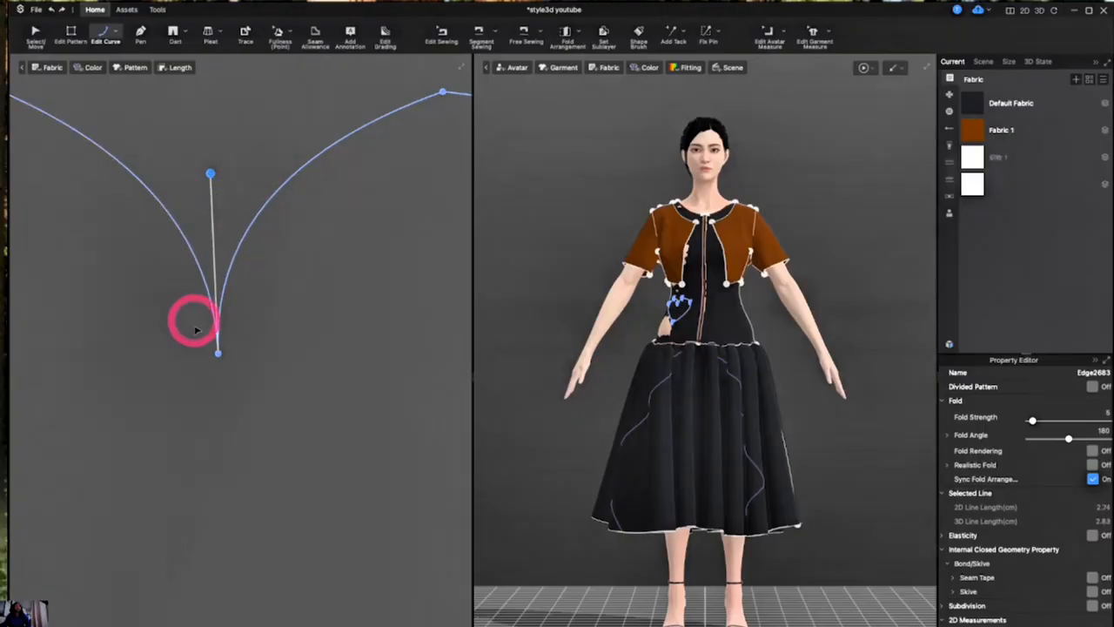
scroll(253, 352, "up", 2)
scroll(251, 352, "up", 2)
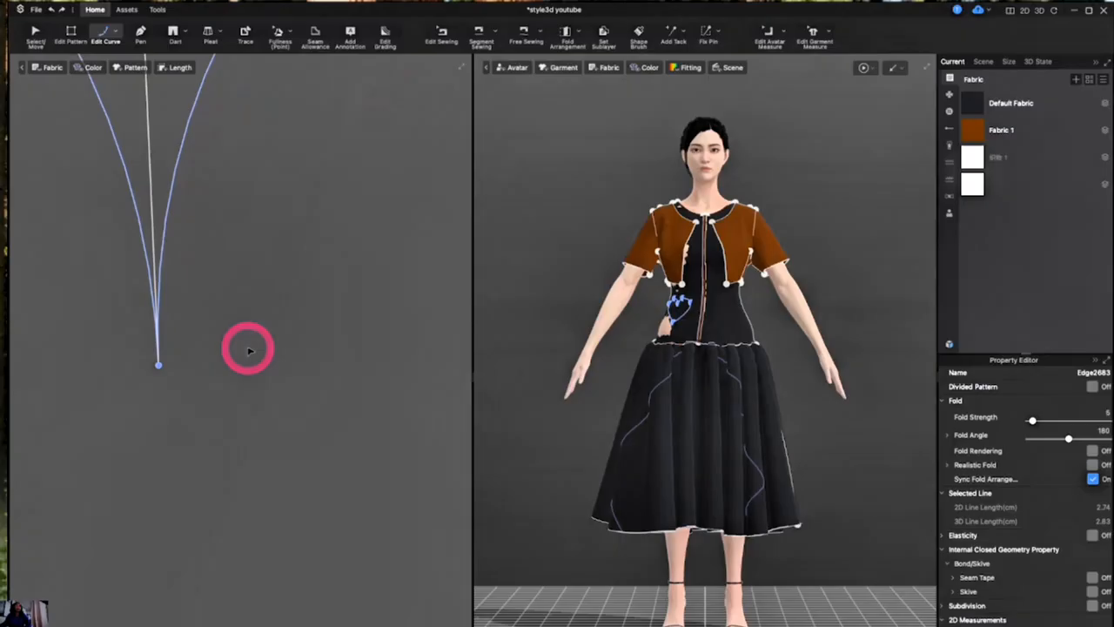
- Select the whole heart, including all its points and edges, and apply Cut and Sew to it
scroll(250, 351, "down", 4)
left_click(131, 250)
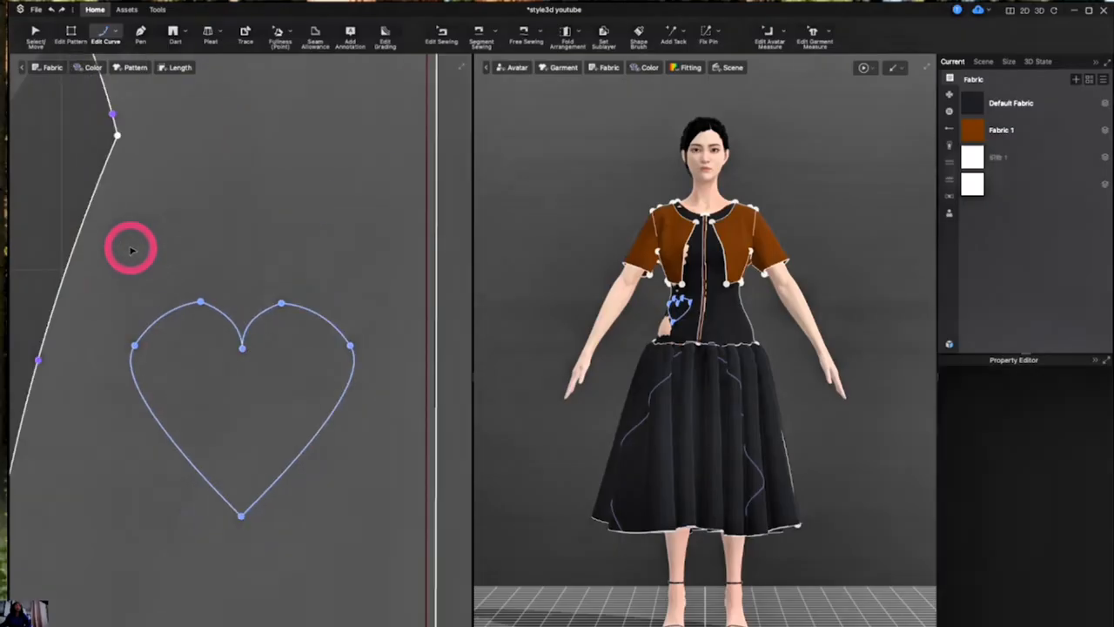
key("z")
left_click_drag(130, 248, 403, 564)
right_click(307, 444)
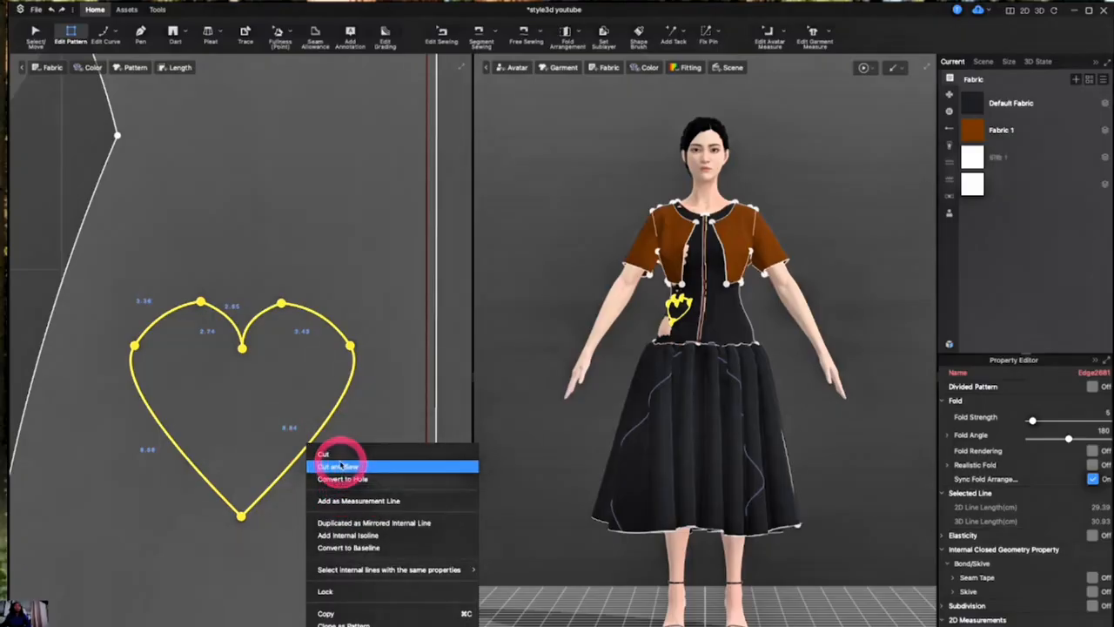
left_click(336, 470)
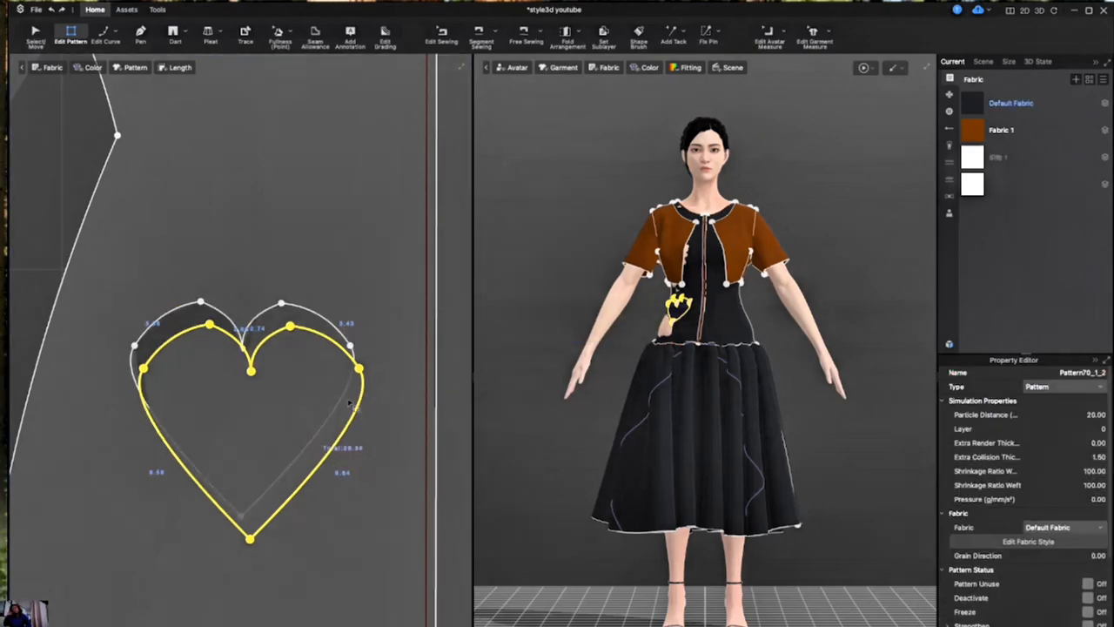
- Shift the cut heart piece slightly within the bodice, and undo both the shift and the Cut and Sew
left_click(114, 137)
left_click(37, 33)
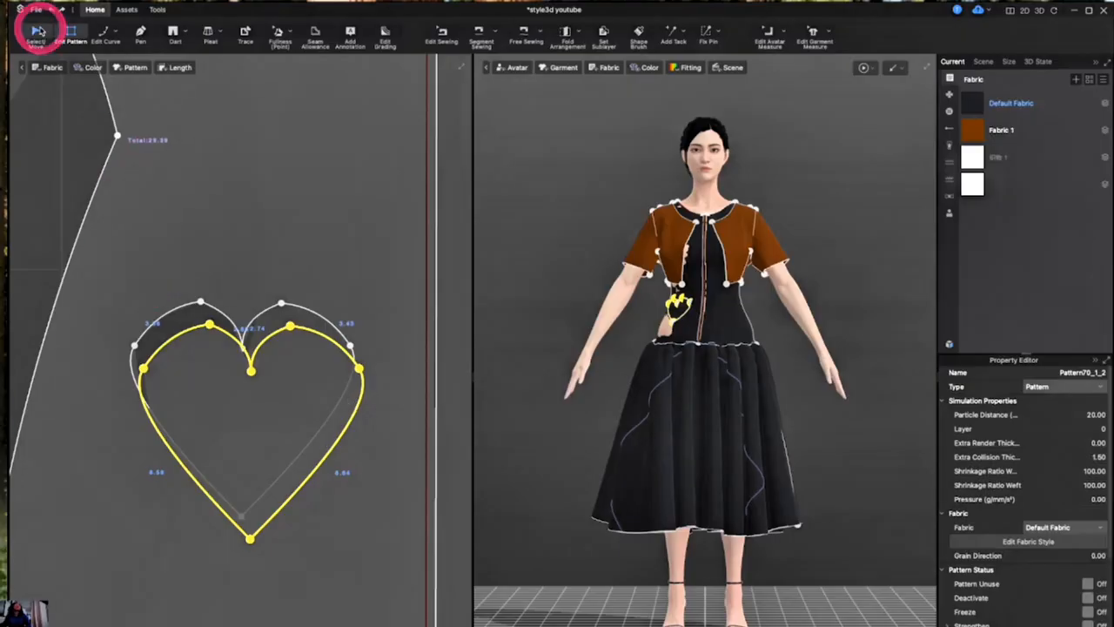
left_click(153, 318)
mouse_move(201, 427)
left_mouse_down()
mouse_move(229, 470)
mouse_move(198, 411)
mouse_move(195, 431)
left_mouse_up()
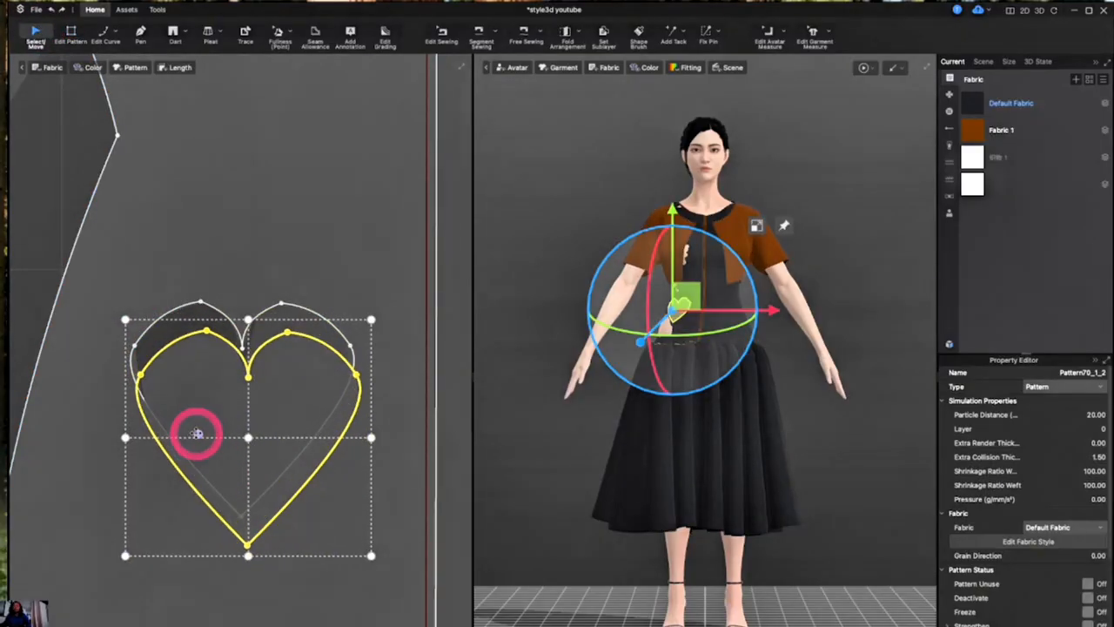
key("ctrl+z")
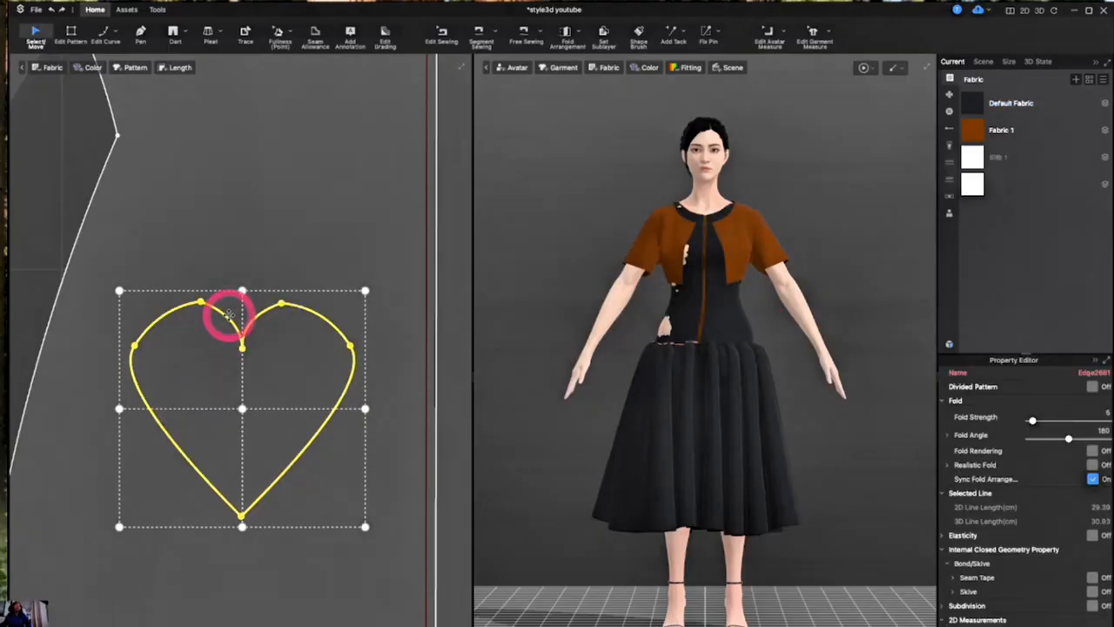
- Convert the heart outline to a hole and view the opening in the 3D bodice from an angle
right_click(228, 315)
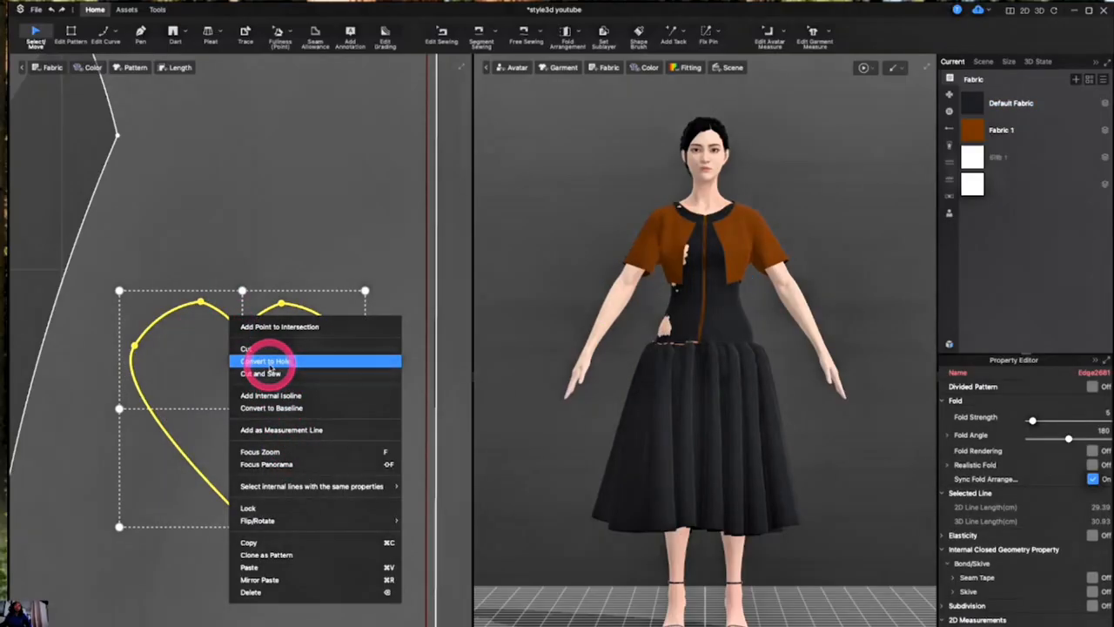
left_click(268, 361)
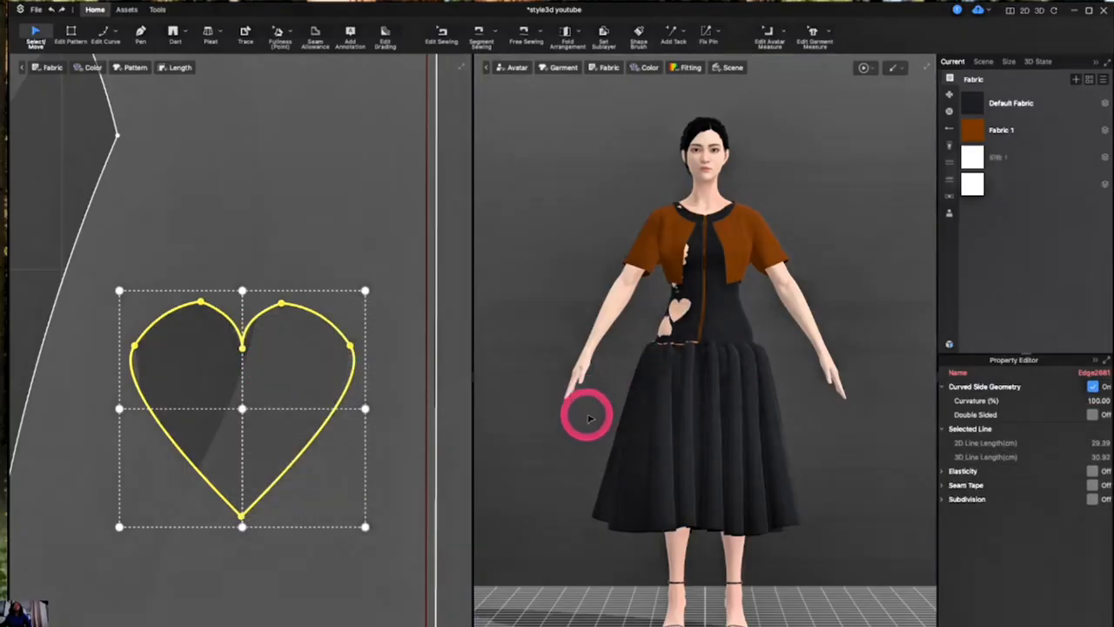
left_click(588, 419)
right_click_drag(586, 415, 633, 428)
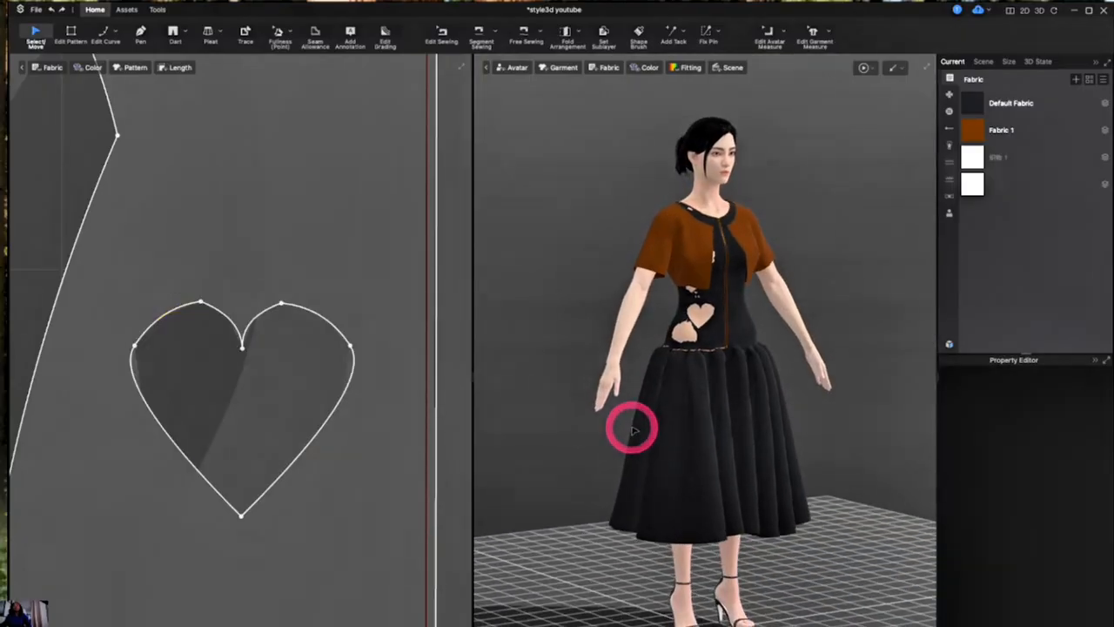
left_click(355, 345)
double_click(357, 346)
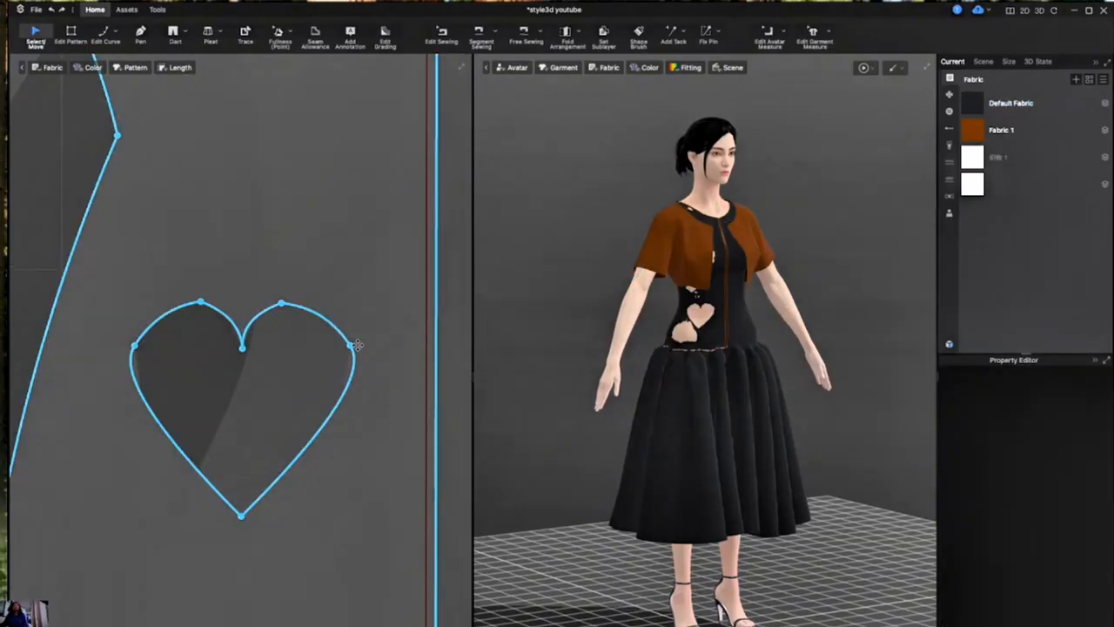
- Shift the heart outline slightly up and to the left on the bodice panel and apply Cut and Sew to it
left_click_drag(144, 356, 164, 322)
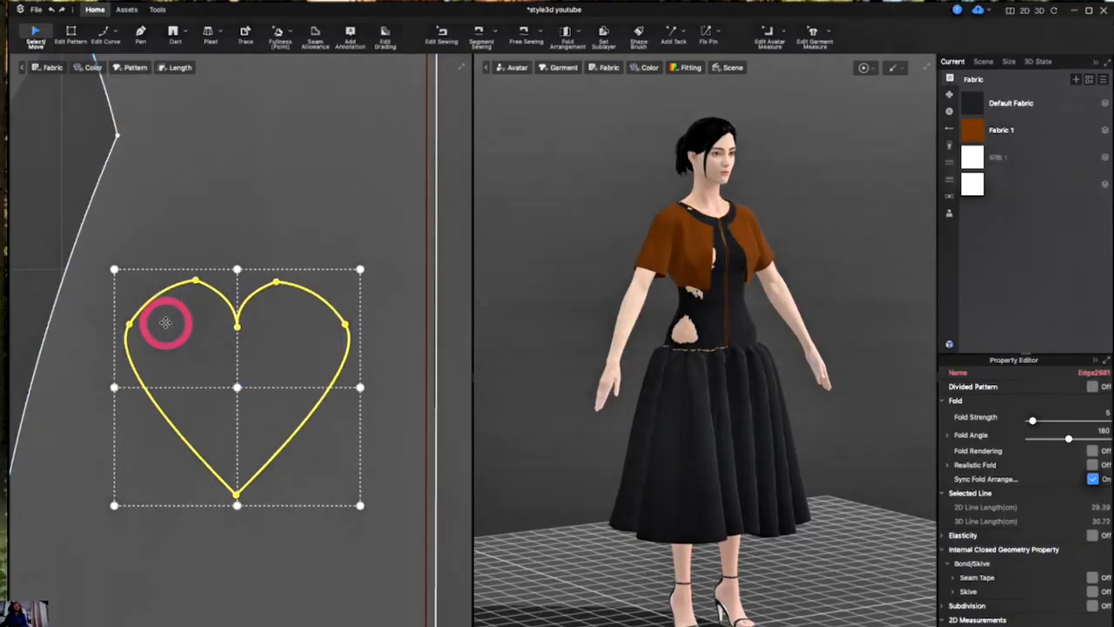
right_click(165, 324)
left_click(202, 382)
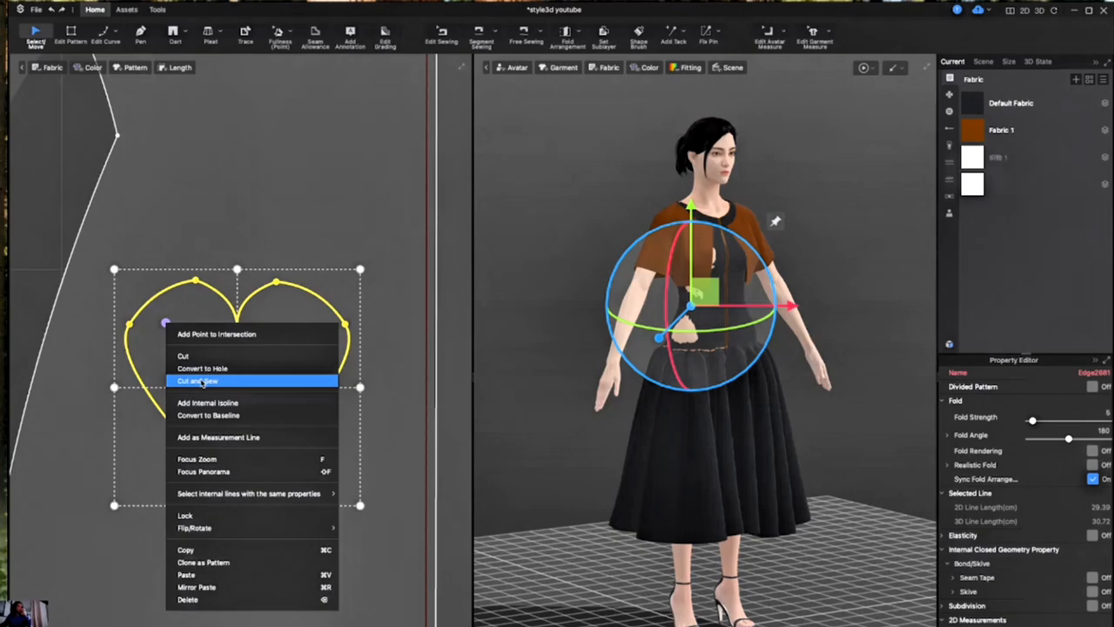
left_click(200, 381)
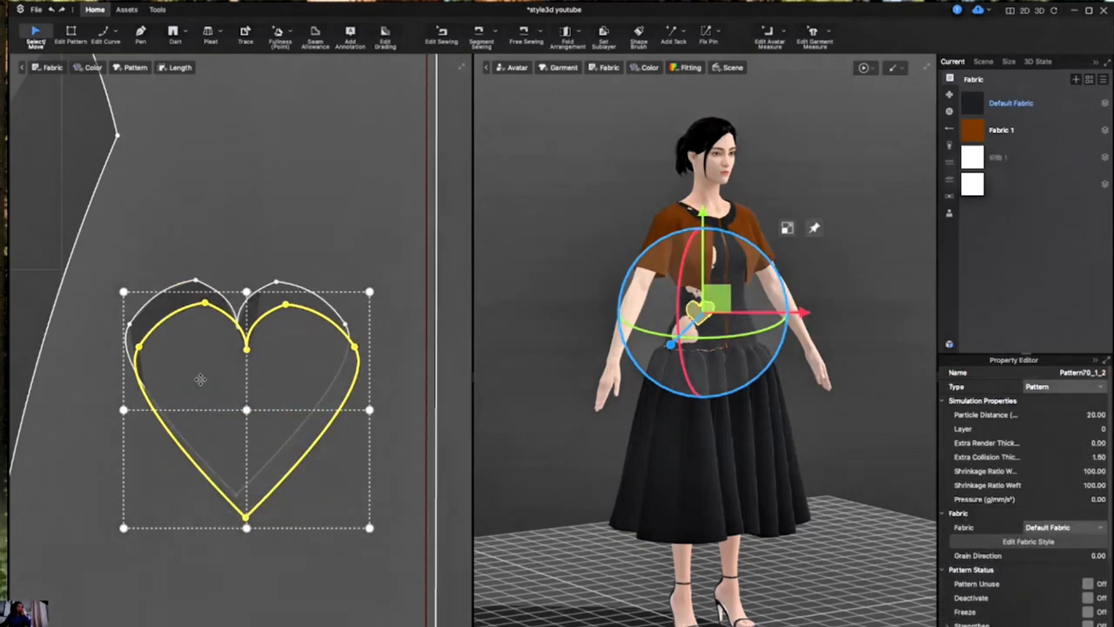
- Assign the white fabric listed directly below Fabric 1 to the cut heart piece
left_click_drag(186, 387, 236, 386)
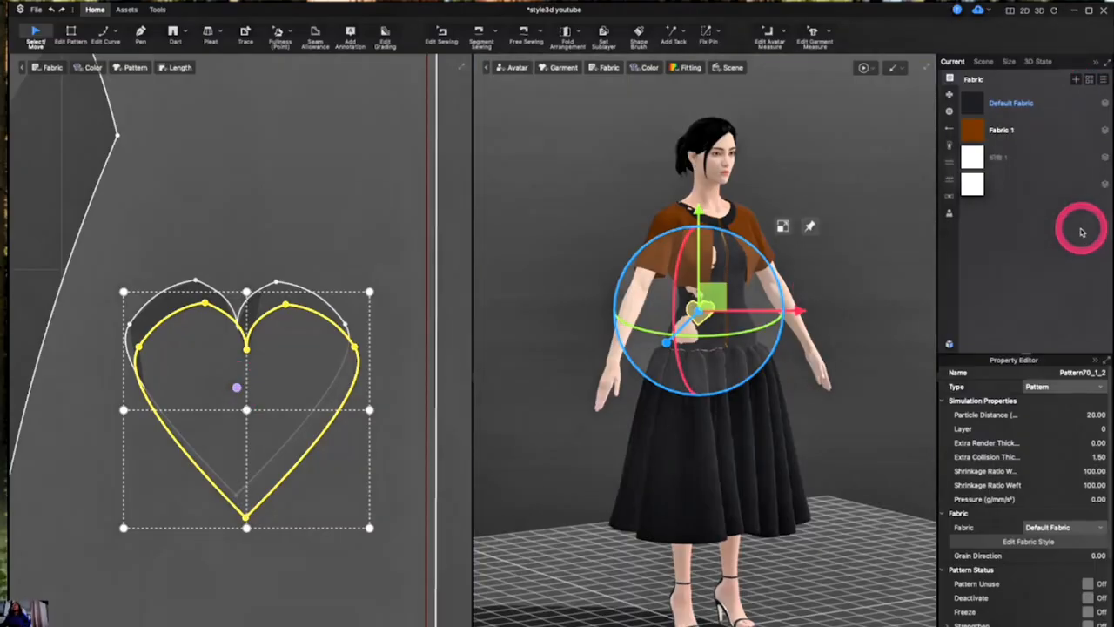
left_click(1069, 526)
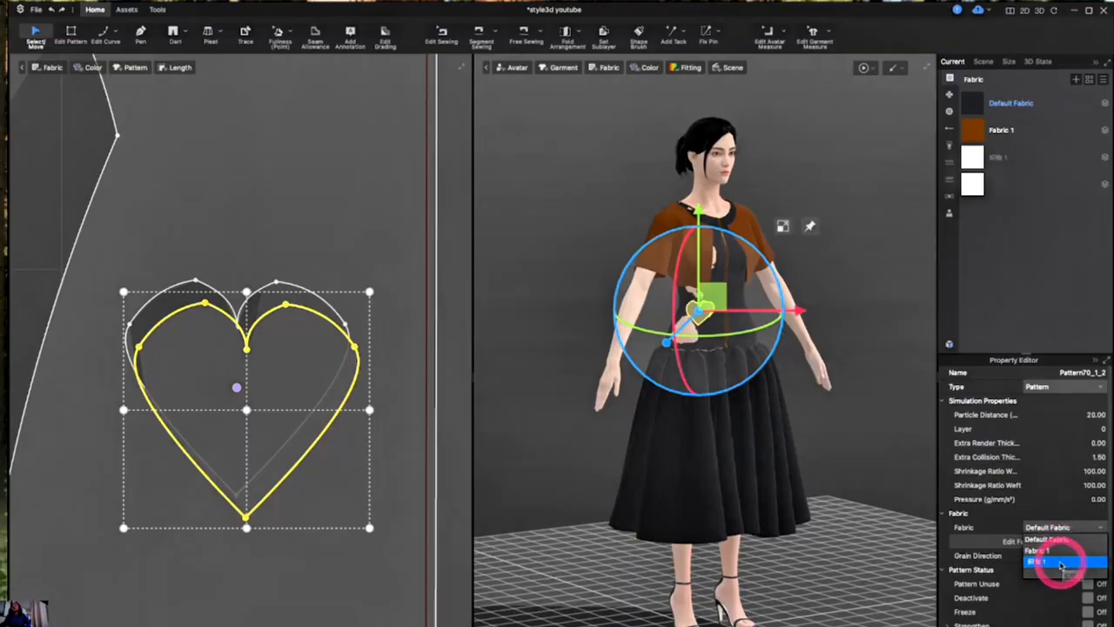
left_click(1058, 561)
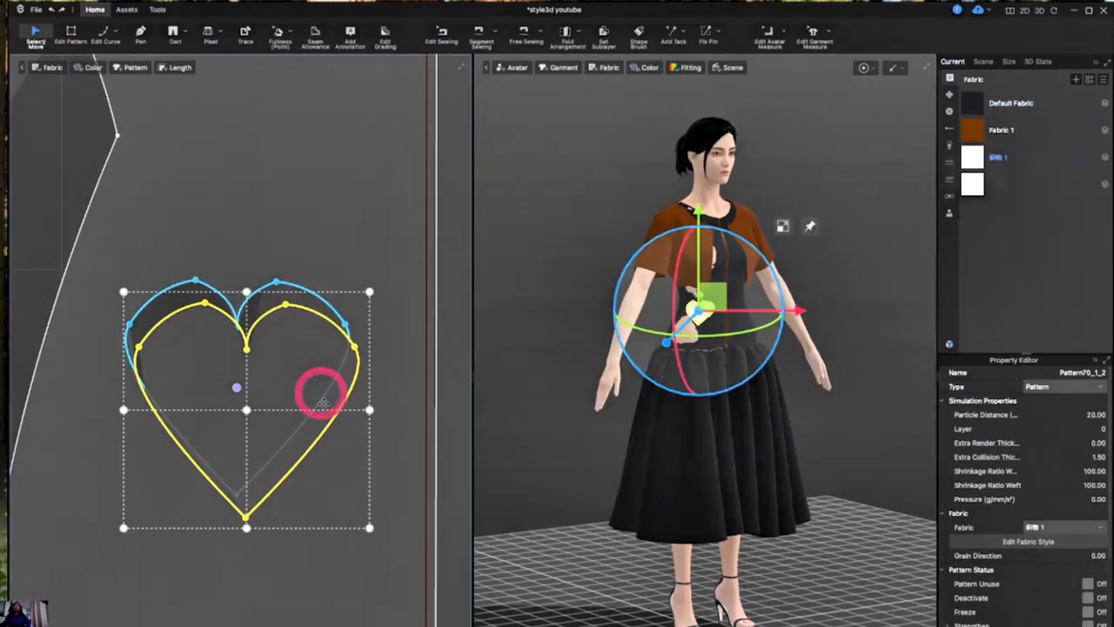
- Clone the white heart piece as a symmetric pattern and place the copy on the opposite front bodice panel
scroll(333, 413, "down", 3)
scroll(331, 412, "down", 5)
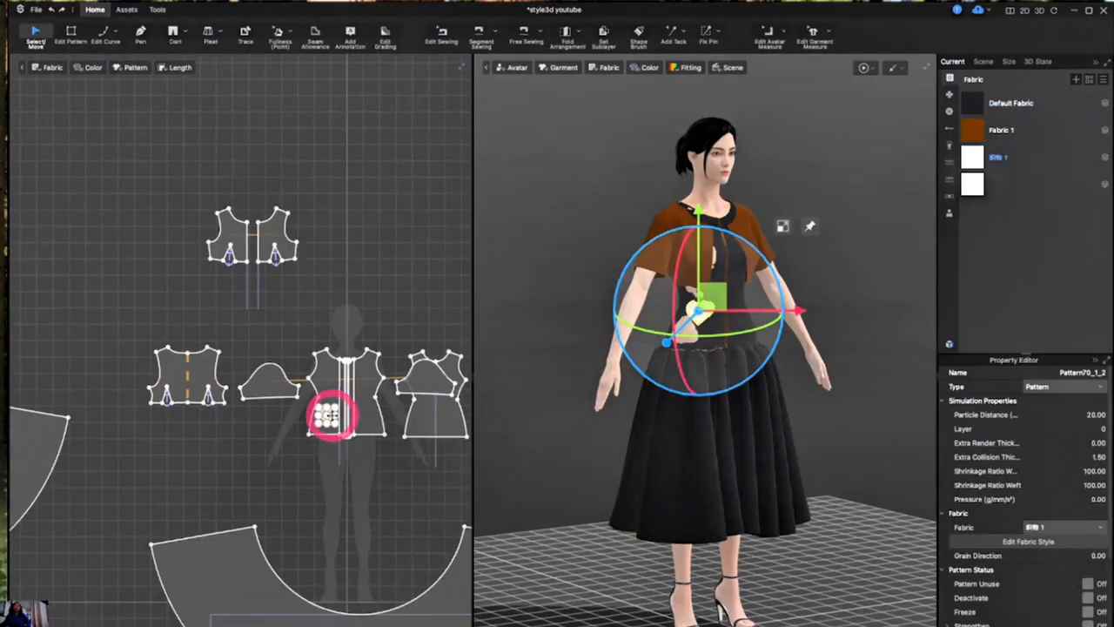
scroll(398, 399, "up", 2)
scroll(401, 402, "up", 5)
scroll(398, 399, "down", 4)
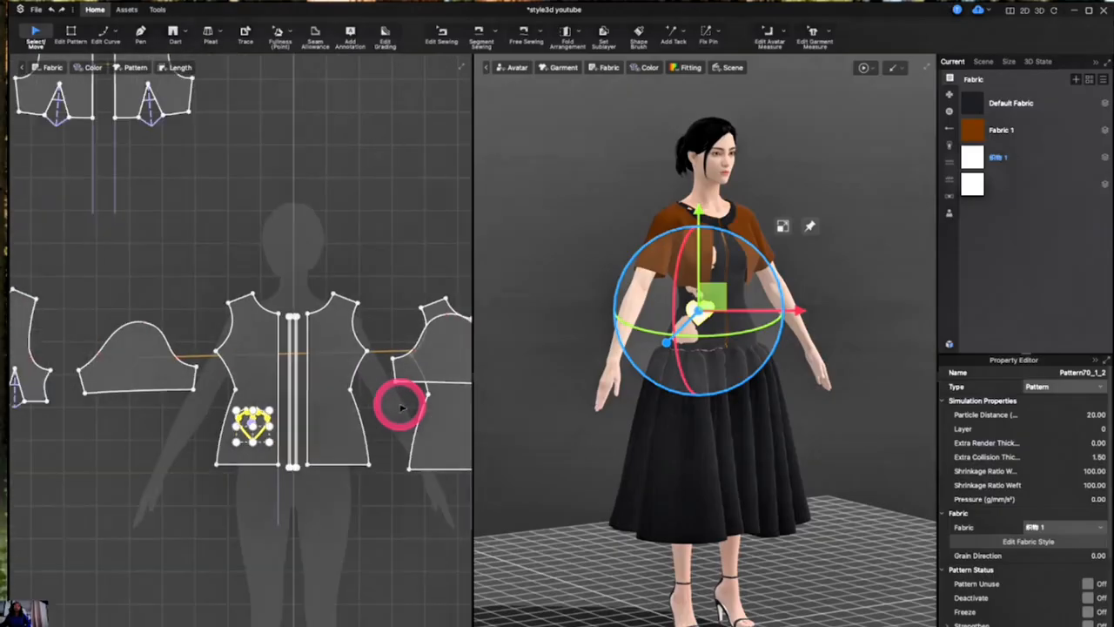
scroll(399, 398, "up", 3)
left_click(154, 443)
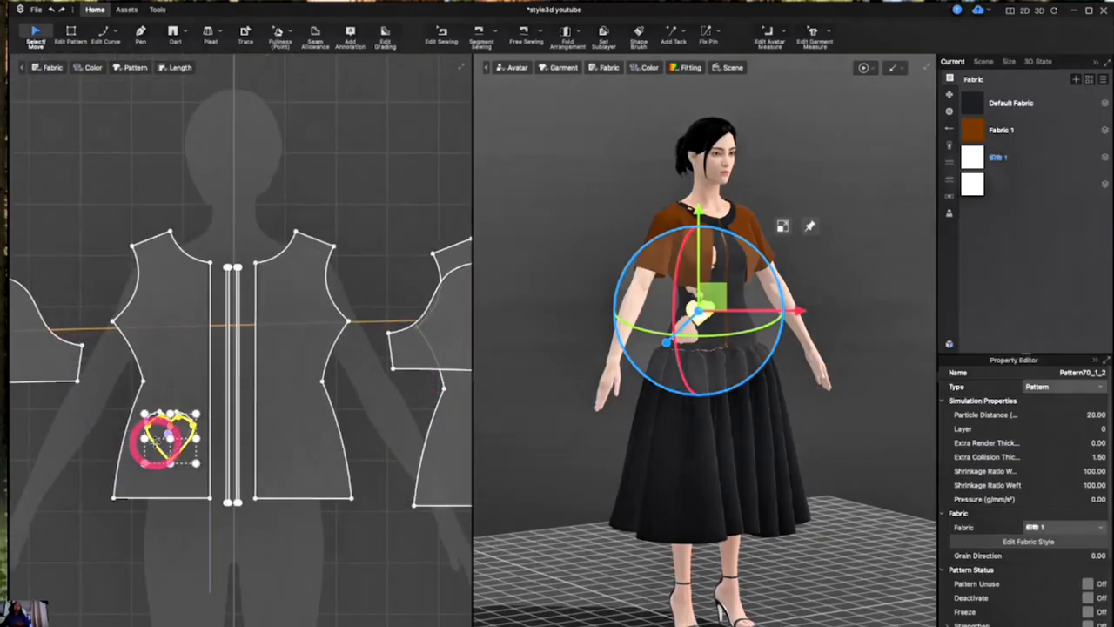
scroll(154, 445, "up", 2)
left_click(162, 399)
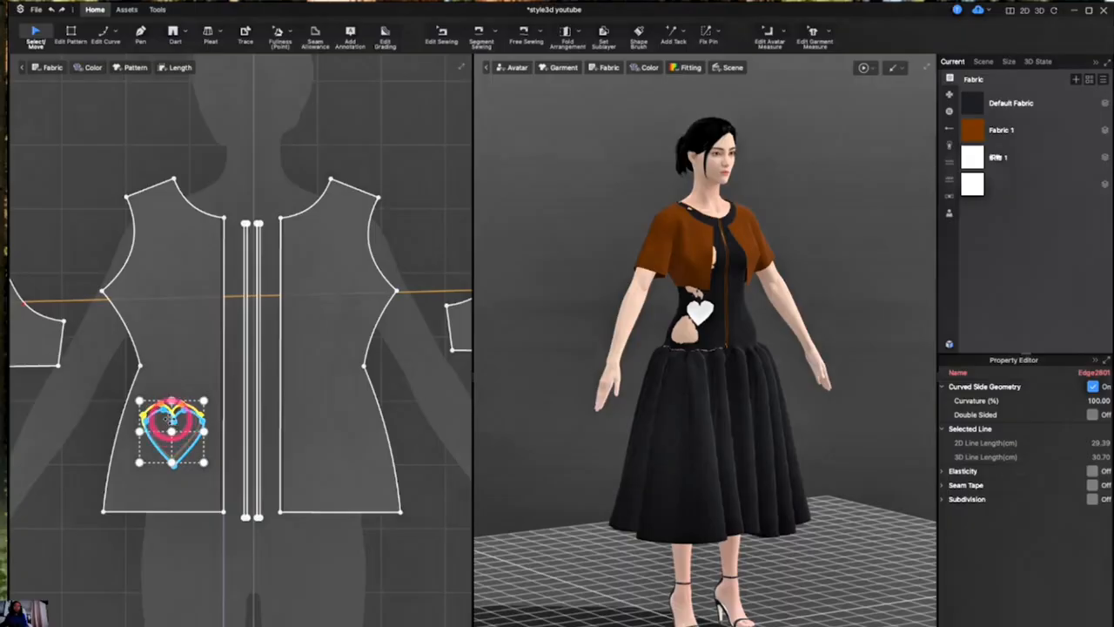
left_click(171, 420)
right_click(172, 420)
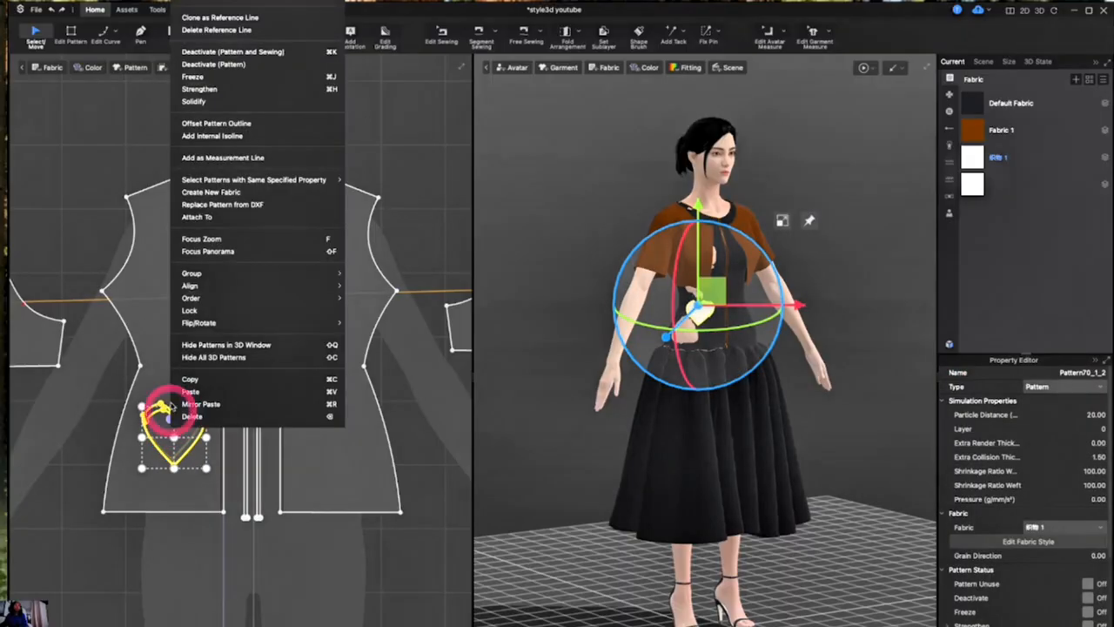
left_click(218, 1)
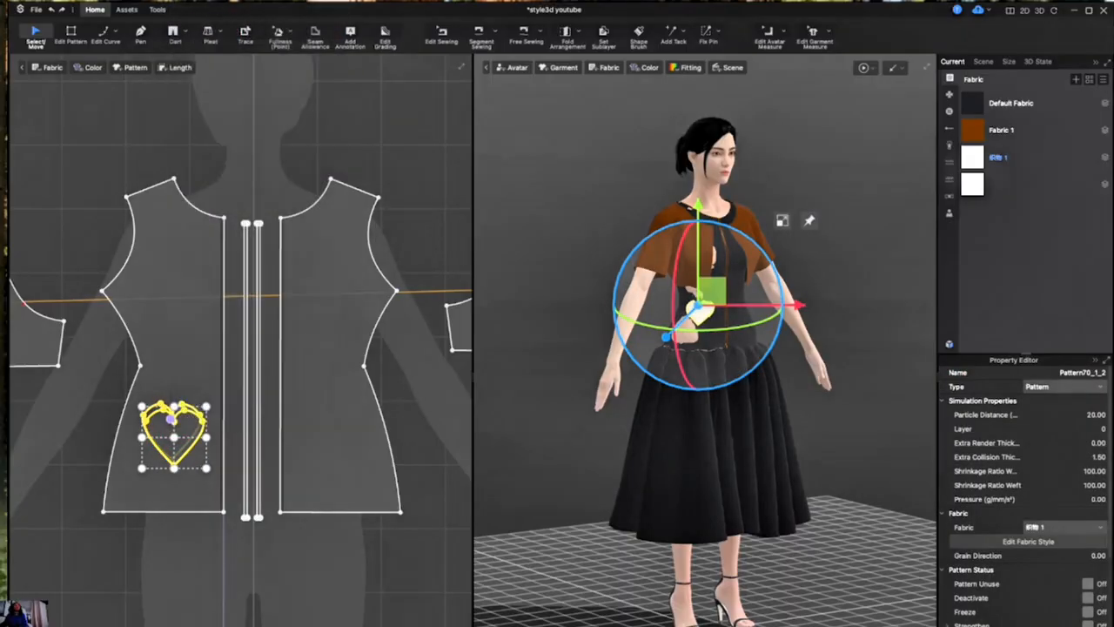
key("ctrl+v")
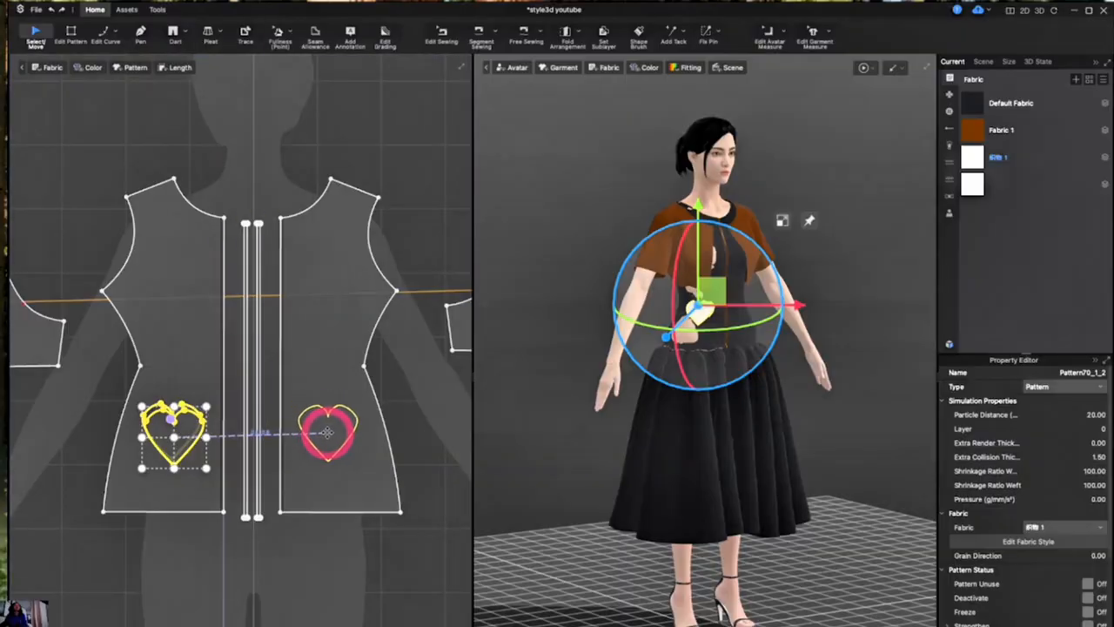
left_click(332, 441)
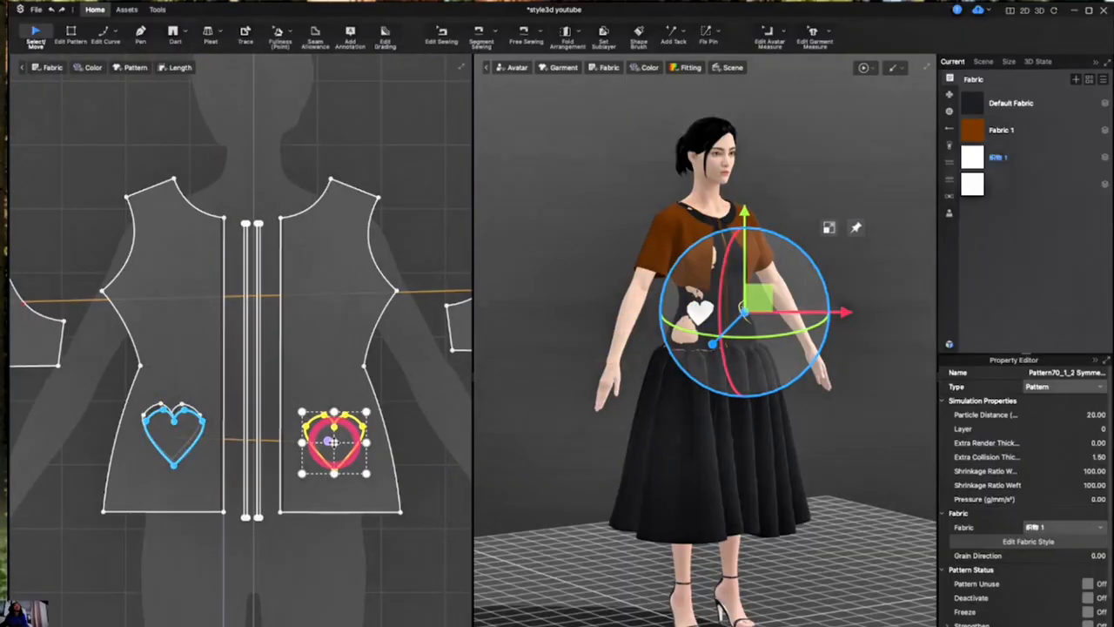
- Shift the cloned heart slightly up on the opposite front bodice panel and deselect it
left_click(338, 492)
scroll(337, 492, "up", 3)
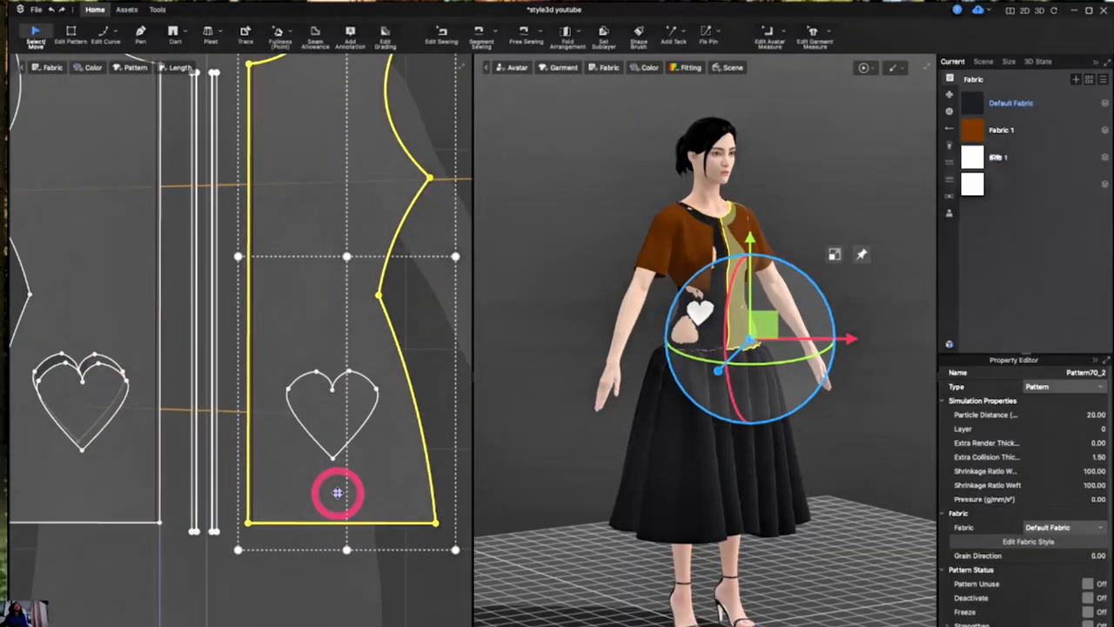
left_click(329, 387)
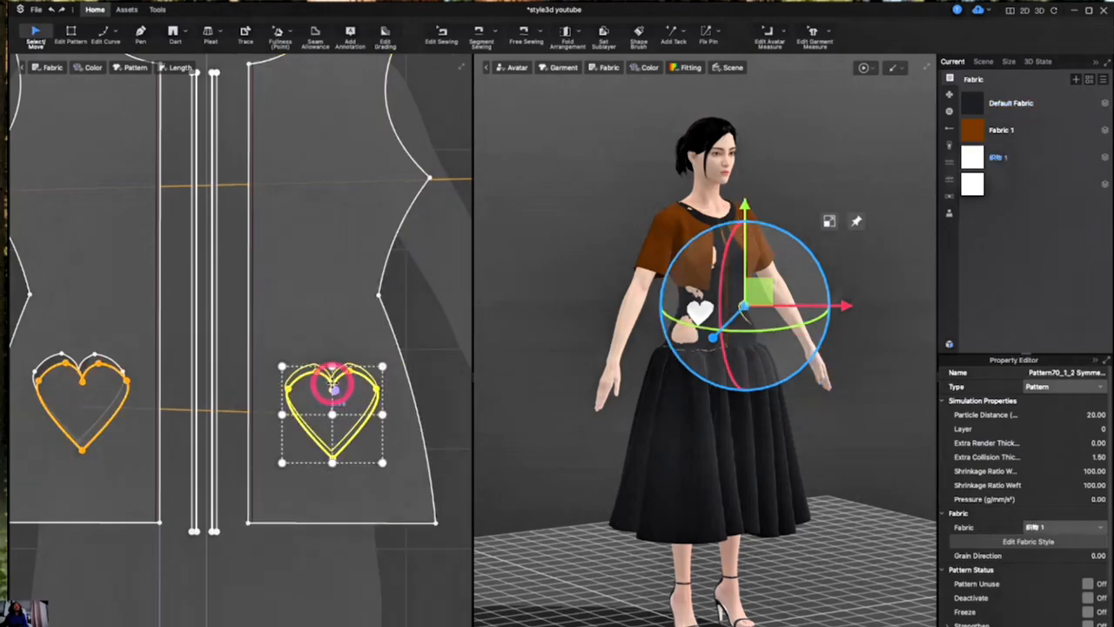
left_click_drag(334, 389, 334, 381)
scroll(335, 383, "down", 5)
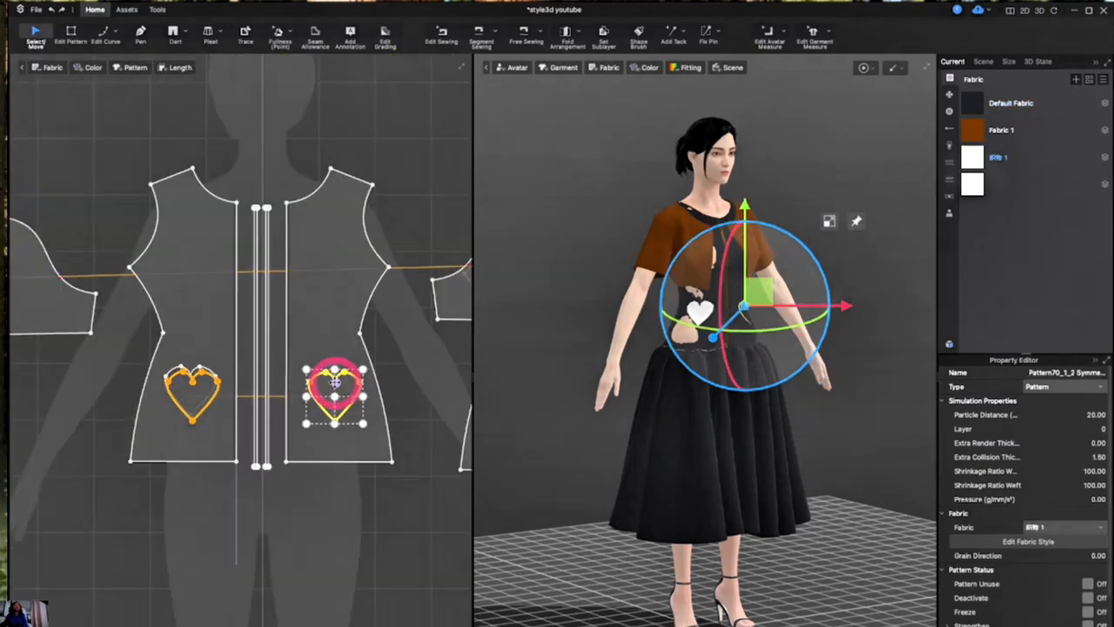
left_click(309, 338)
left_click(297, 499)
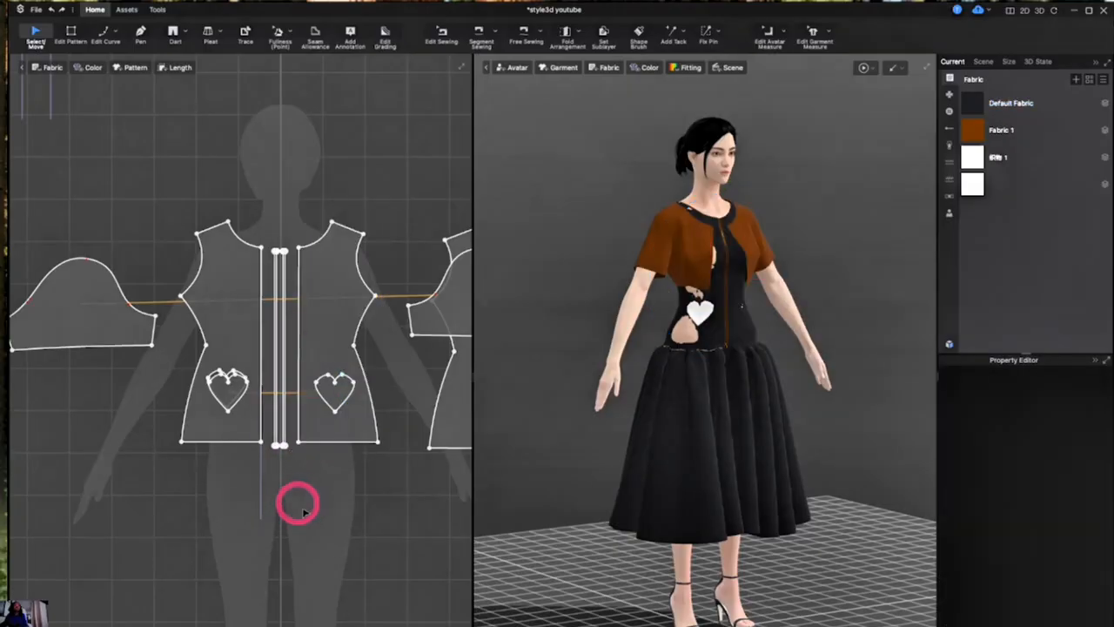
- Select all points and edges of the cloned heart with the Edit Pattern tool
left_click(329, 383)
right_click(327, 384)
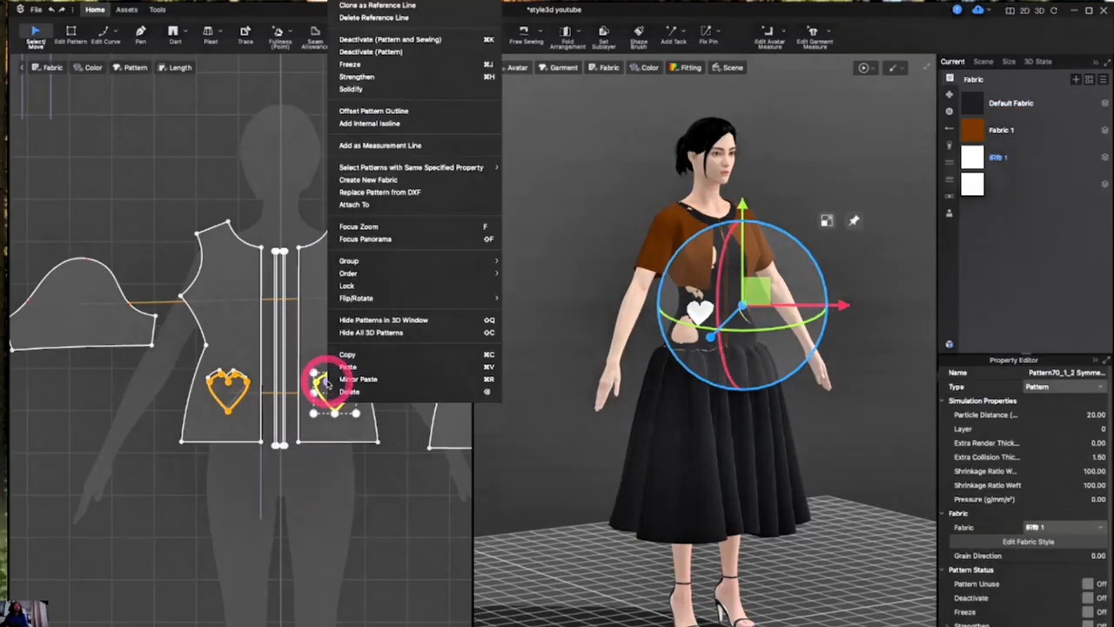
left_click(331, 499)
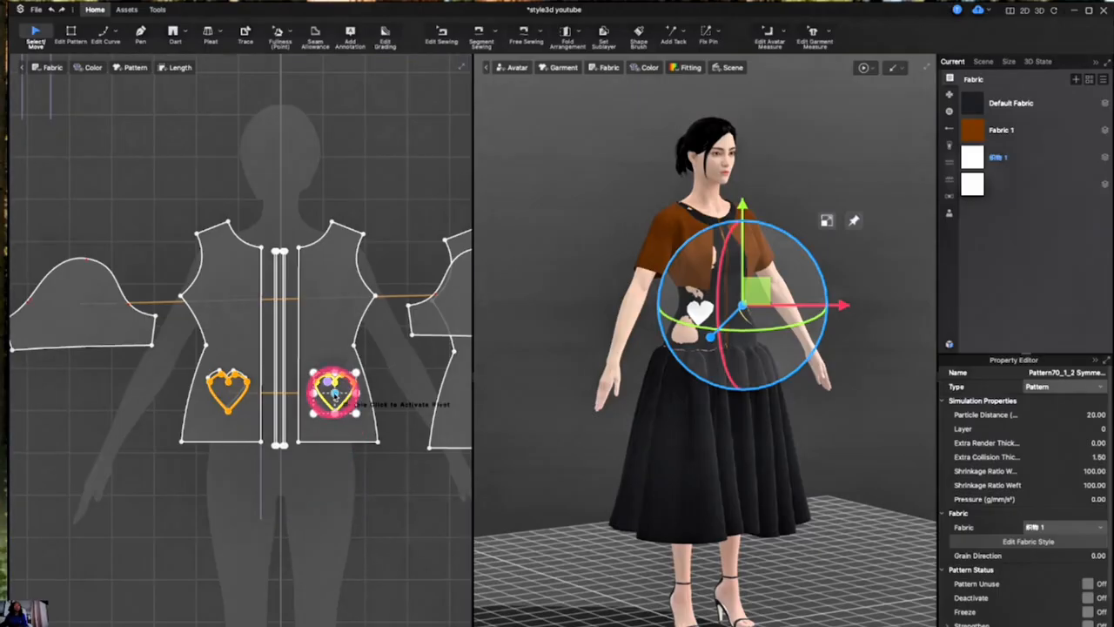
left_click(72, 32)
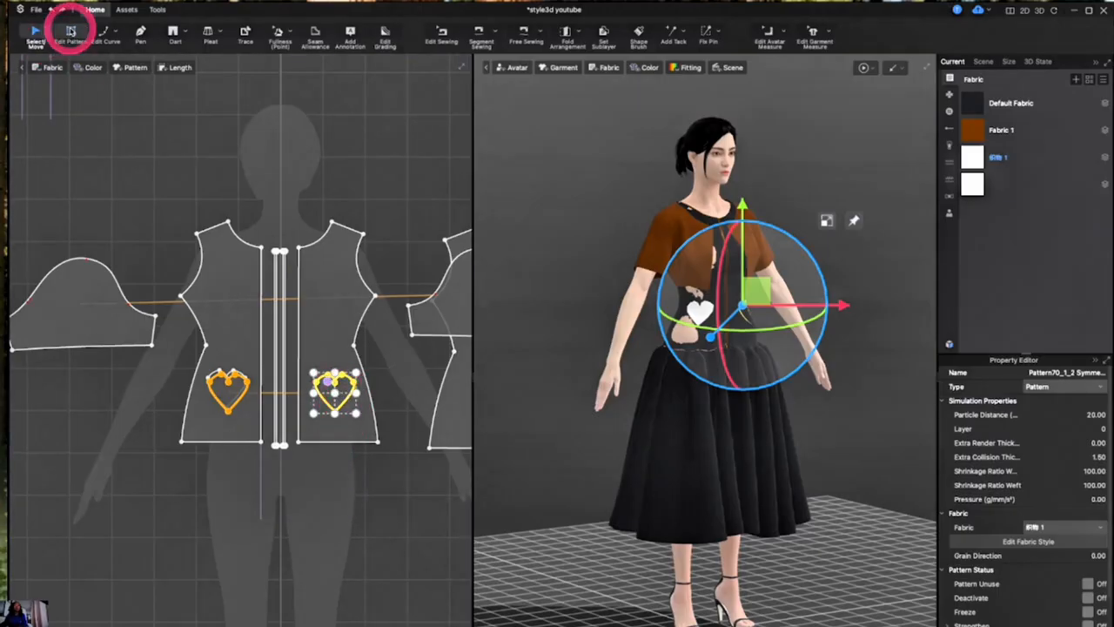
left_click(386, 485)
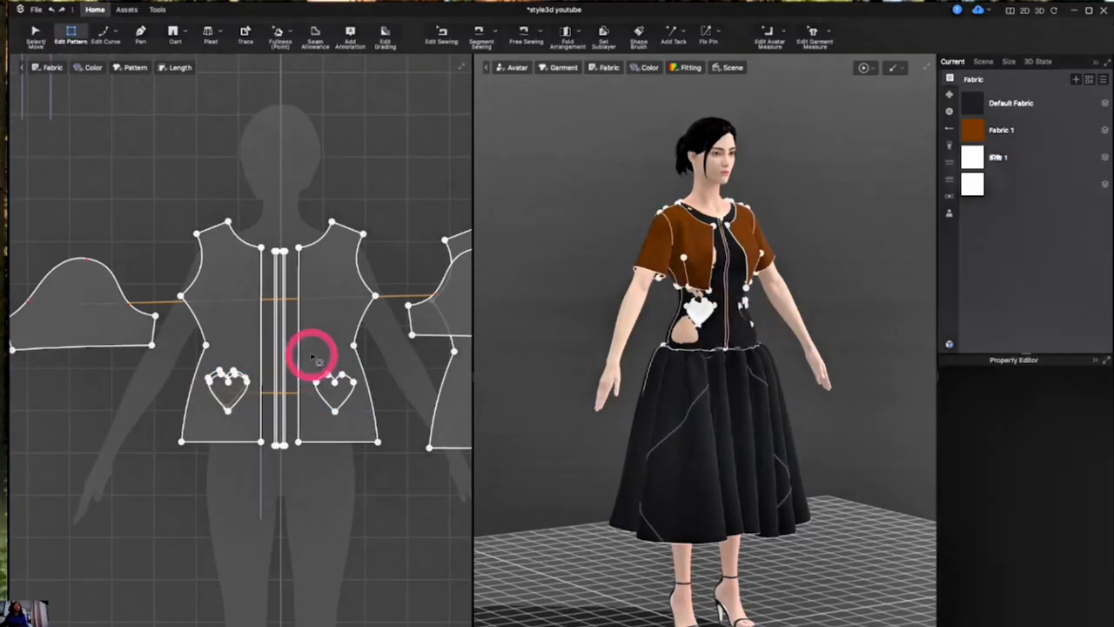
left_click_drag(313, 357, 363, 425)
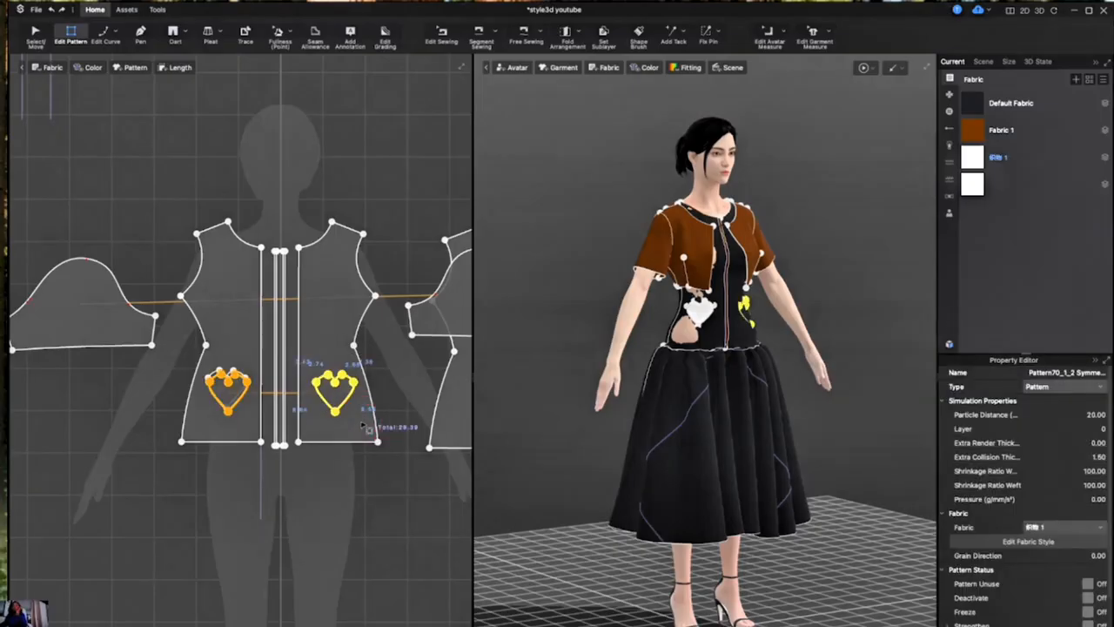
- Undo the cloned heart's shift and the symmetric cloning of the heart piece
key("ctrl+z")
key("ctrl+z")
key("ctrl+z")
key("ctrl+z")
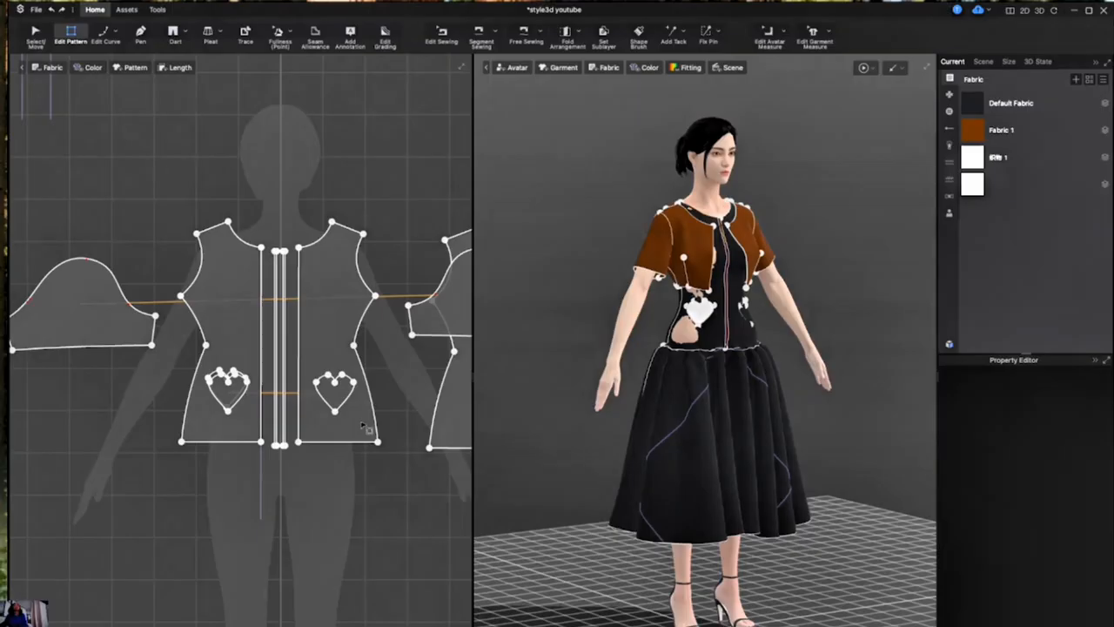
key("ctrl+z")
key("ctrl+z")
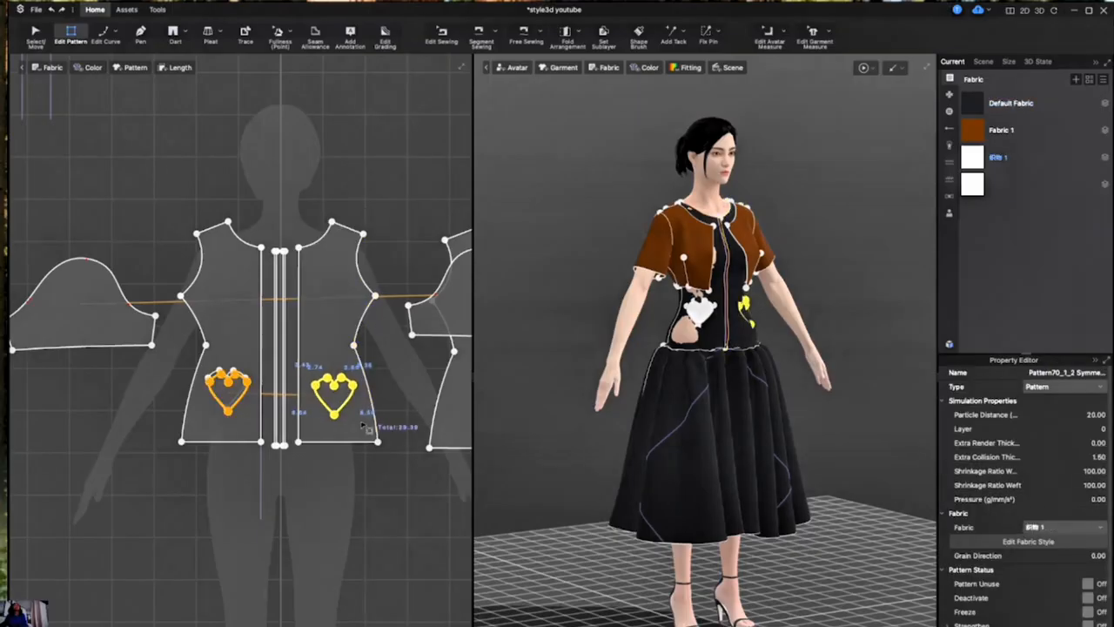
key("ctrl+z")
key("ctrl+y")
key("ctrl+z")
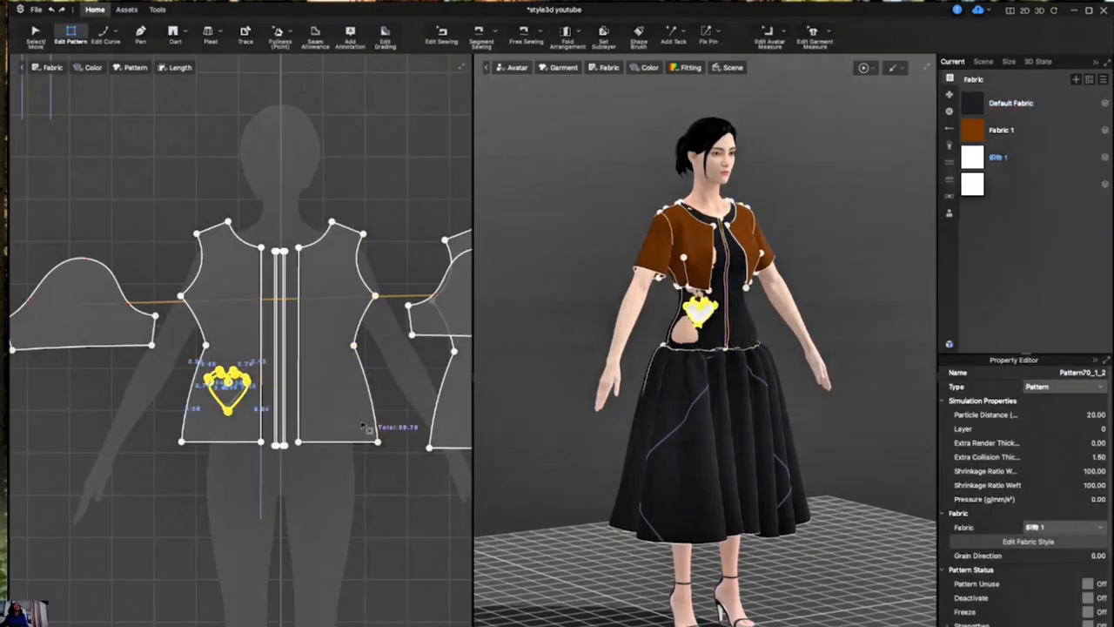
- Move the white heart piece straight up on the bodice panel, clear of the heart-shaped hole
left_click(223, 397)
scroll(227, 400, "up", 2)
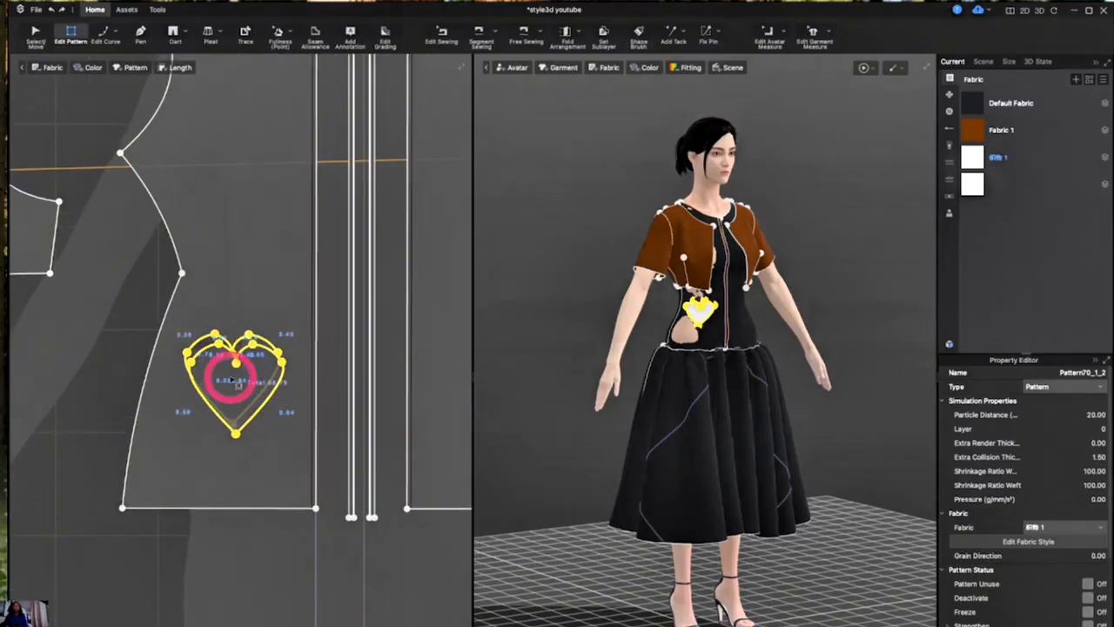
key("q")
left_click_drag(240, 402, 244, 253)
left_click_drag(235, 338, 229, 489)
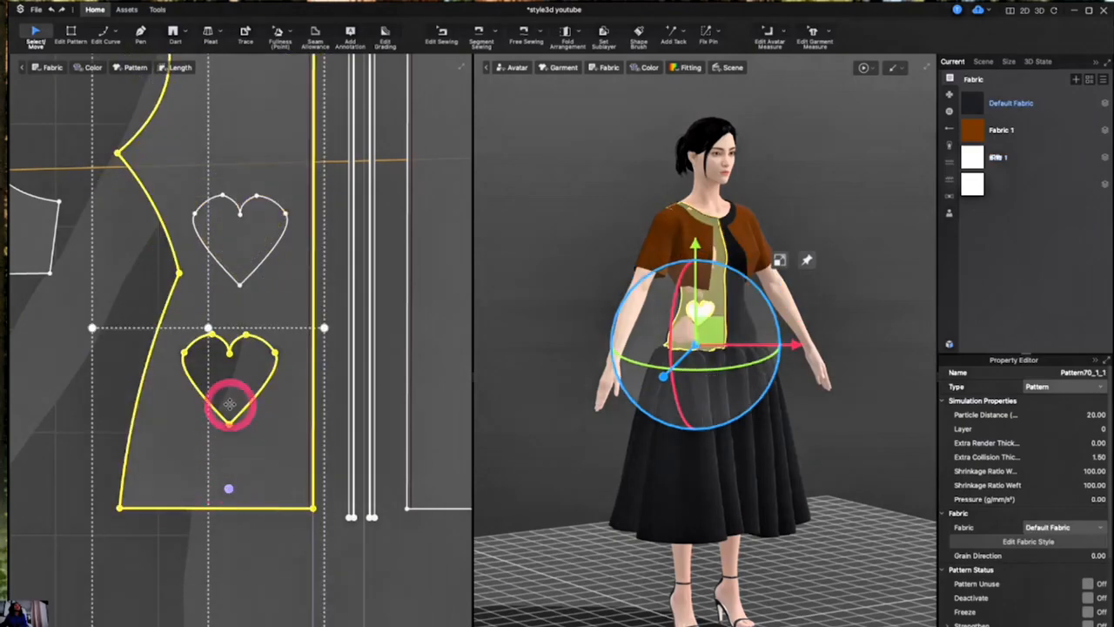
- Copy the heart-shaped hole outline and paste it at the matching spot on the opposite front bodice panel
left_click(231, 267)
left_click(245, 355)
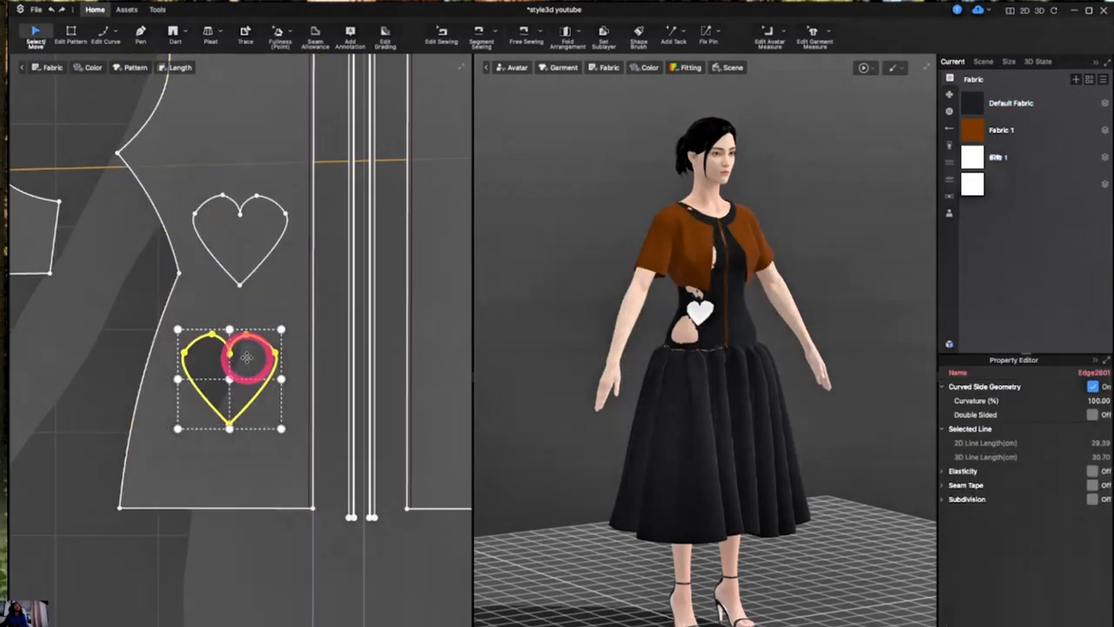
right_click(248, 361)
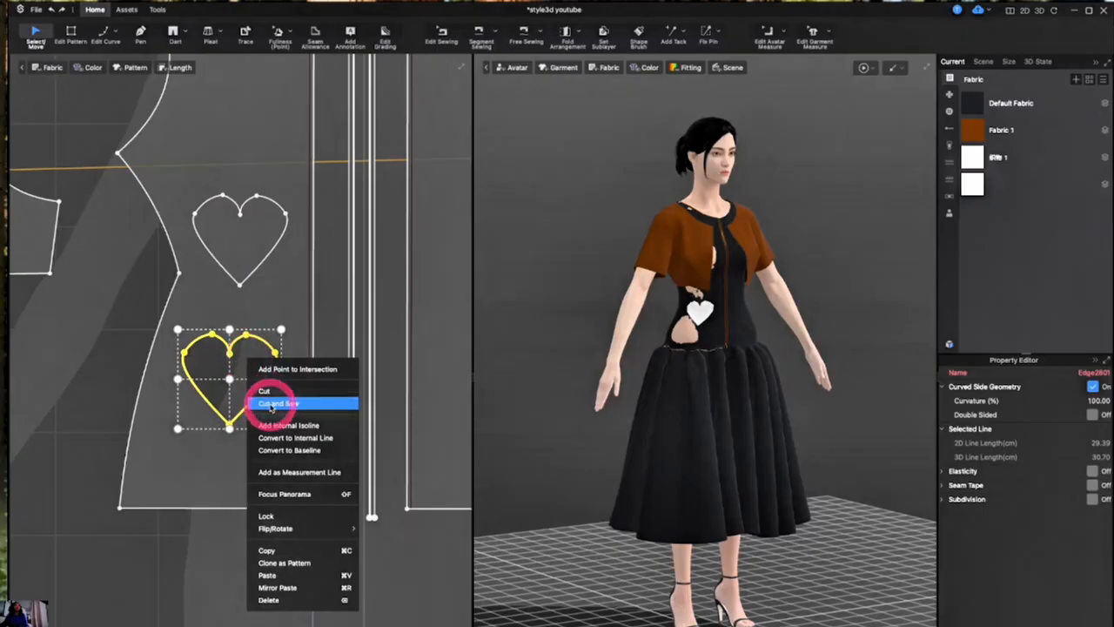
left_click(267, 552)
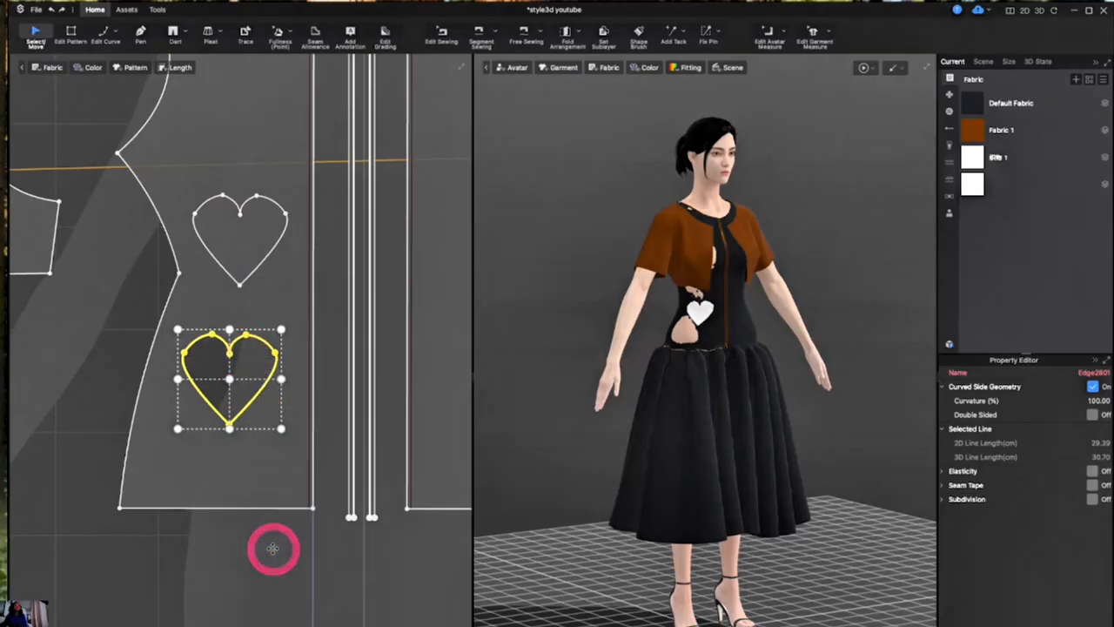
scroll(269, 548, "down", 5)
left_click(347, 470)
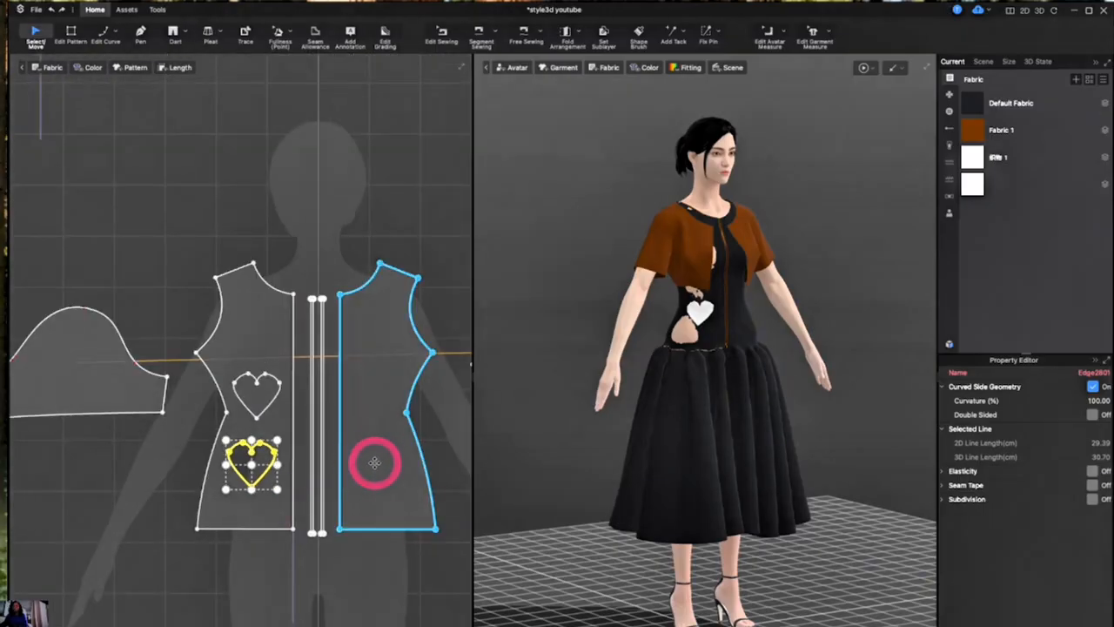
key("ctrl+v")
left_click(377, 463)
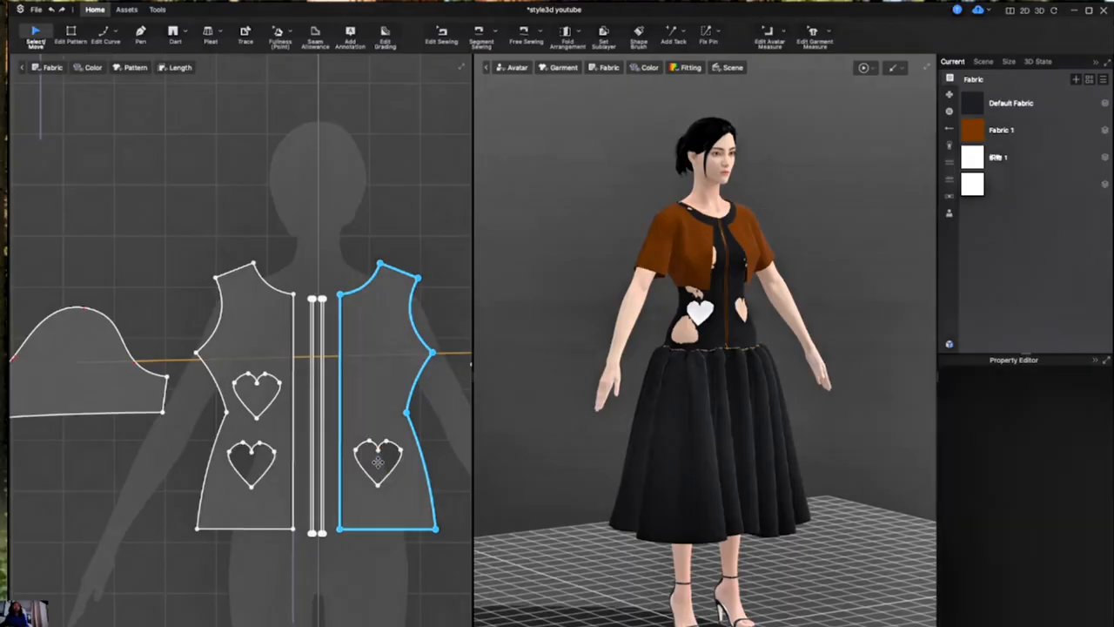
left_click(384, 467)
left_click(393, 479)
left_click(455, 443)
left_click(813, 312)
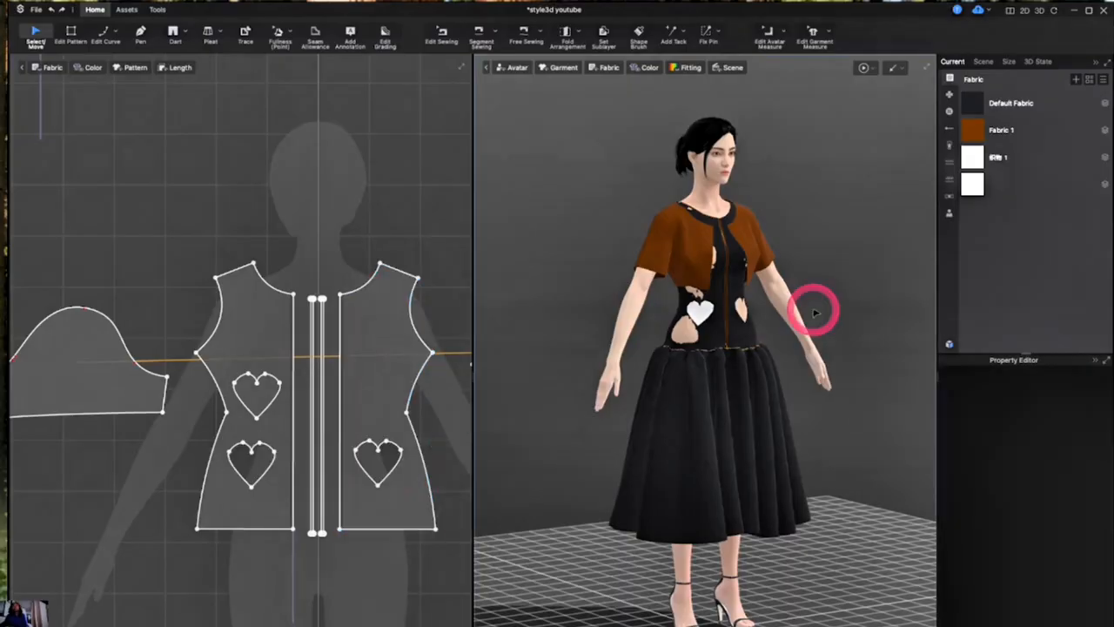
right_click_drag(876, 374, 809, 374)
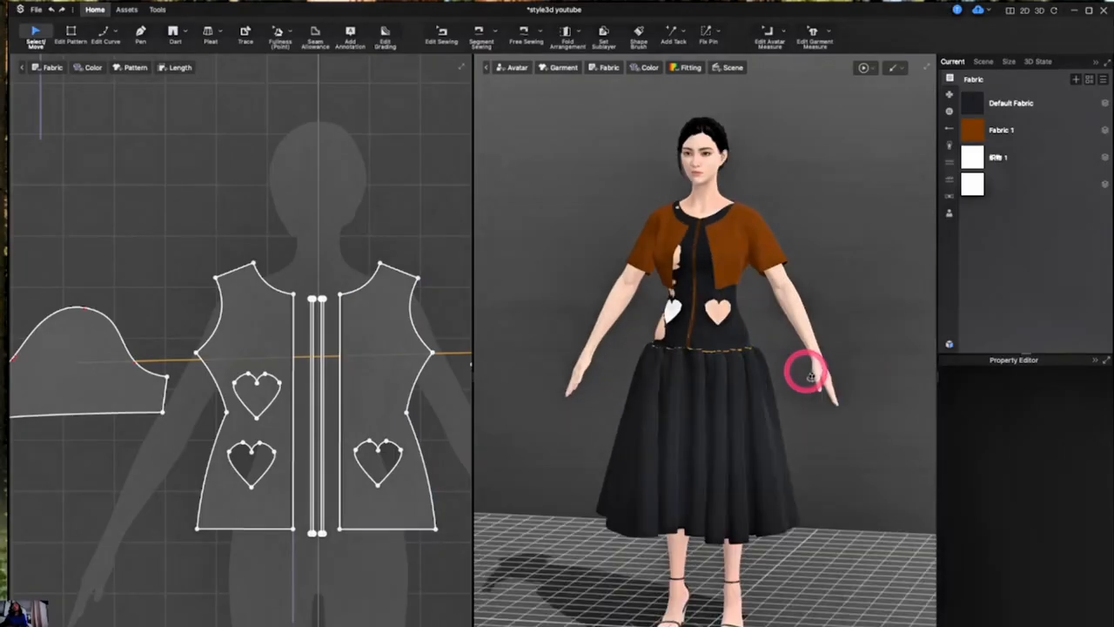
- Clone the white heart piece symmetrically onto the opposite front bodice panel and move the copy down next to the heart hole
left_click(254, 396)
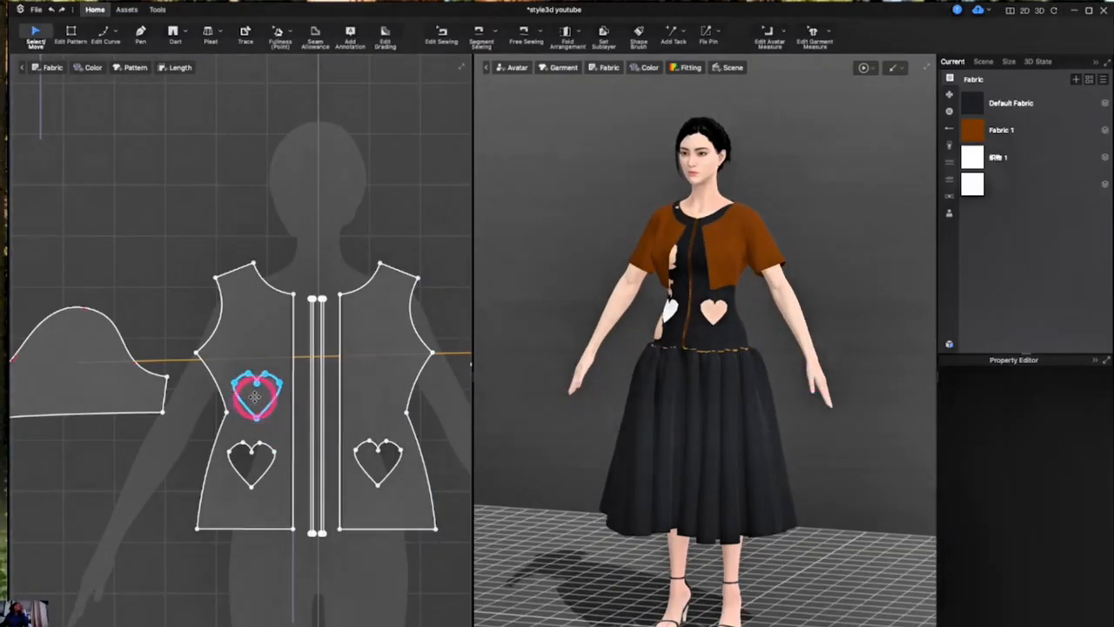
left_click(254, 395)
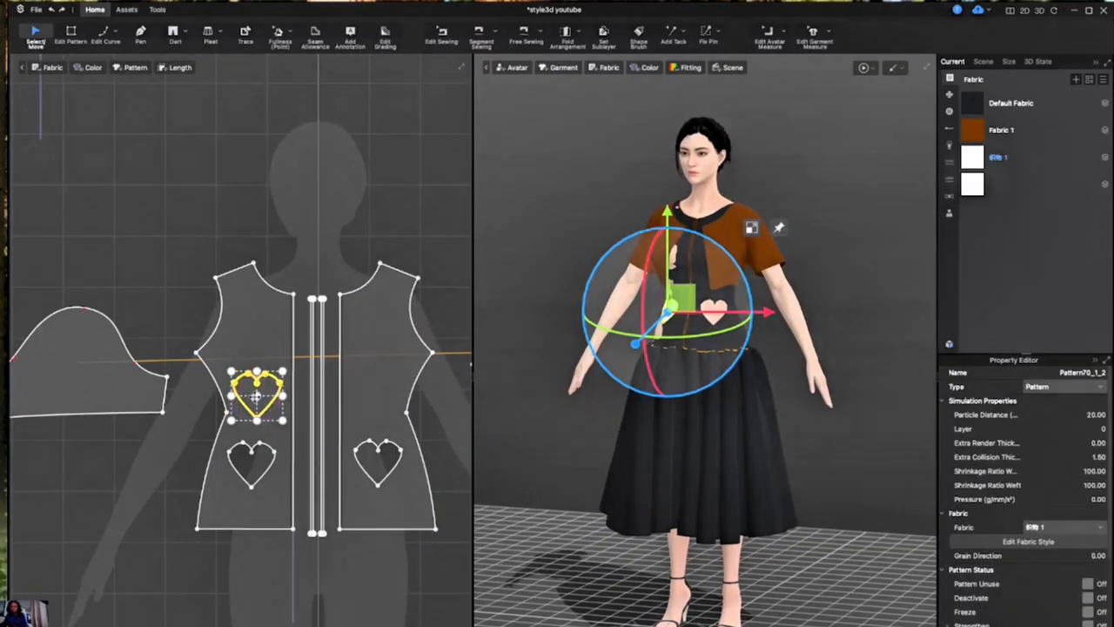
right_click(255, 395)
left_click(241, 134)
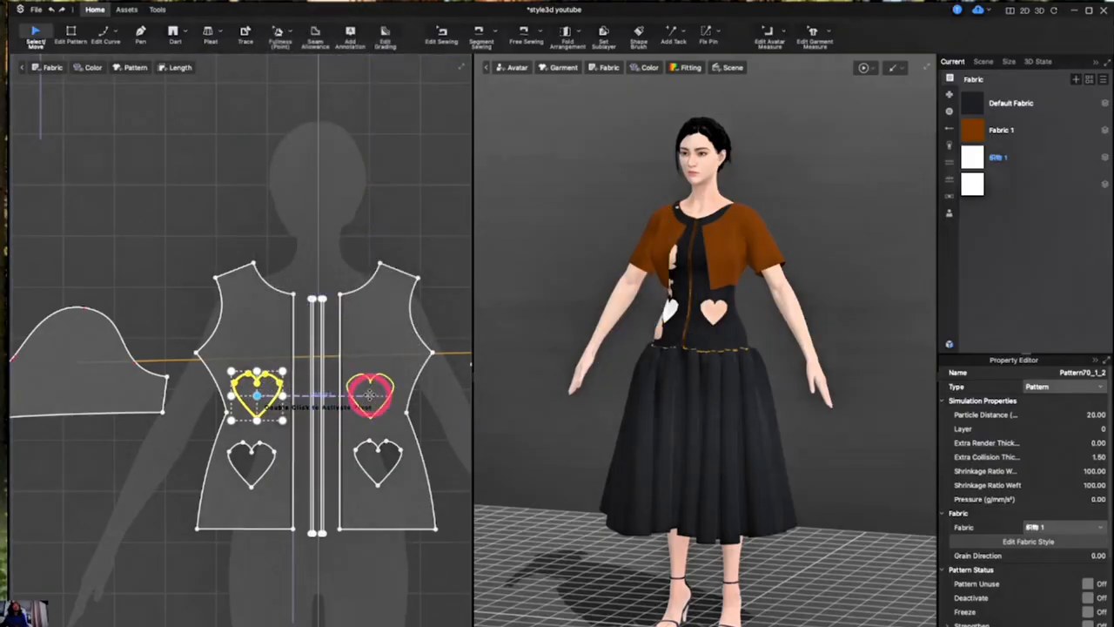
left_click(370, 396)
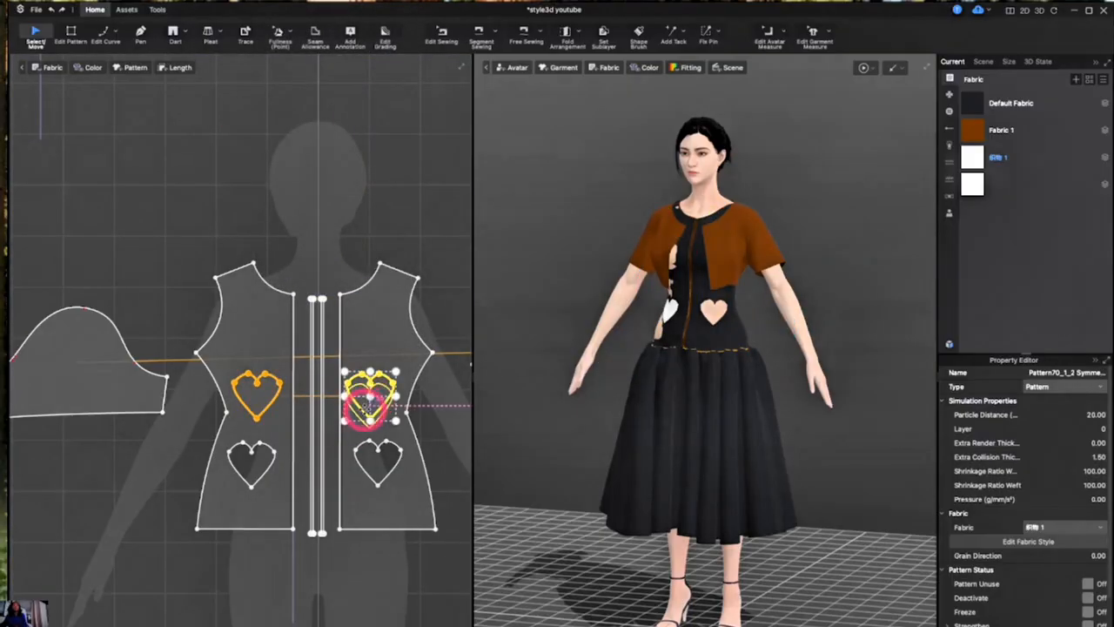
left_click(372, 431)
left_click_drag(371, 388, 371, 432)
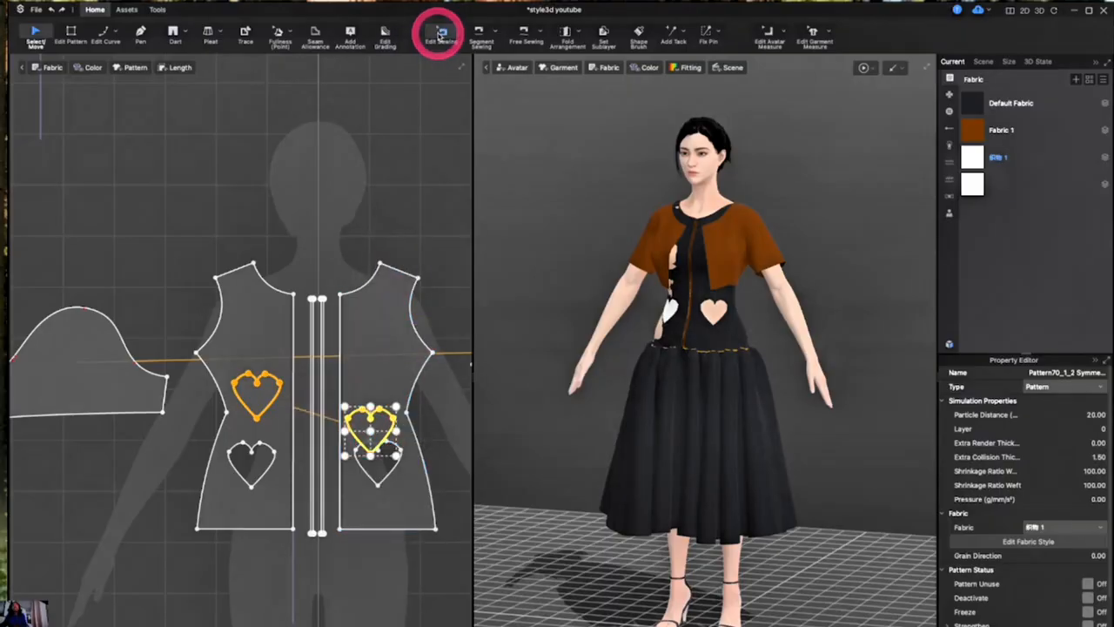
- Sew each edge segment of the cloned heart piece to the matching segment of the heart-shaped hole on the opposite front panel
left_click(480, 35)
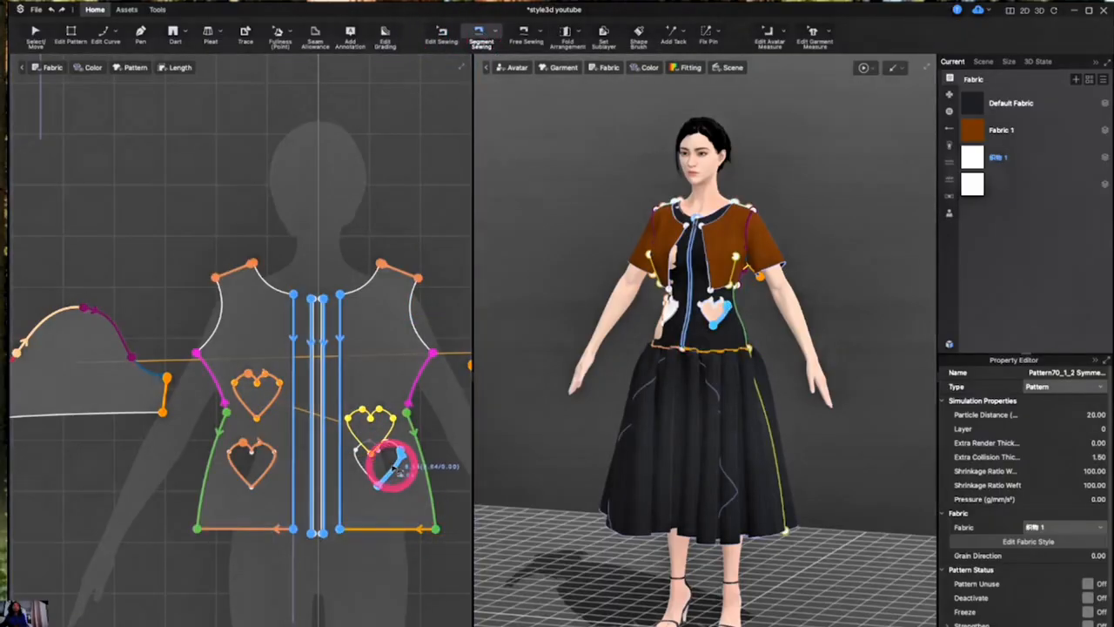
left_click_drag(397, 466, 391, 437)
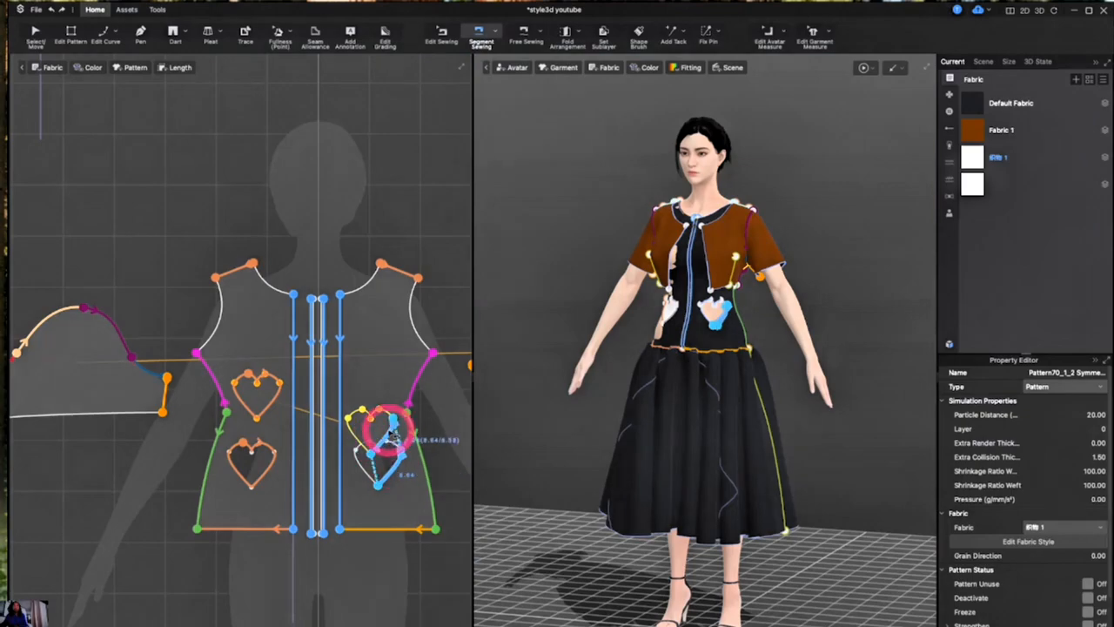
left_click(391, 433)
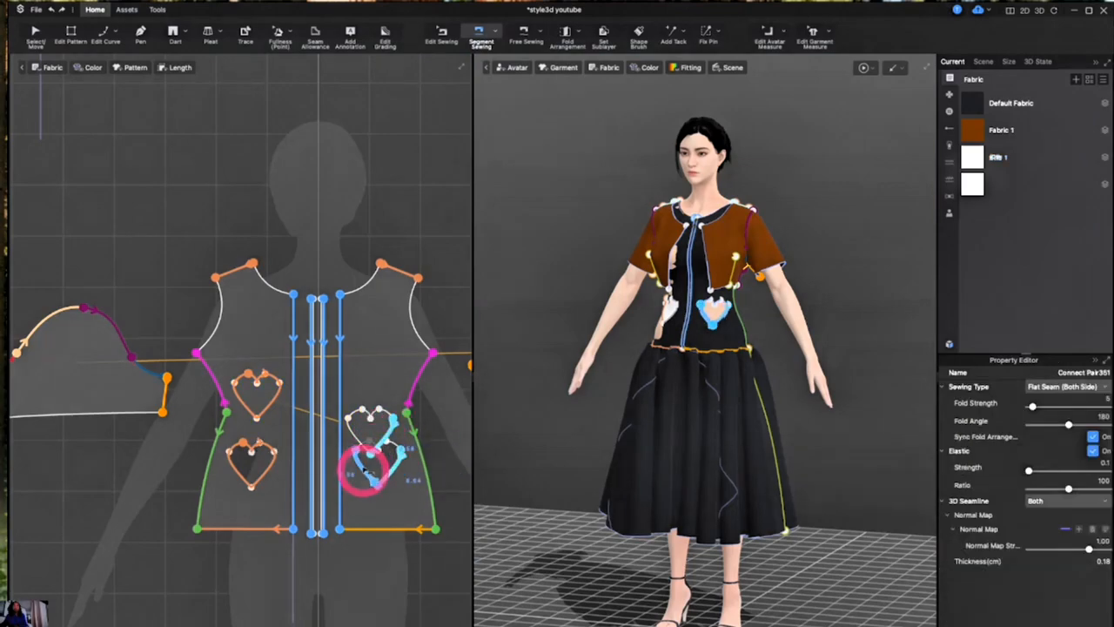
left_click_drag(365, 469, 360, 415)
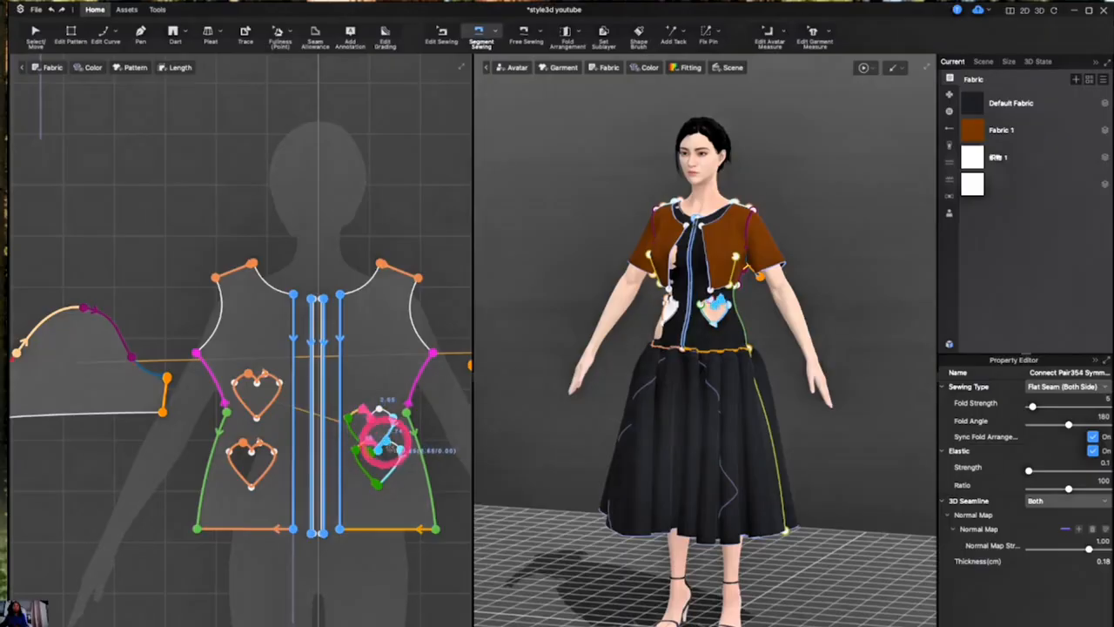
scroll(386, 443, "up", 5)
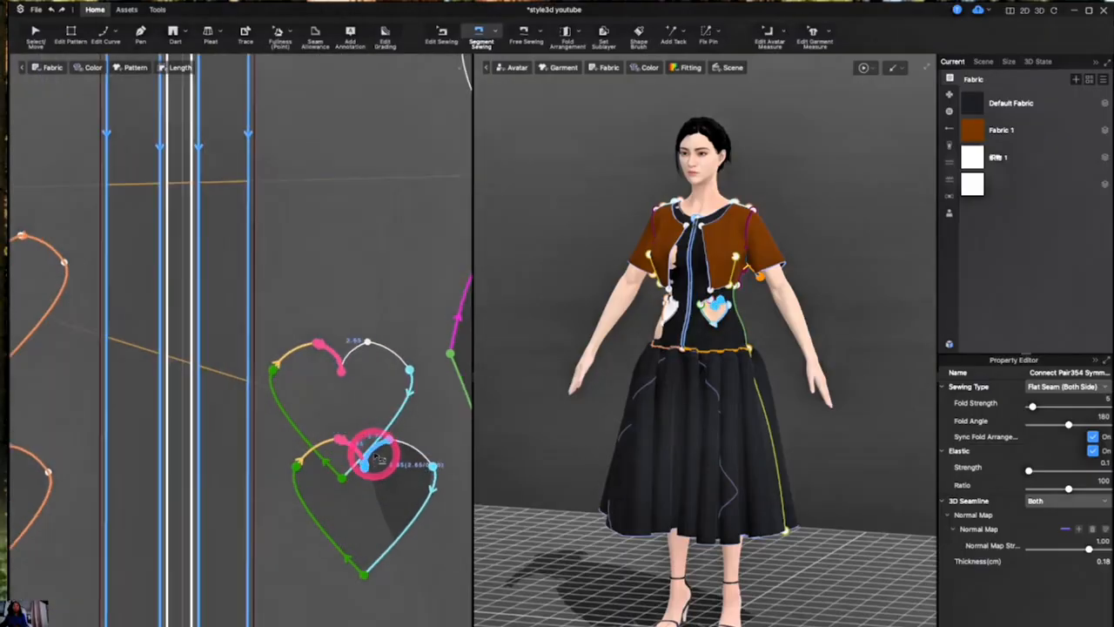
mouse_move(384, 451)
left_mouse_down()
mouse_move(360, 352)
mouse_move(384, 350)
mouse_move(403, 443)
left_mouse_up()
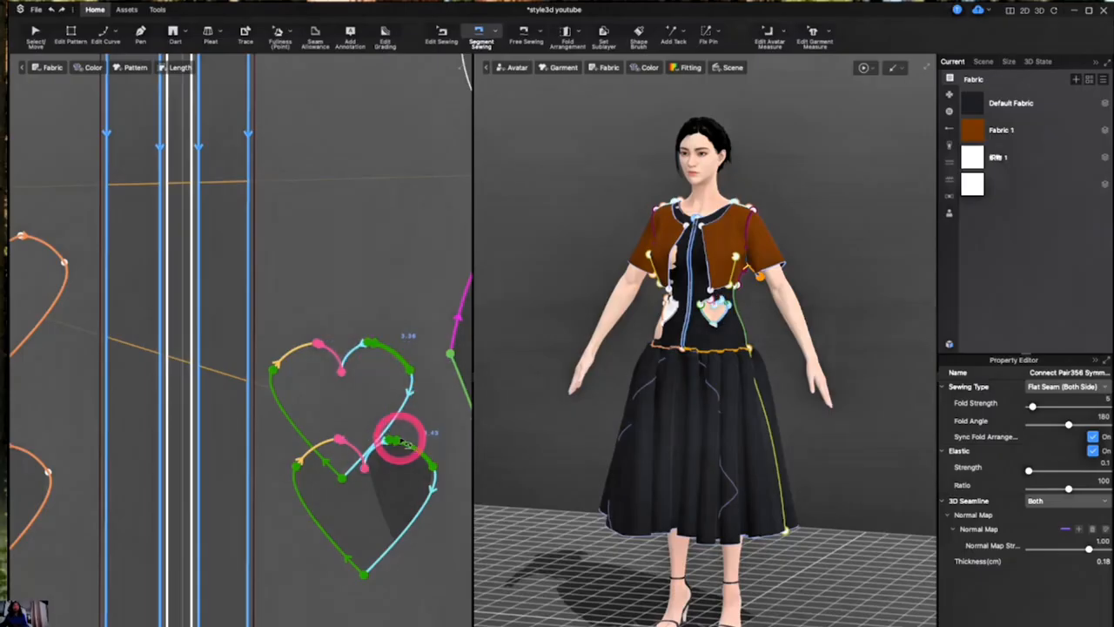
scroll(402, 409, "down", 5)
- Pull the cloned heart piece slightly forward off the bodice on the avatar and run the simulation to stitch it in
left_click(61, 53)
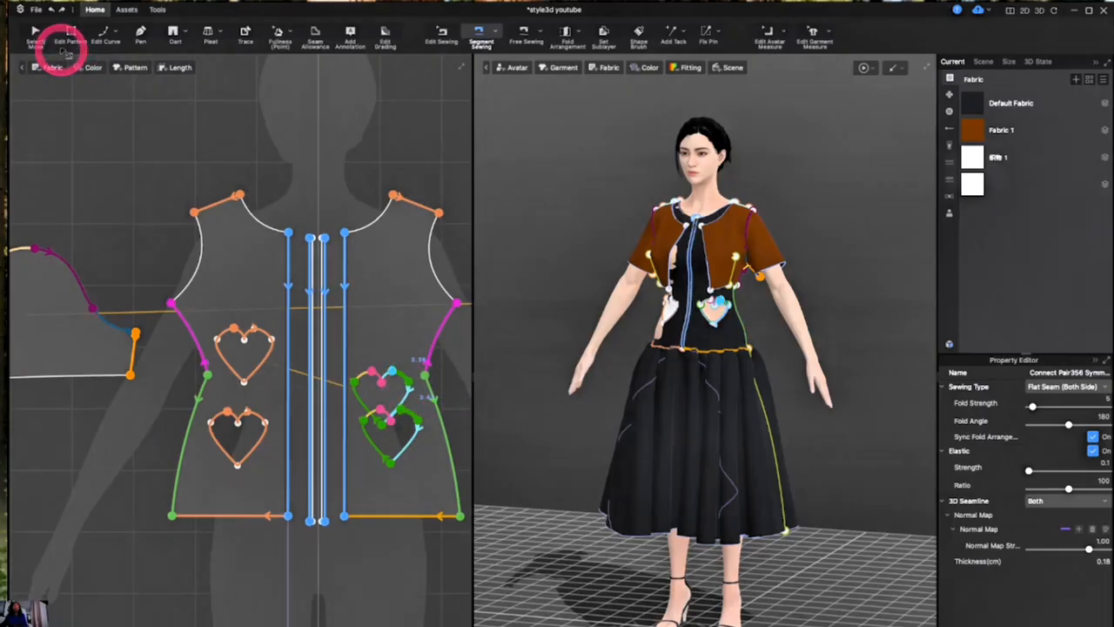
left_click(40, 41)
left_click(301, 375)
left_click(374, 392)
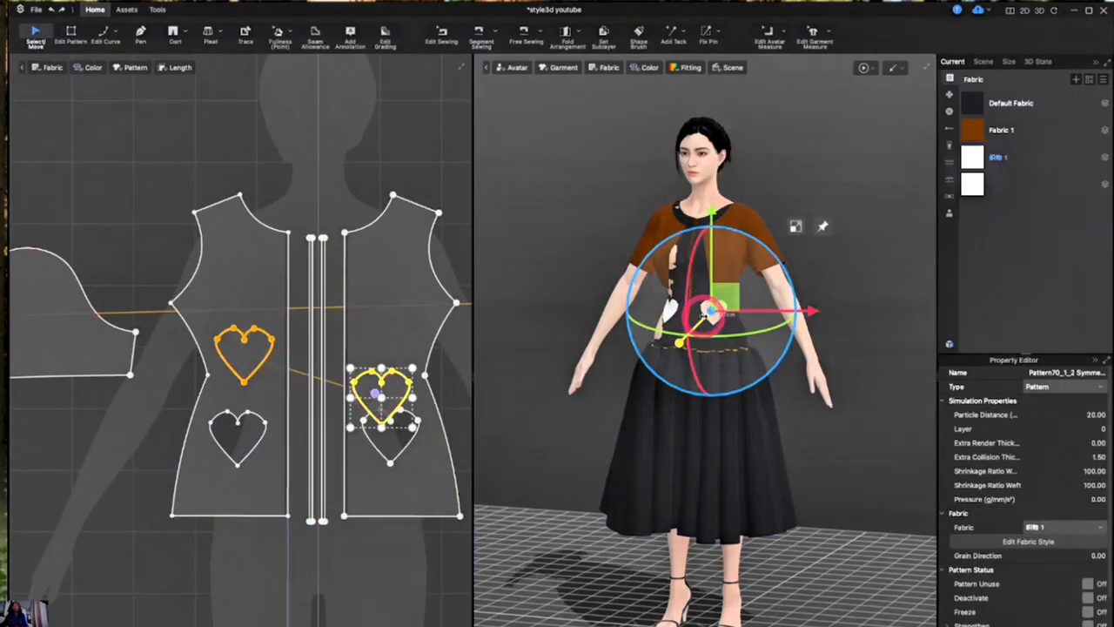
left_click_drag(709, 313, 678, 345)
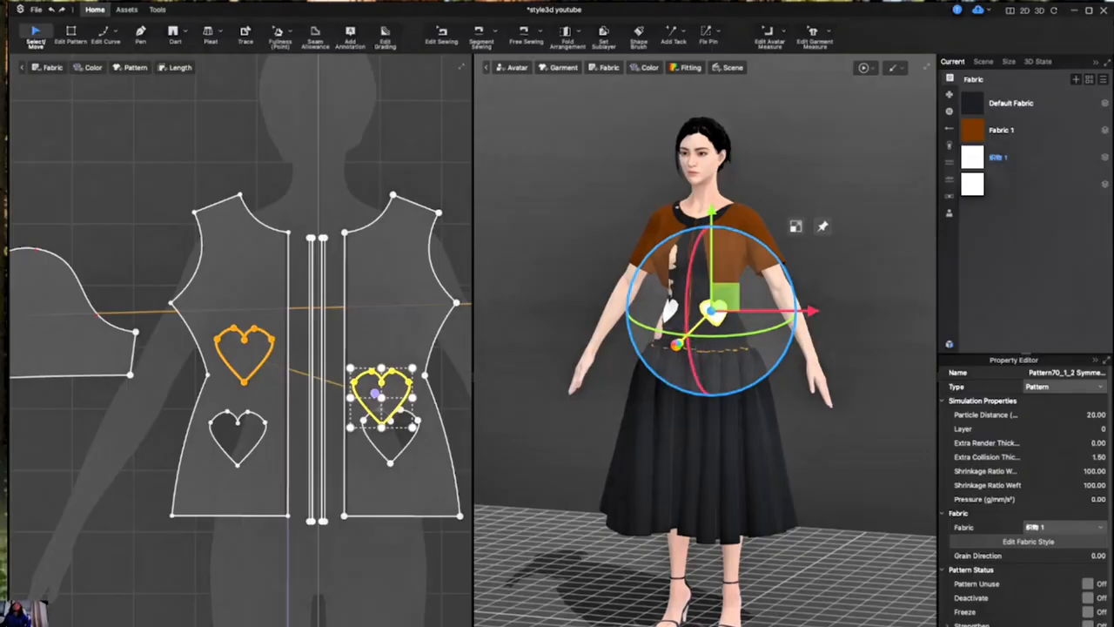
key("space")
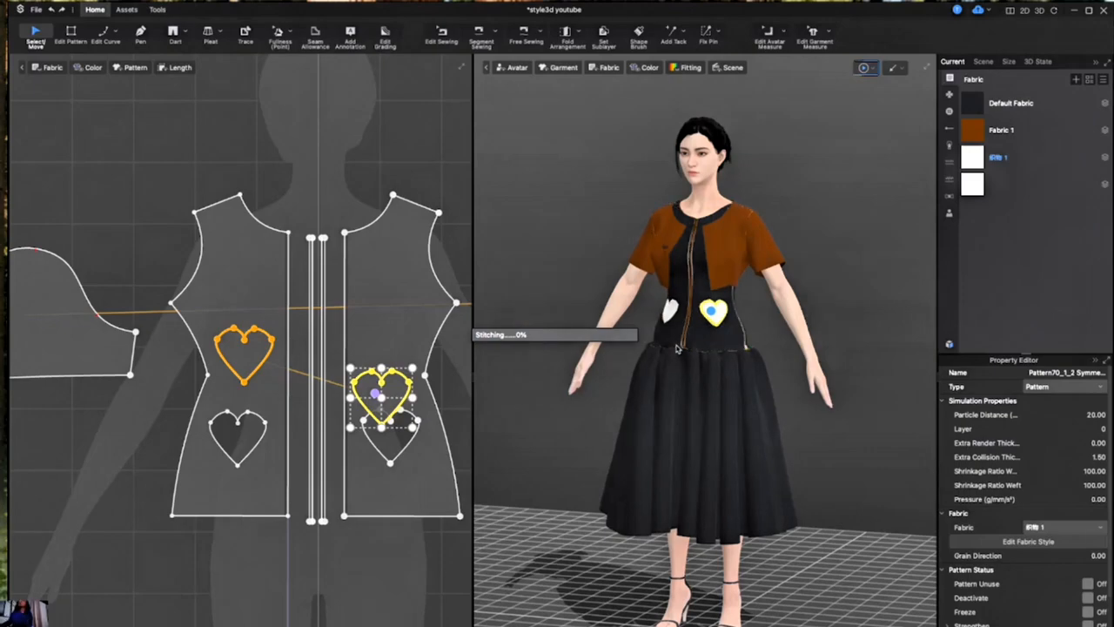
right_click_drag(750, 248, 818, 276)
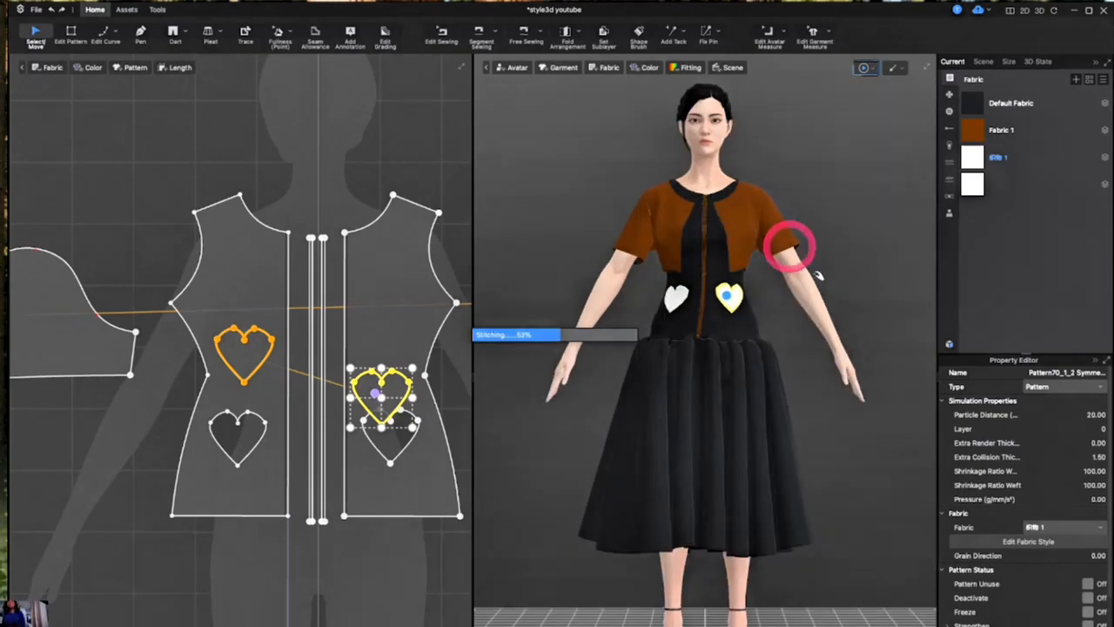
- Change the white heart fabric's color to red, RGB 228, 34, 34
left_click(1020, 154)
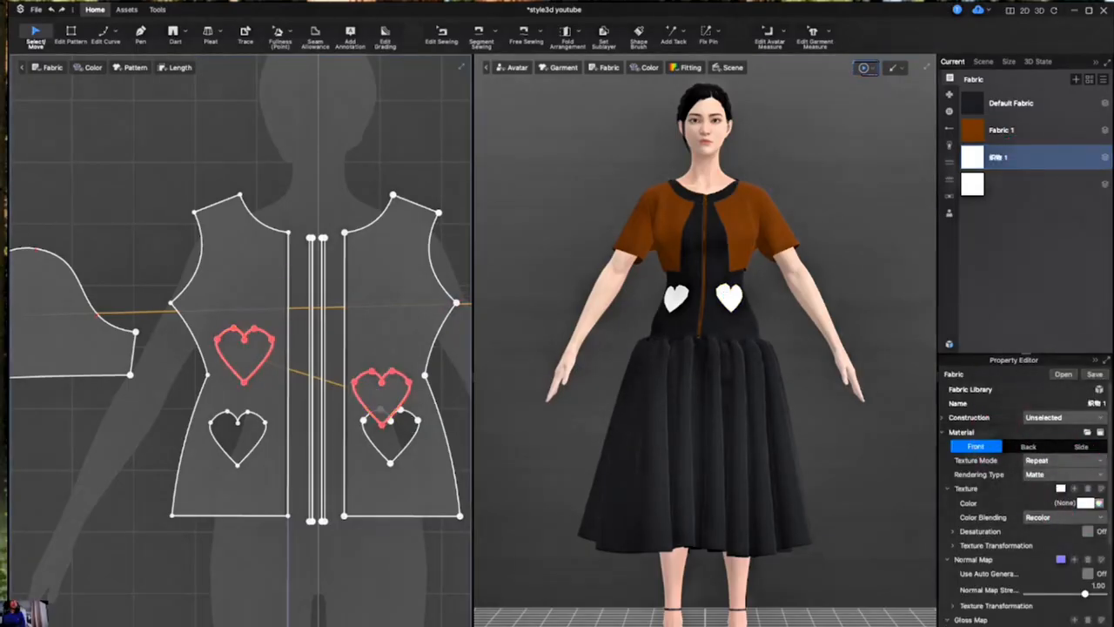
left_click_drag(205, 224, 325, 220)
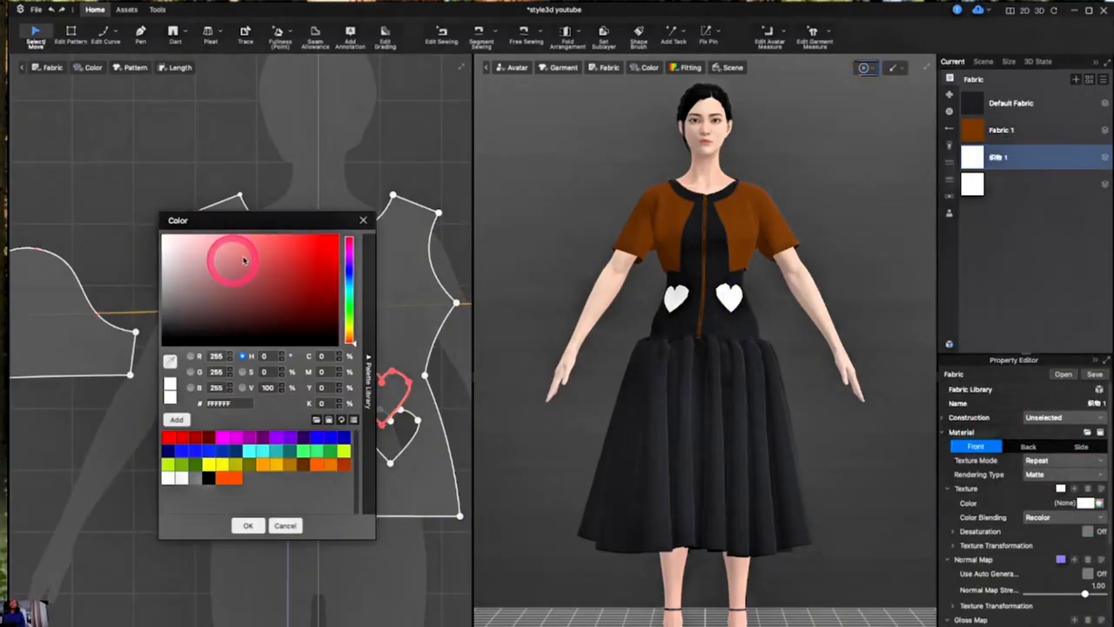
left_click(313, 246)
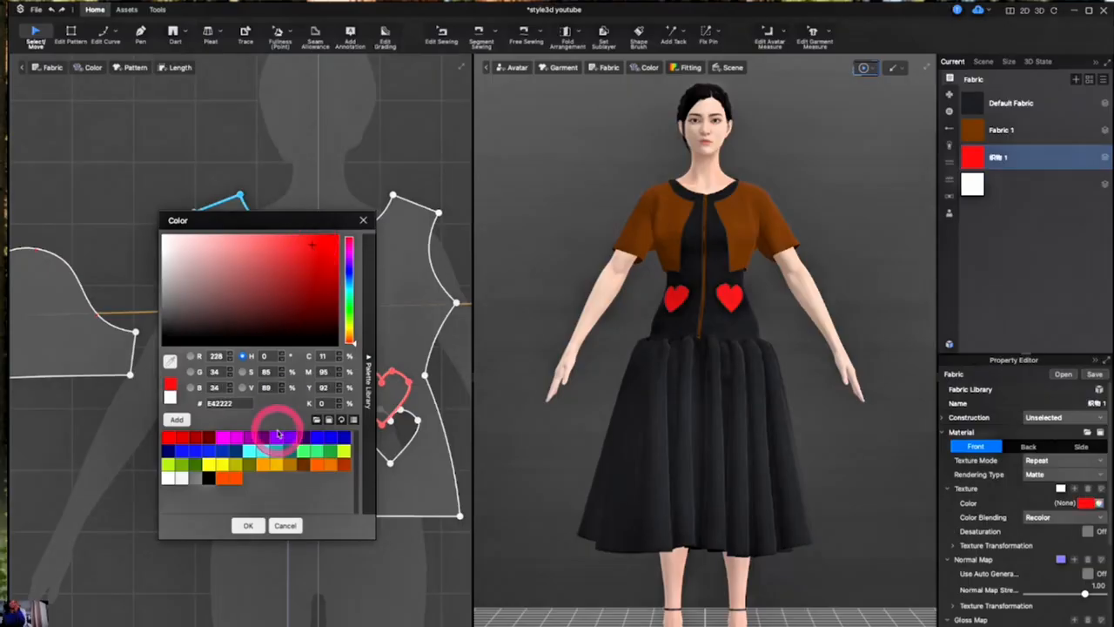
left_click(249, 526)
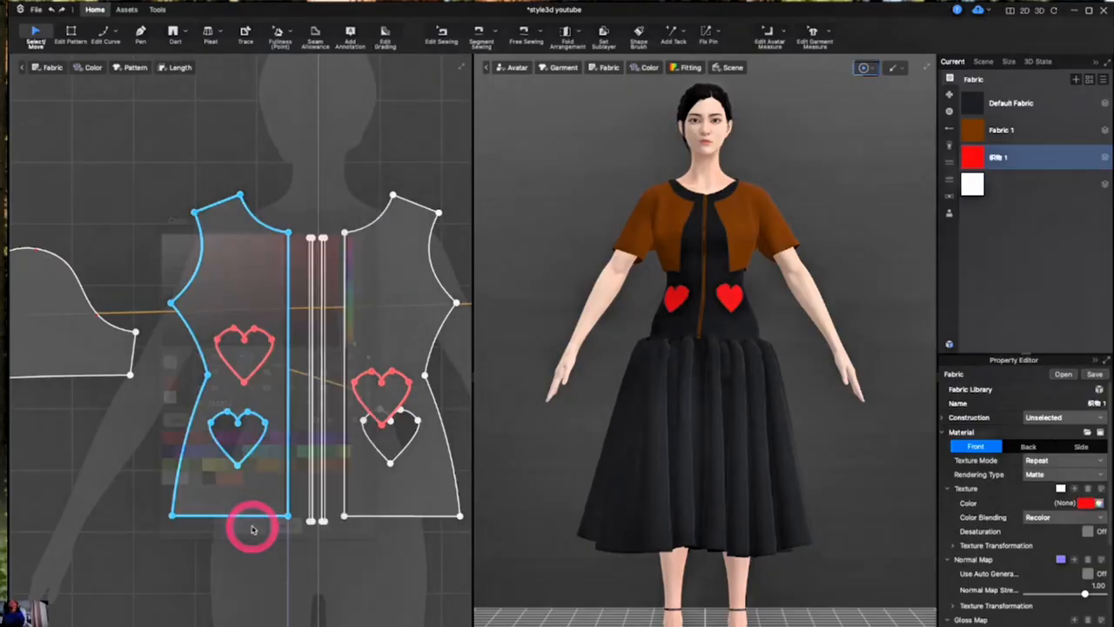
left_click(734, 293)
left_click(1038, 154)
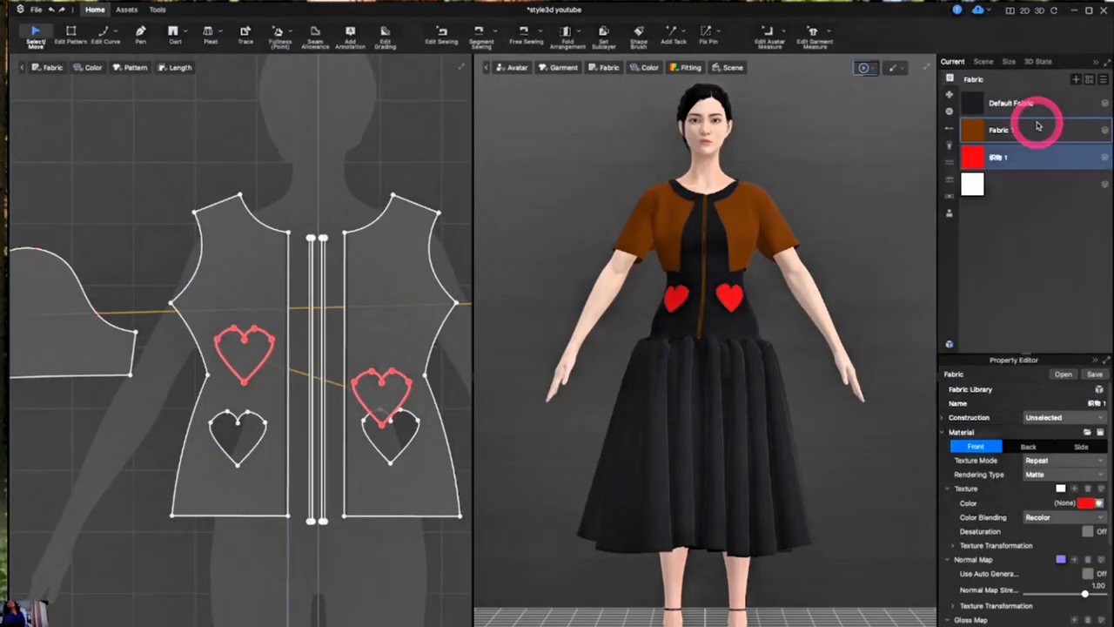
left_click(306, 453)
scroll(307, 454, "up", 2)
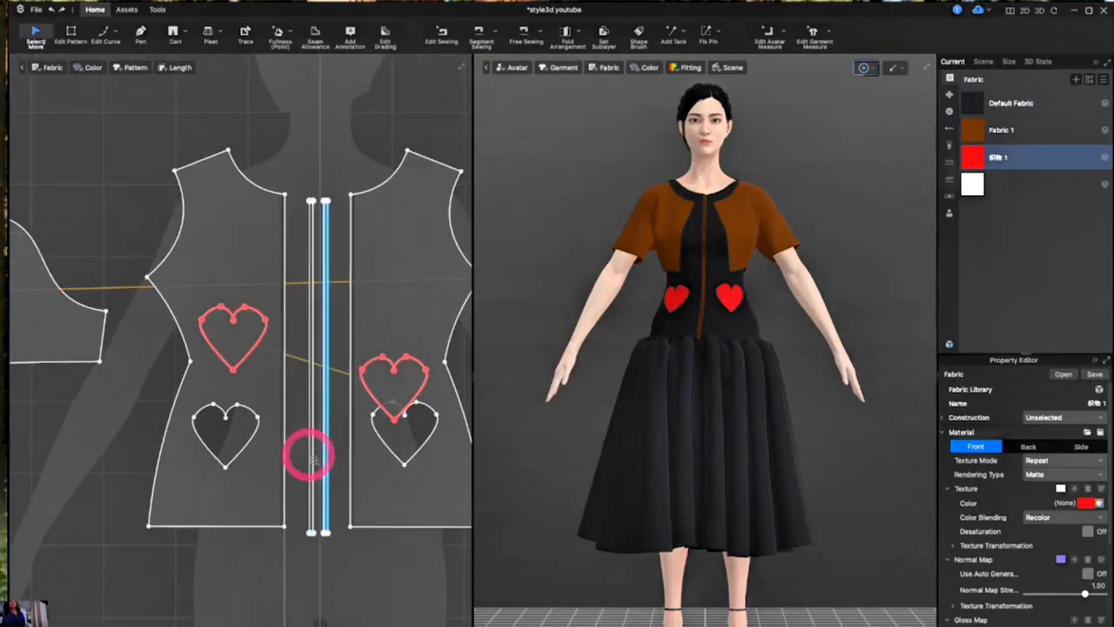
scroll(307, 453, "down", 5)
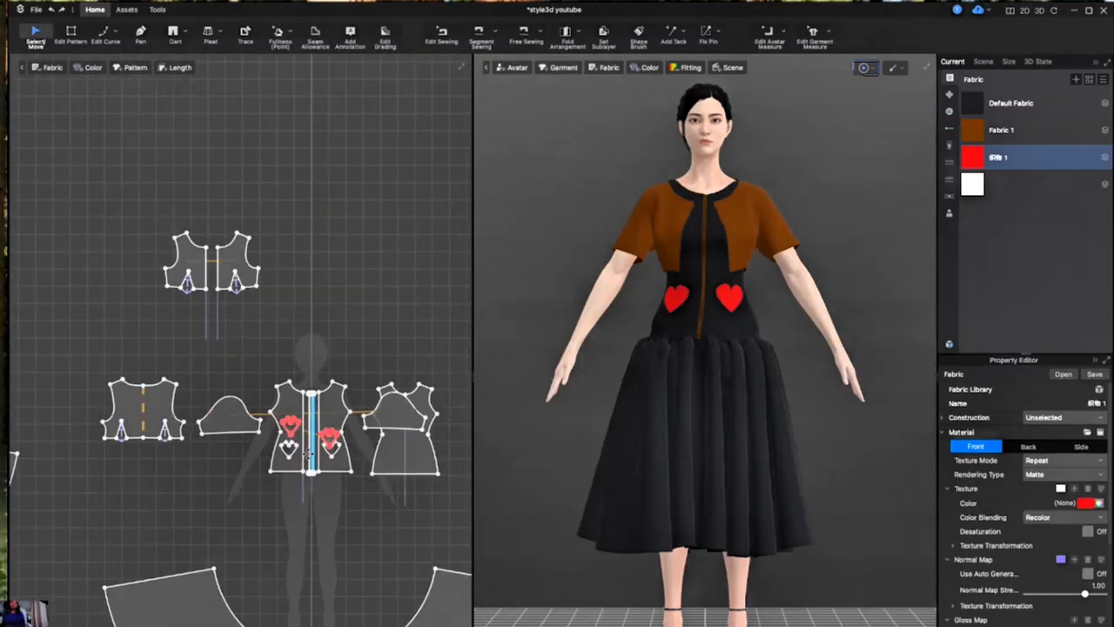
left_click_drag(92, 341, 455, 496)
left_click(403, 540)
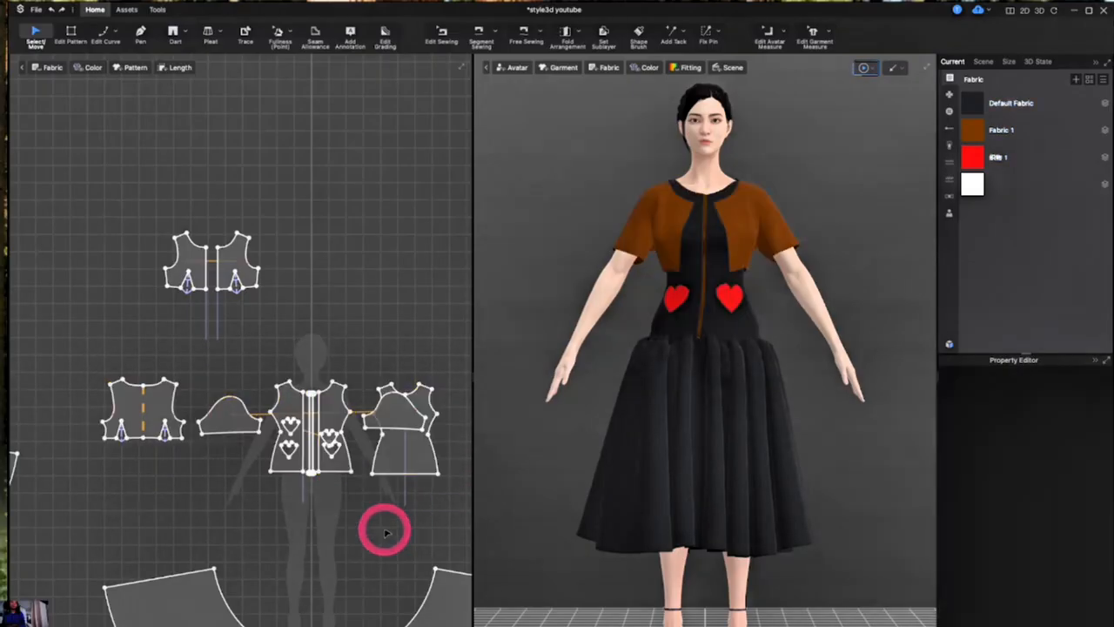
- Assign the red heart fabric to the jacket's back piece, both front pieces and the sleeve beside the back piece
left_click_drag(70, 360, 251, 456)
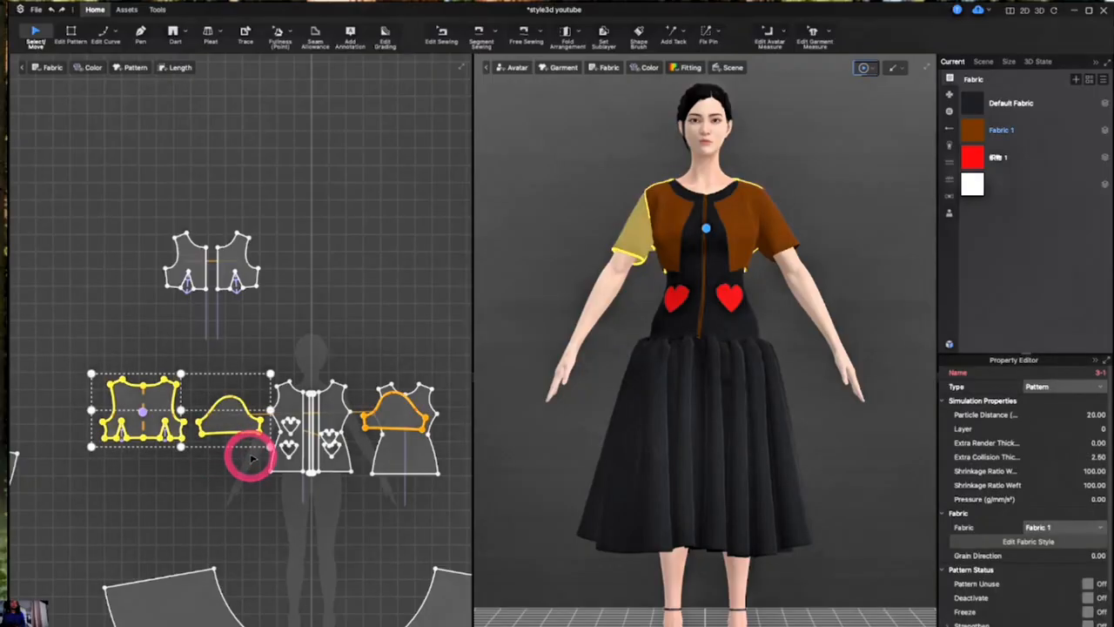
left_click_drag(144, 234, 288, 327)
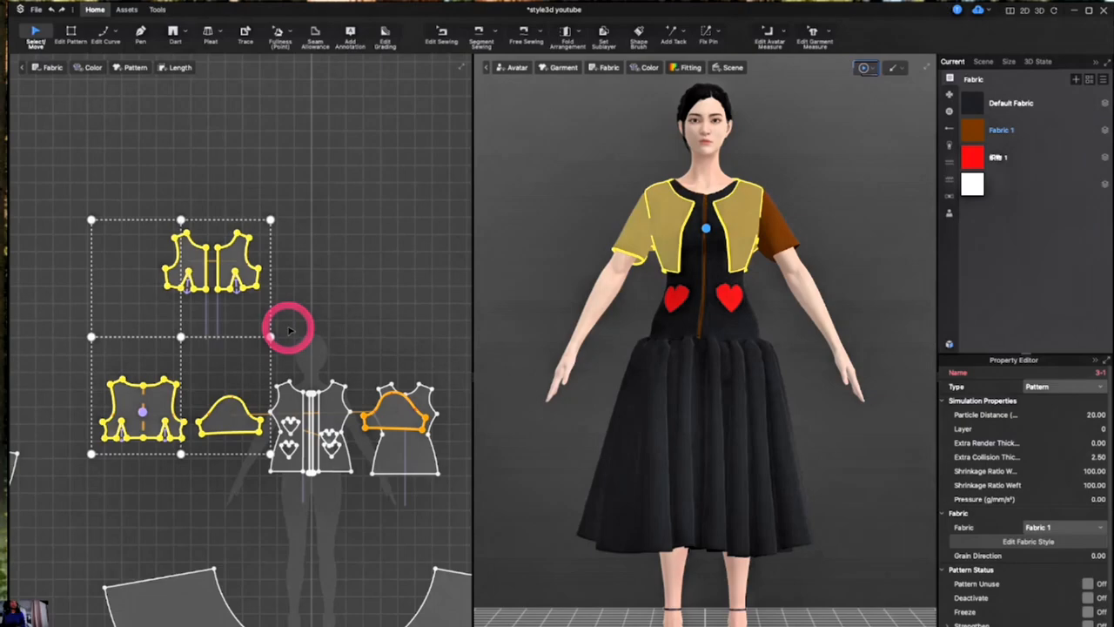
left_click(1051, 527)
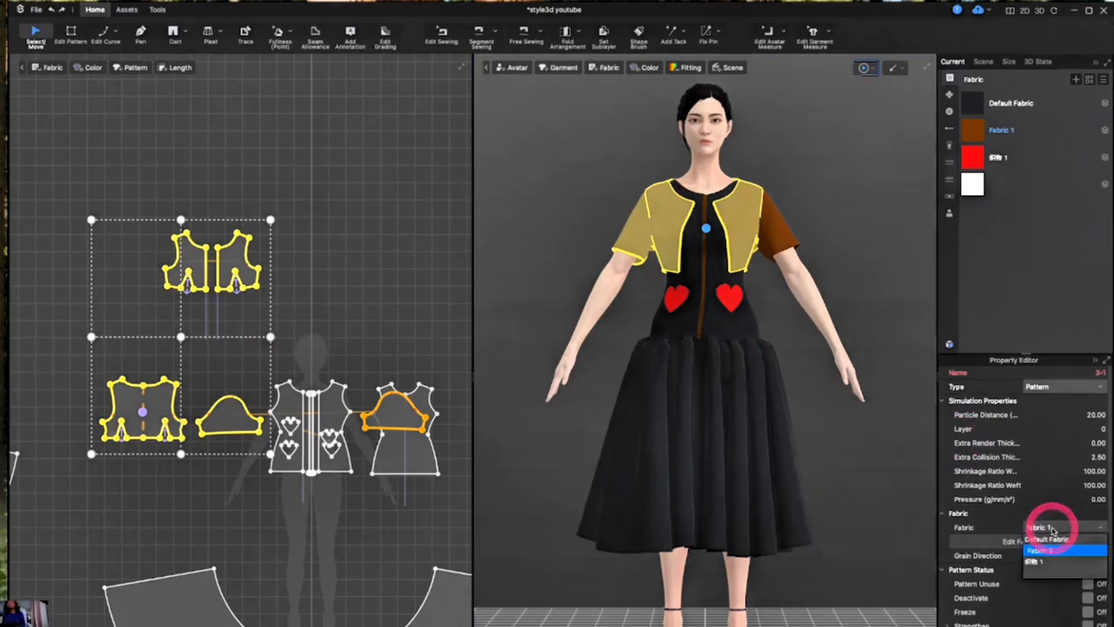
left_click(1047, 563)
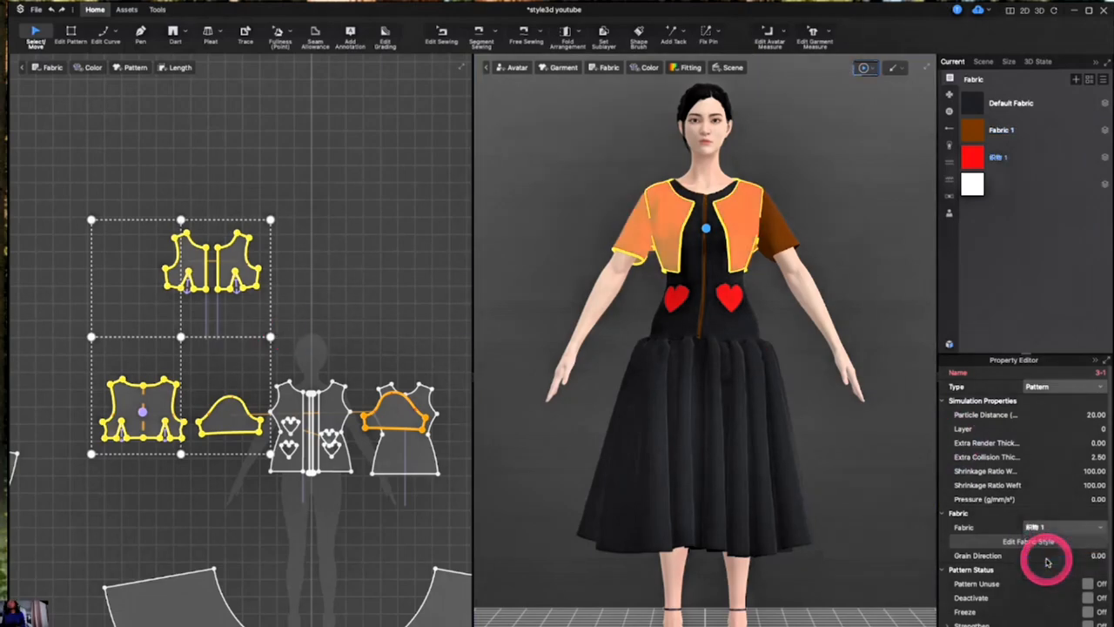
left_click(870, 388)
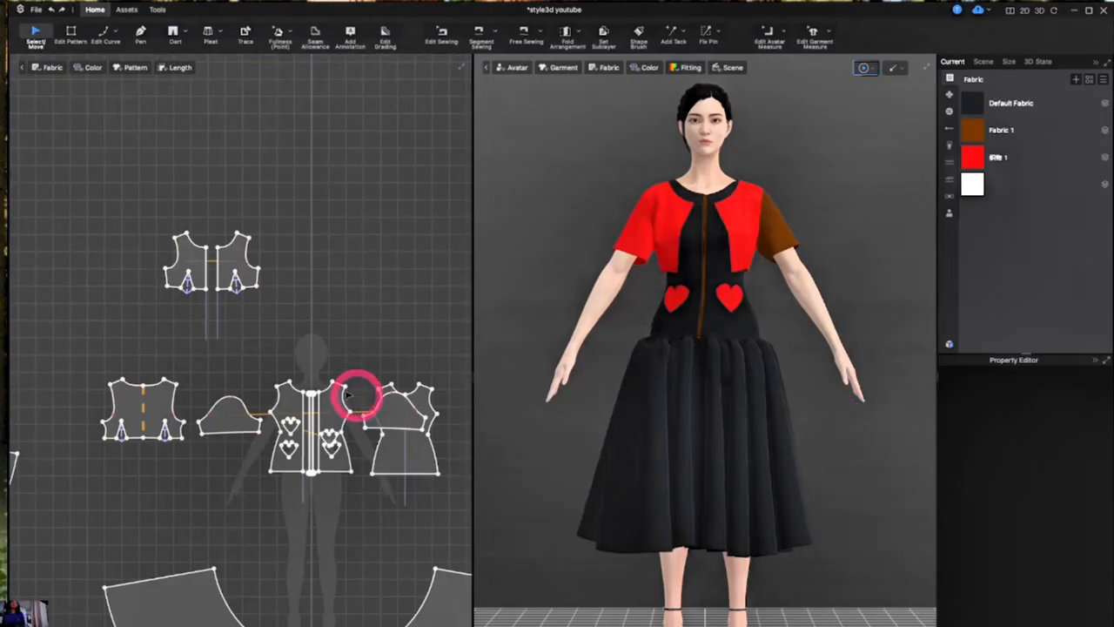
- Assign the red heart fabric to the remaining brown sleeve
left_click(228, 416)
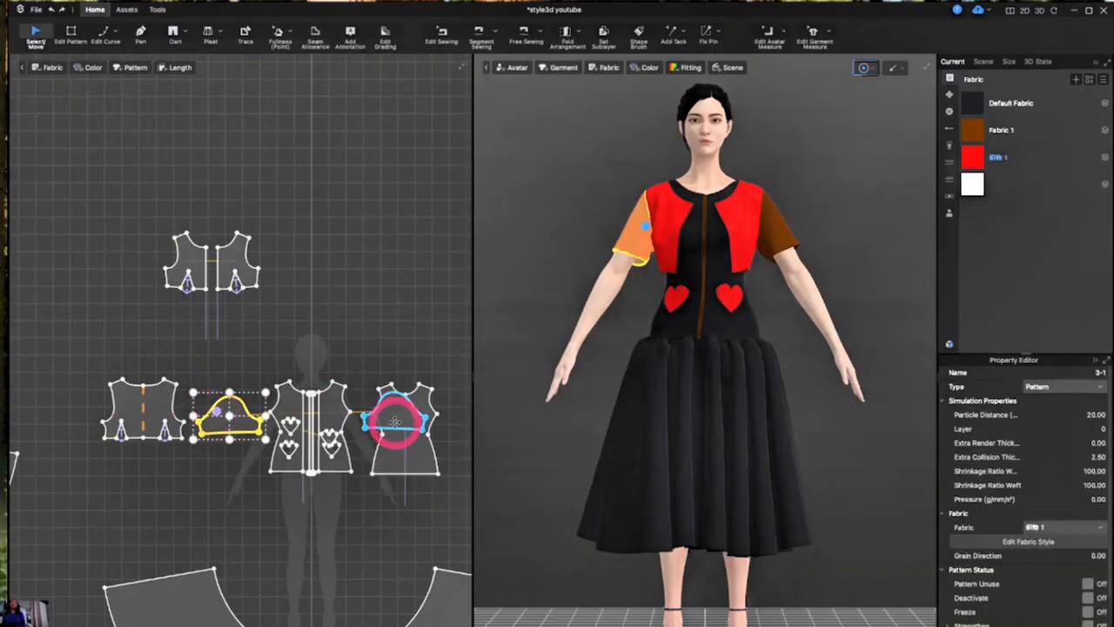
left_click(367, 422)
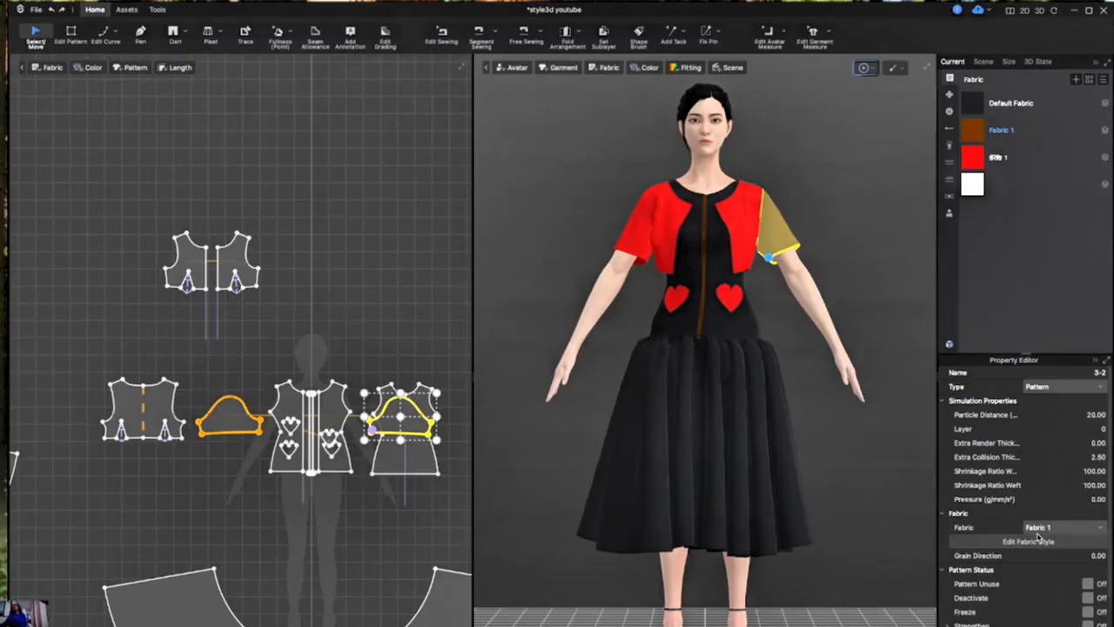
left_click(1041, 529)
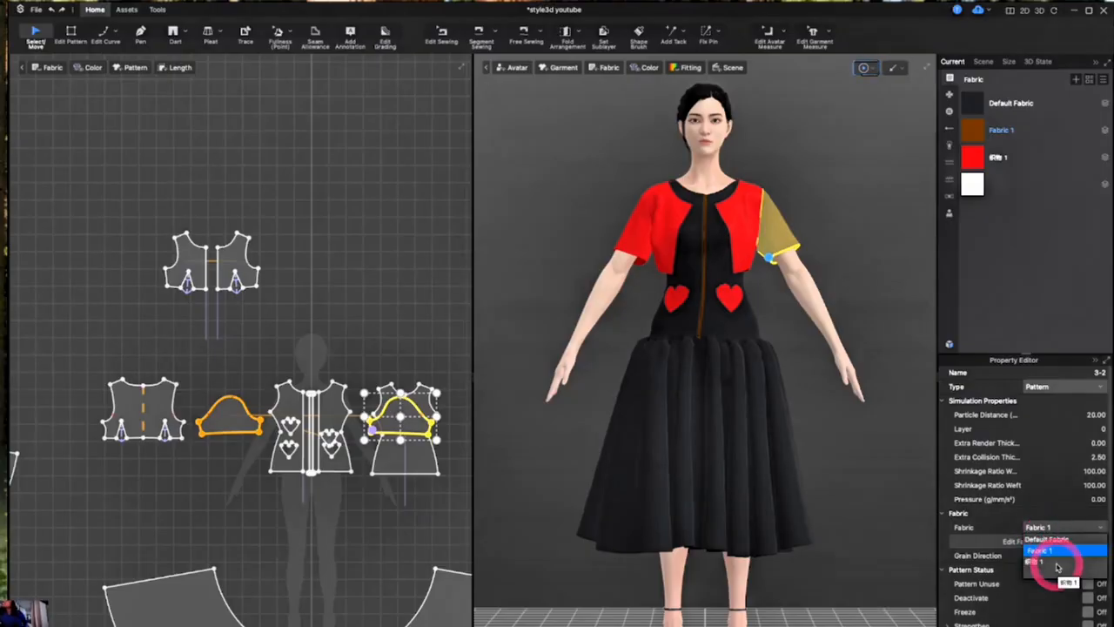
left_click(1057, 563)
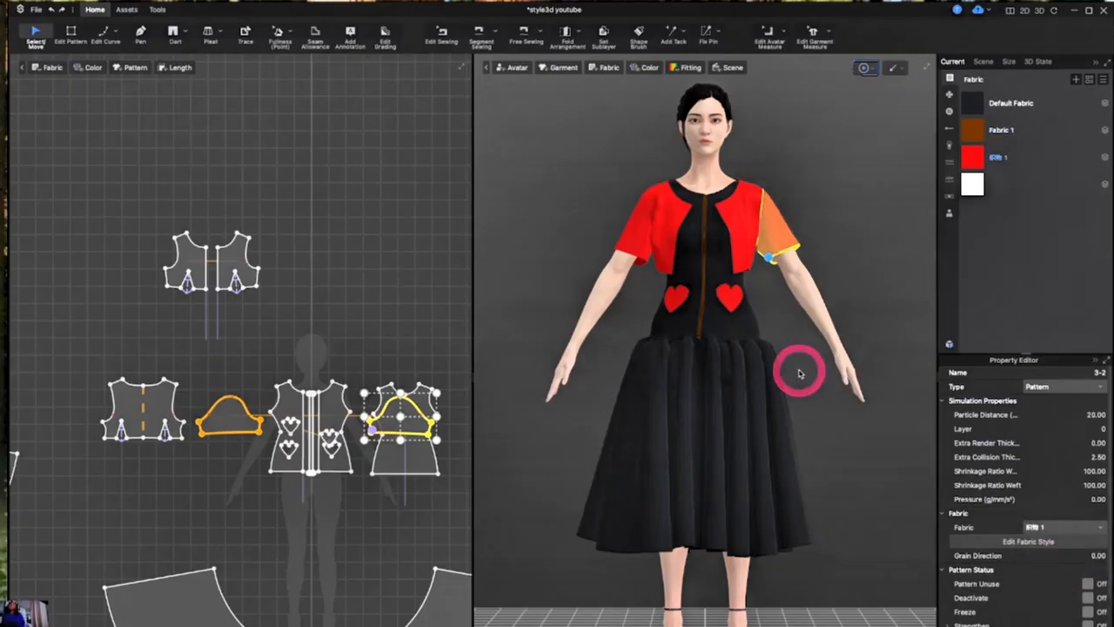
left_click(354, 312)
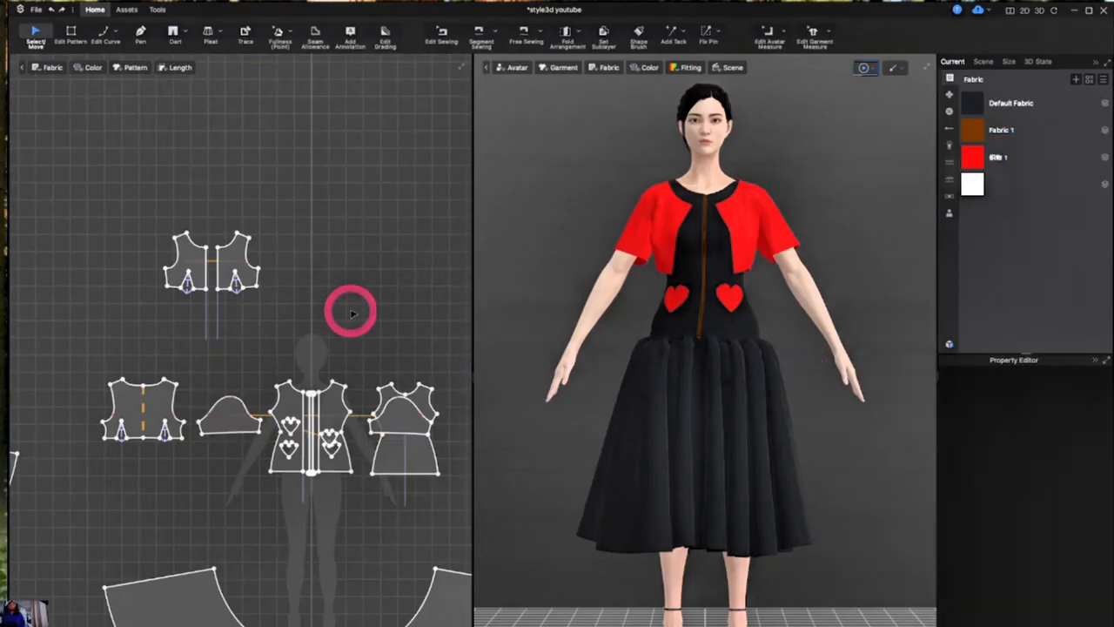